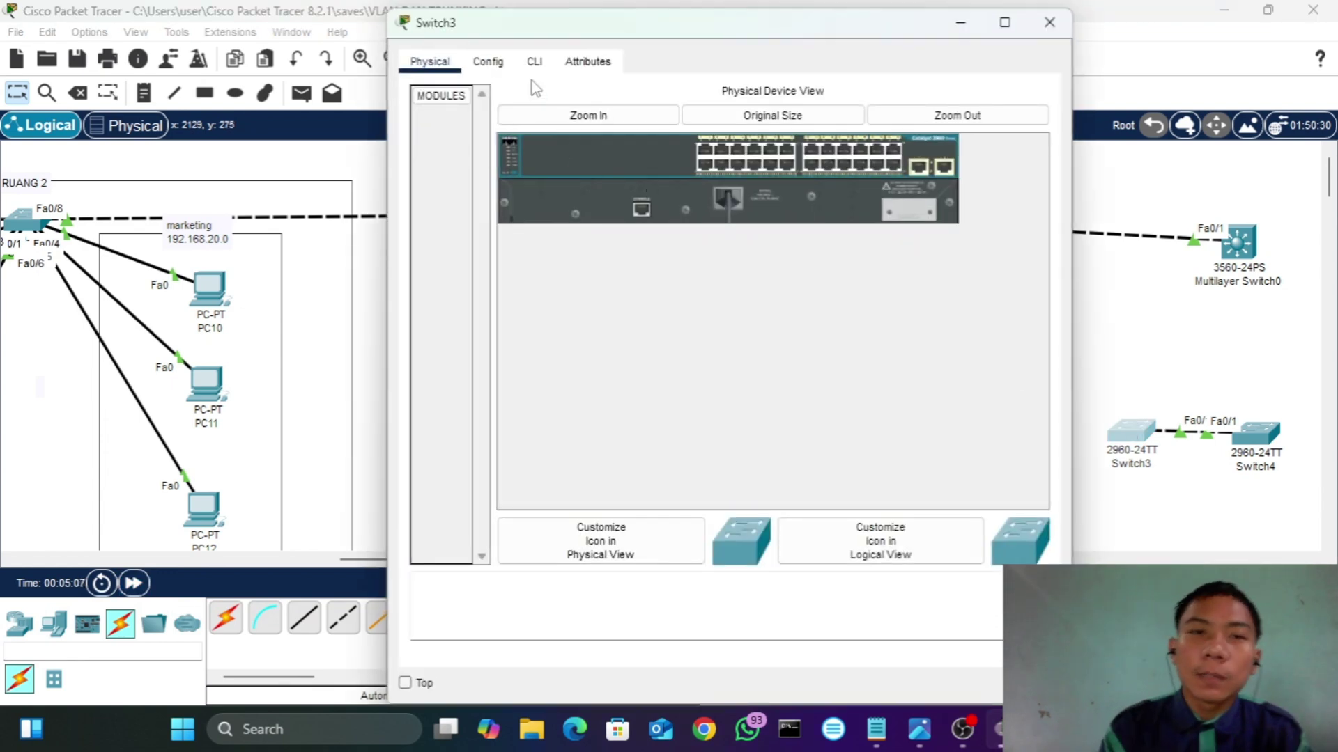
- Open Switch3's command line and enter privileged mode with the enable command
left_click(533, 64)
key("Return")
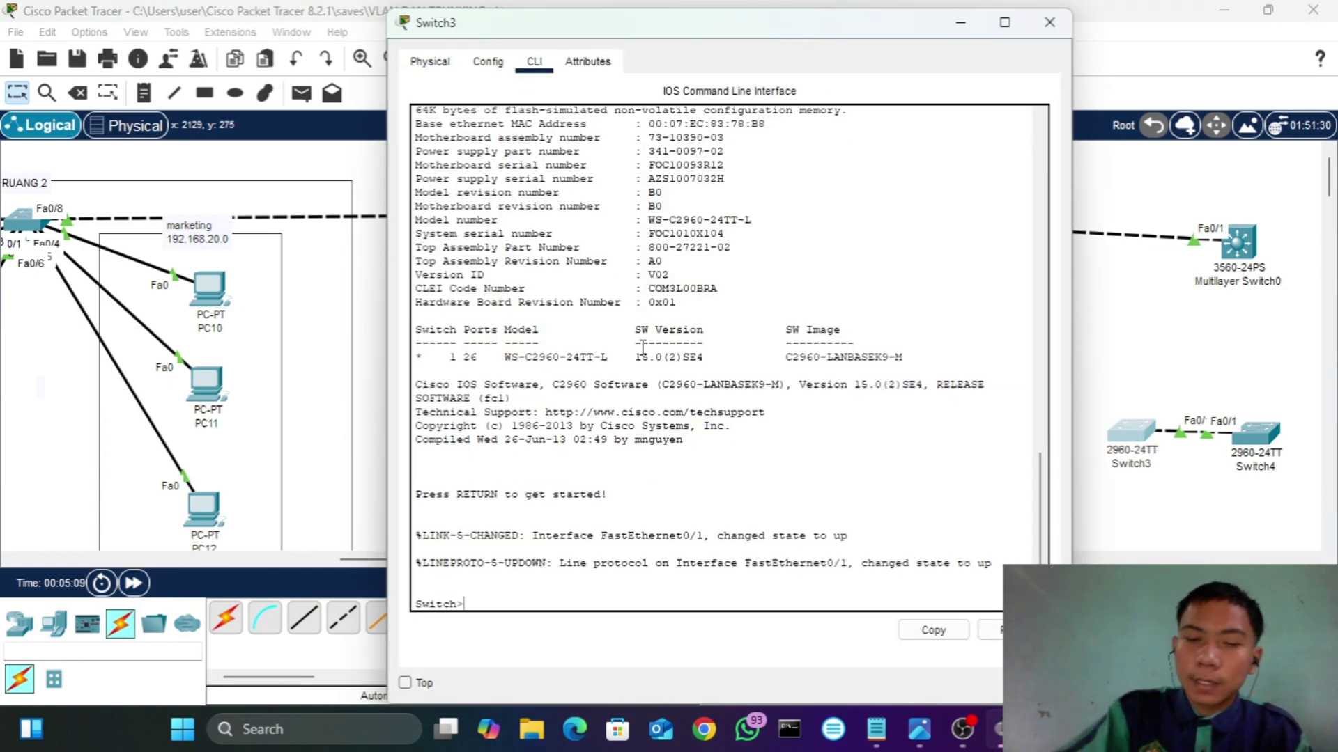
type("e")
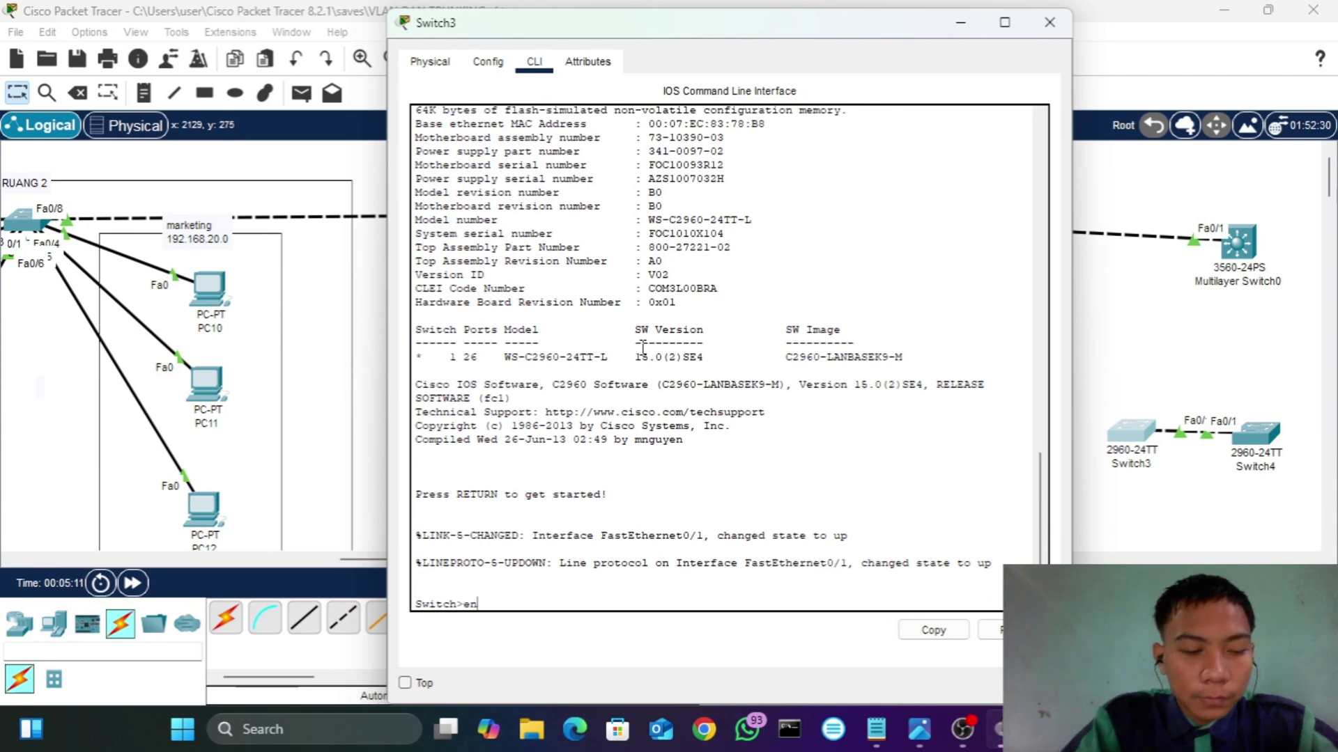
type("n")
key("Tab")
key("Return")
- Show the switchport details of Switch3's port with show interfaces fastEthernet 0/1 switchport
type("s")
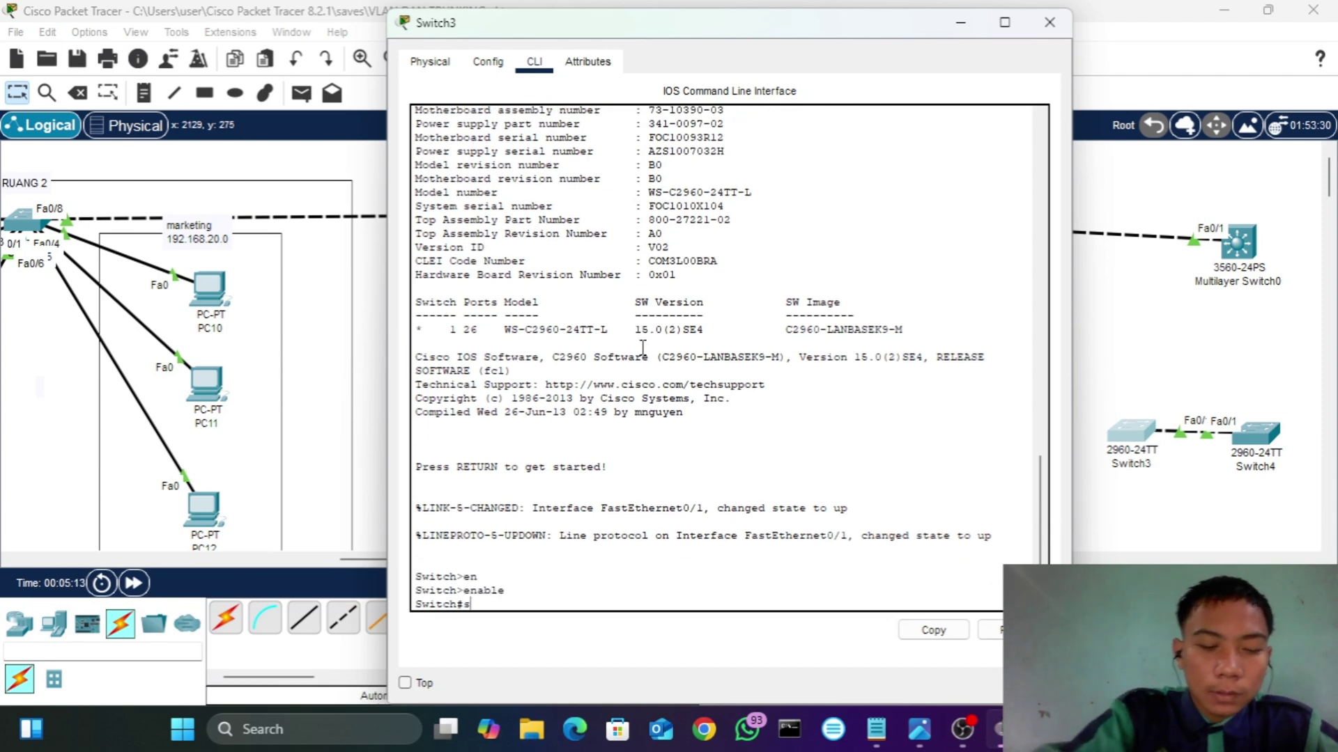
type("h")
key("Tab")
type("int")
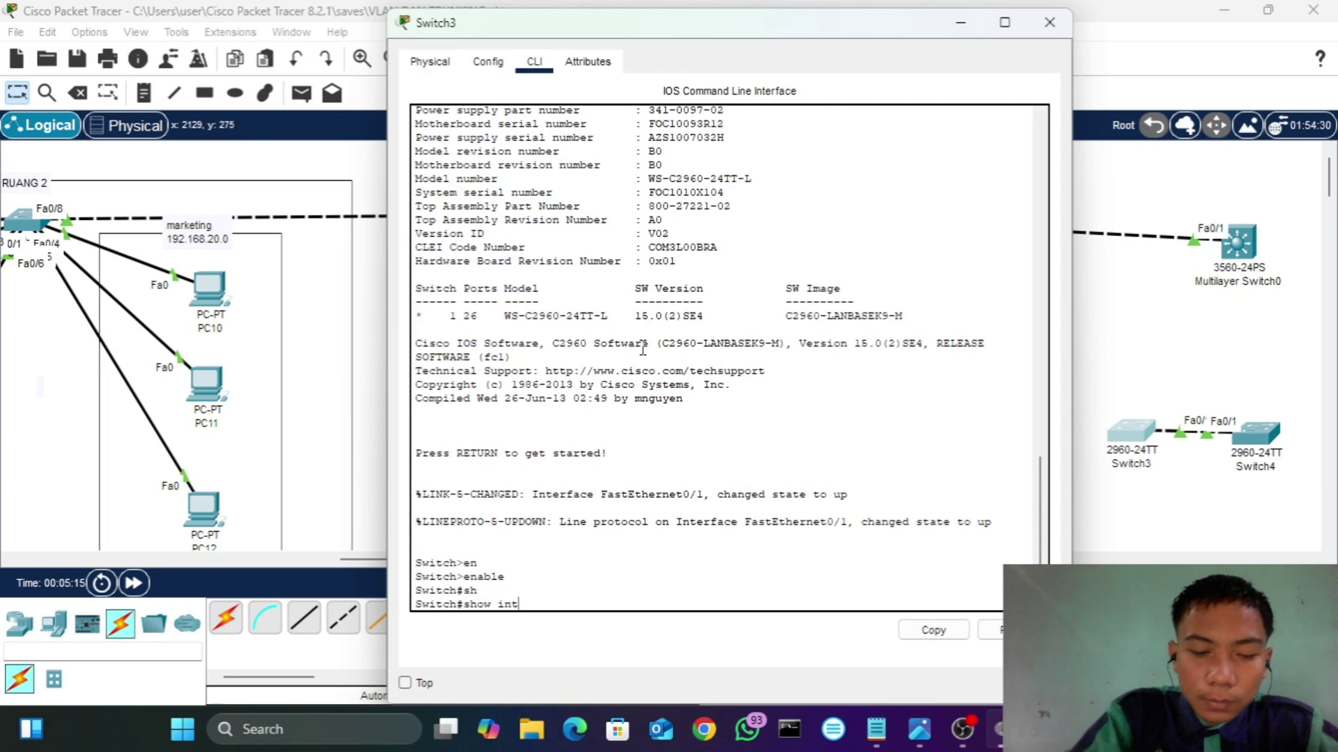
key("Tab")
type("fa")
key("Tab")
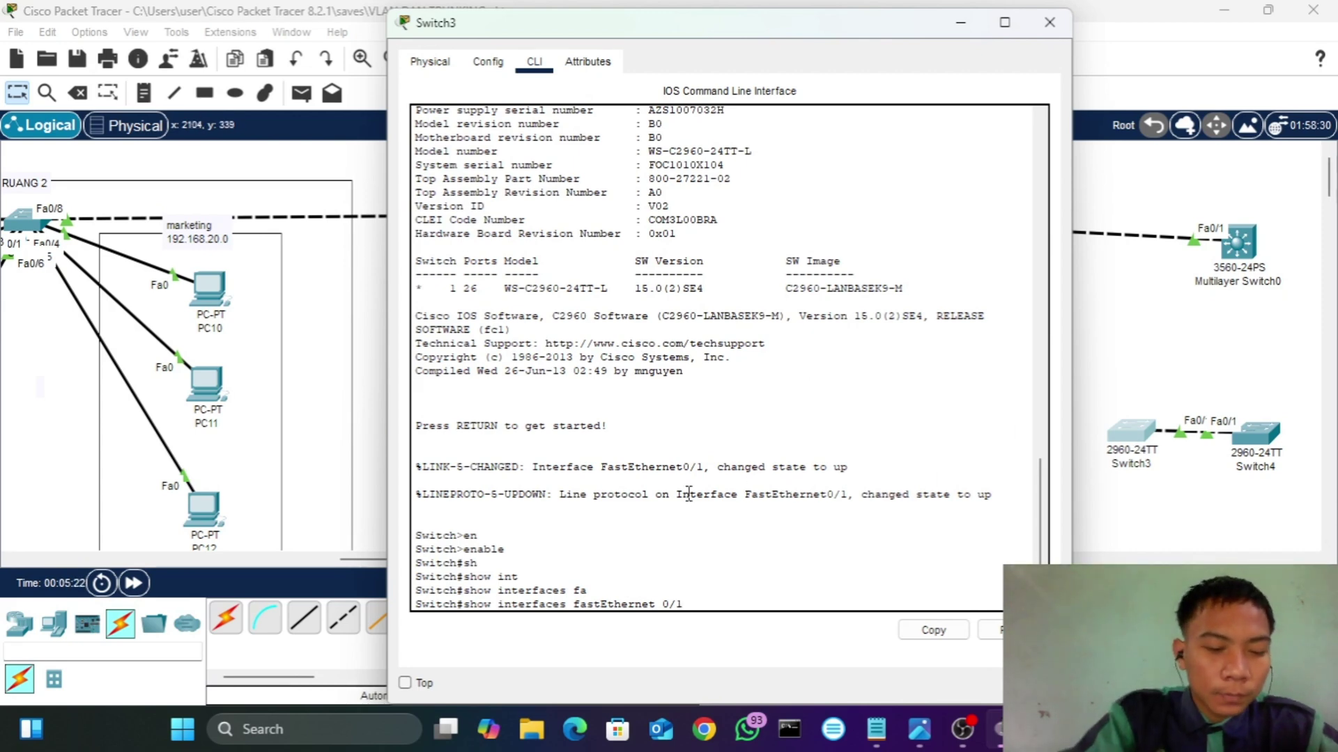
type("0/1 sw")
key("Tab")
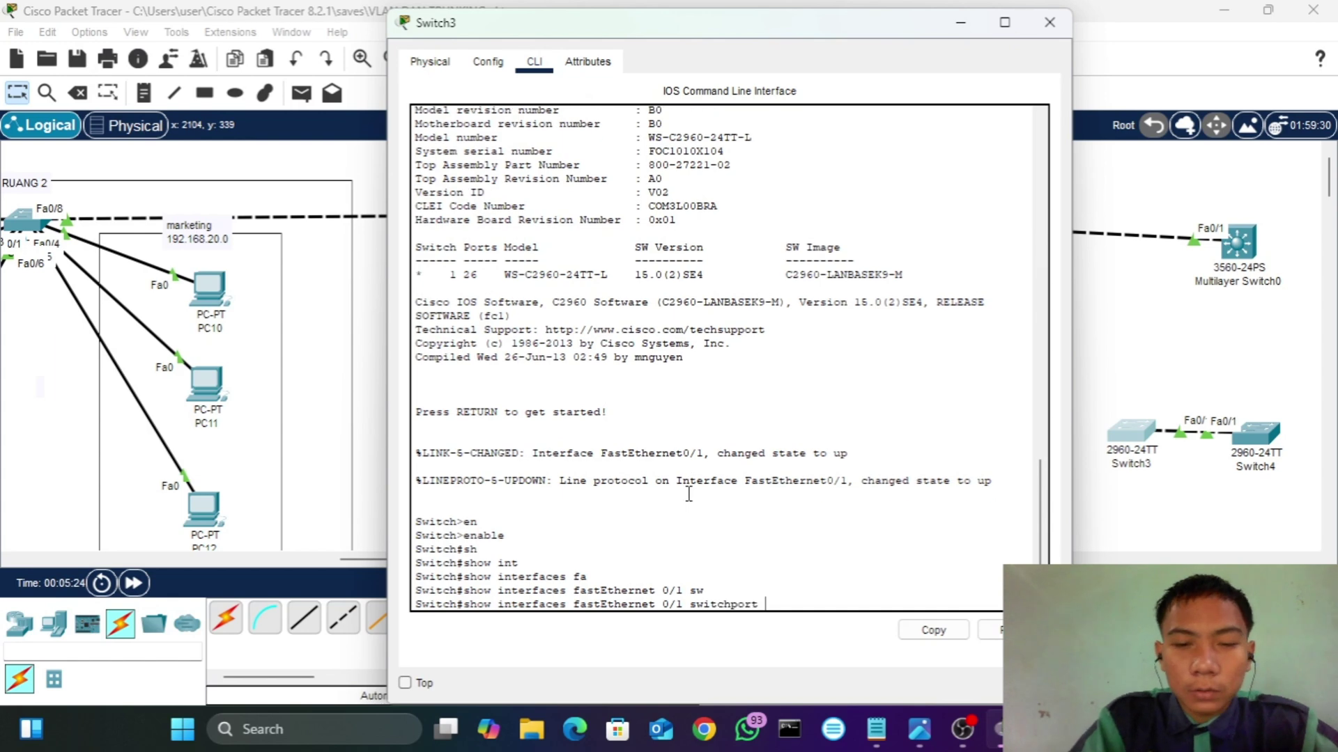
key("Return")
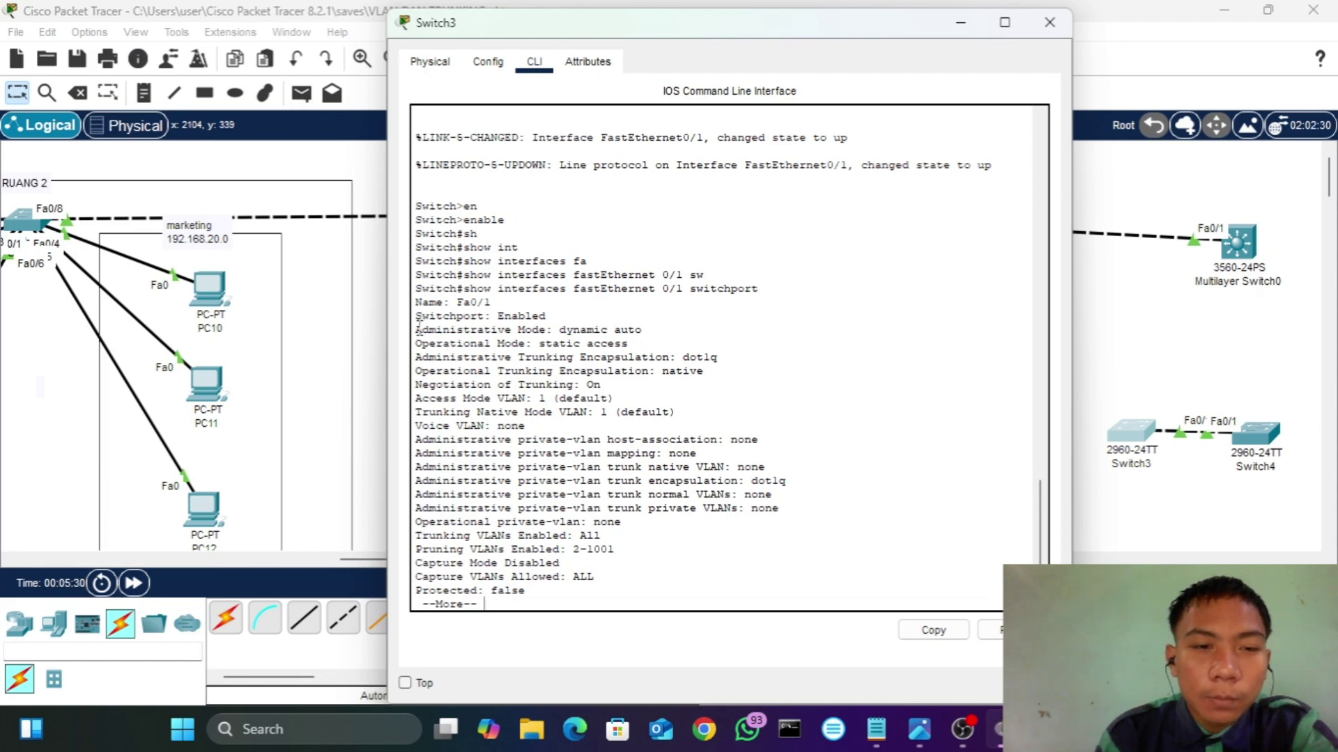
- Examine the Administrative Mode and Operational Mode entries in Switch3's switchport output
left_click_drag(417, 329, 547, 331)
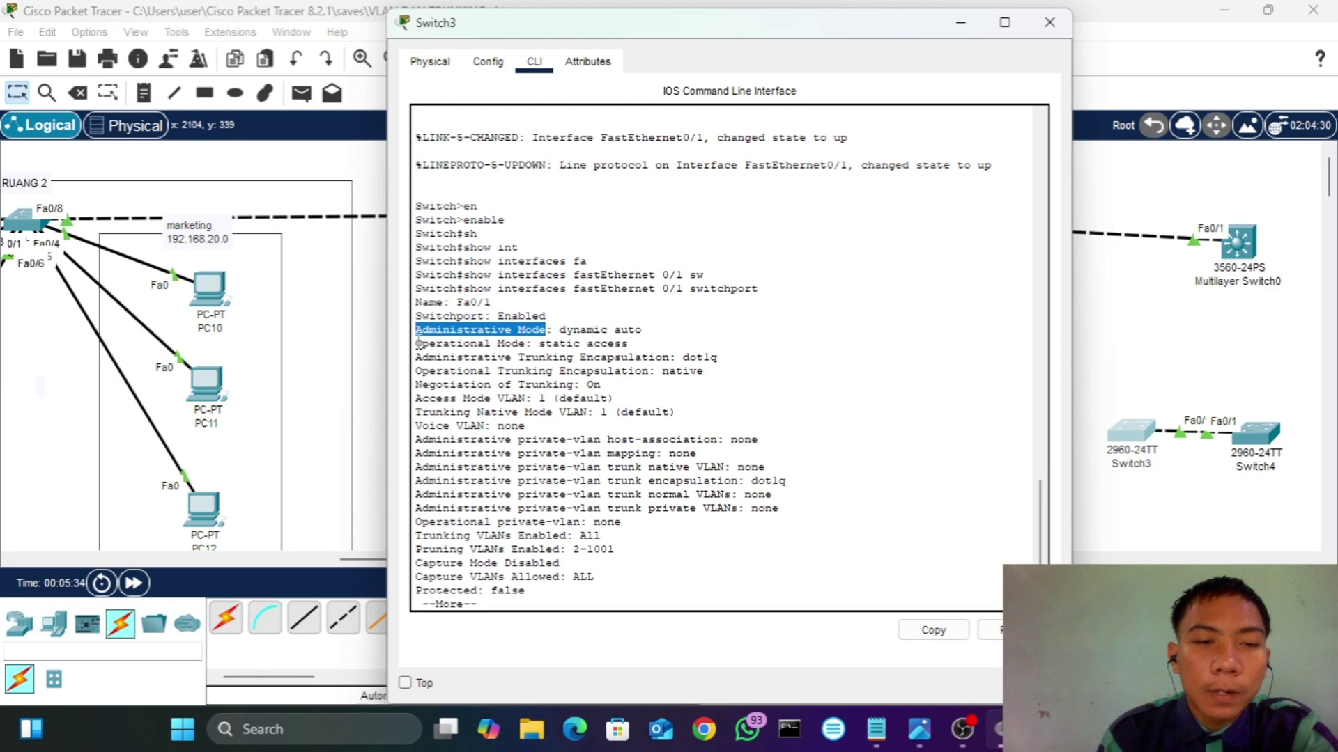
left_click_drag(416, 343, 525, 344)
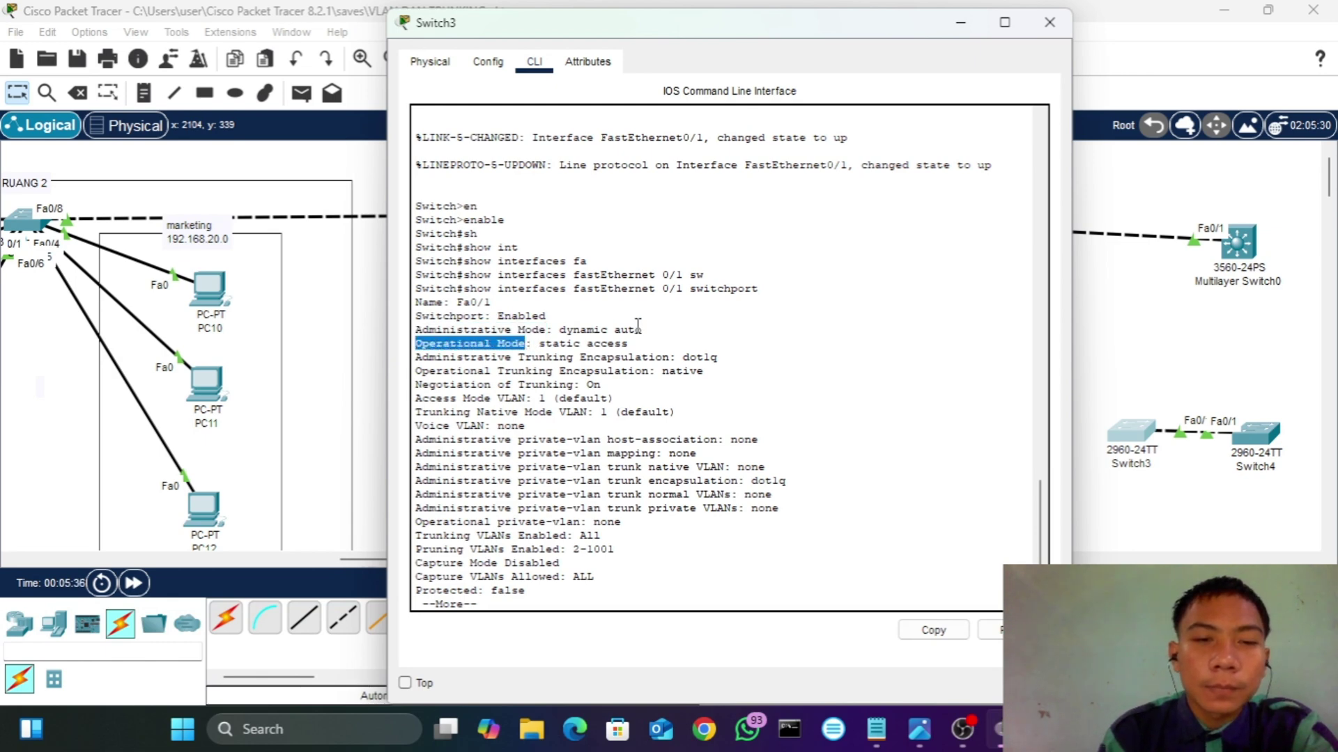
left_click(546, 315)
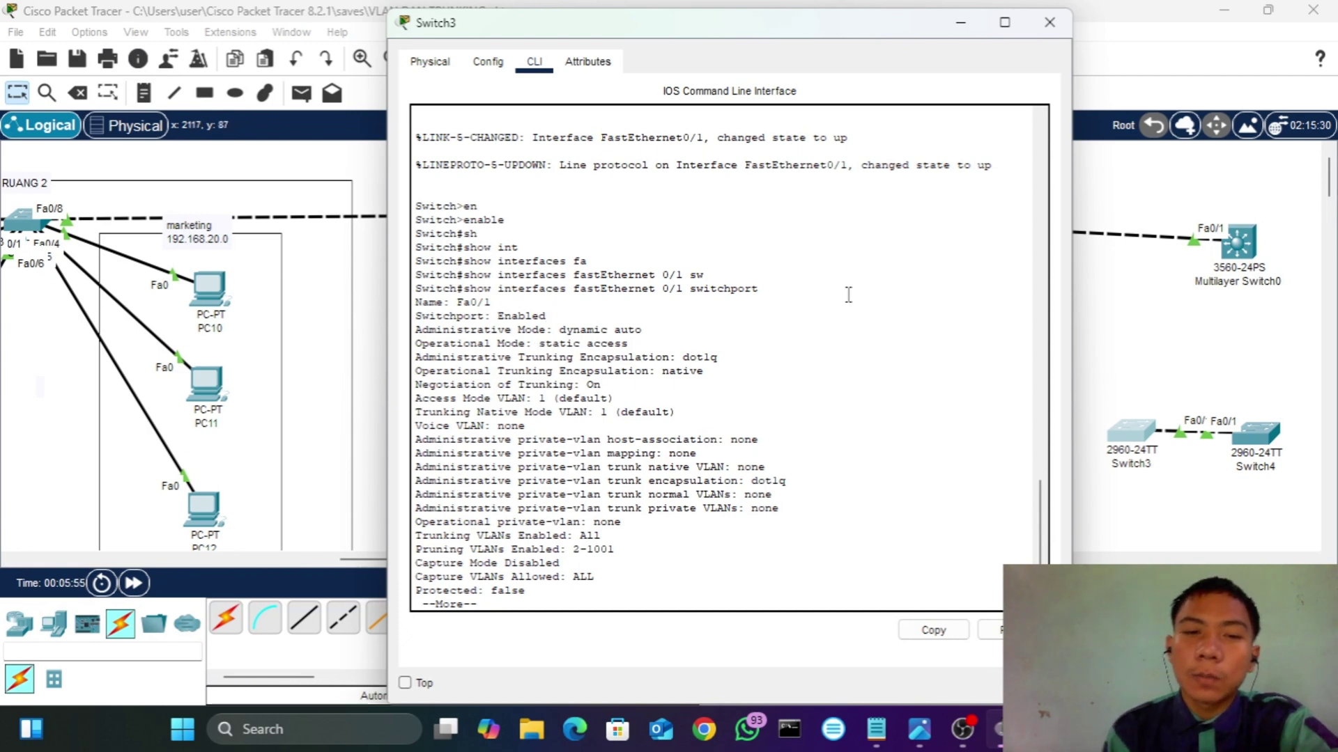
- Open Switch4's command line and enter privileged mode with the enable command
left_click(1261, 430)
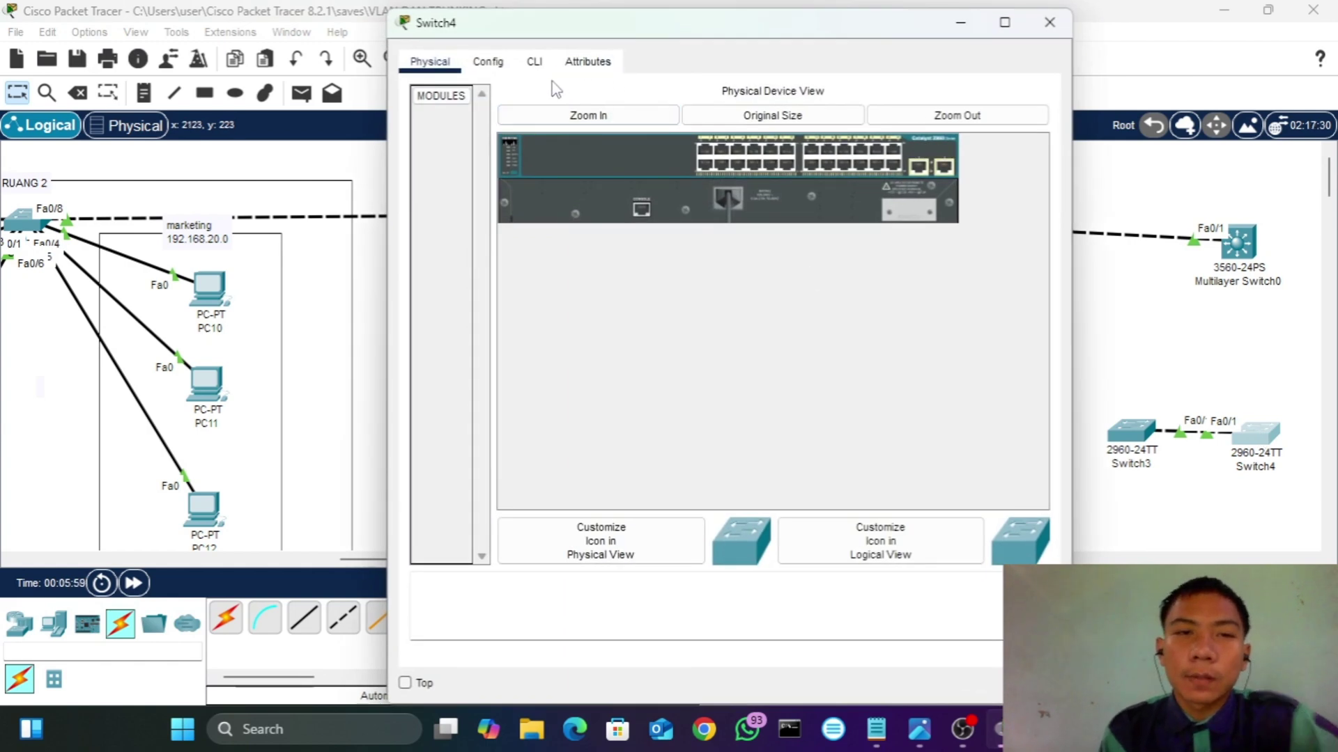
left_click(531, 62)
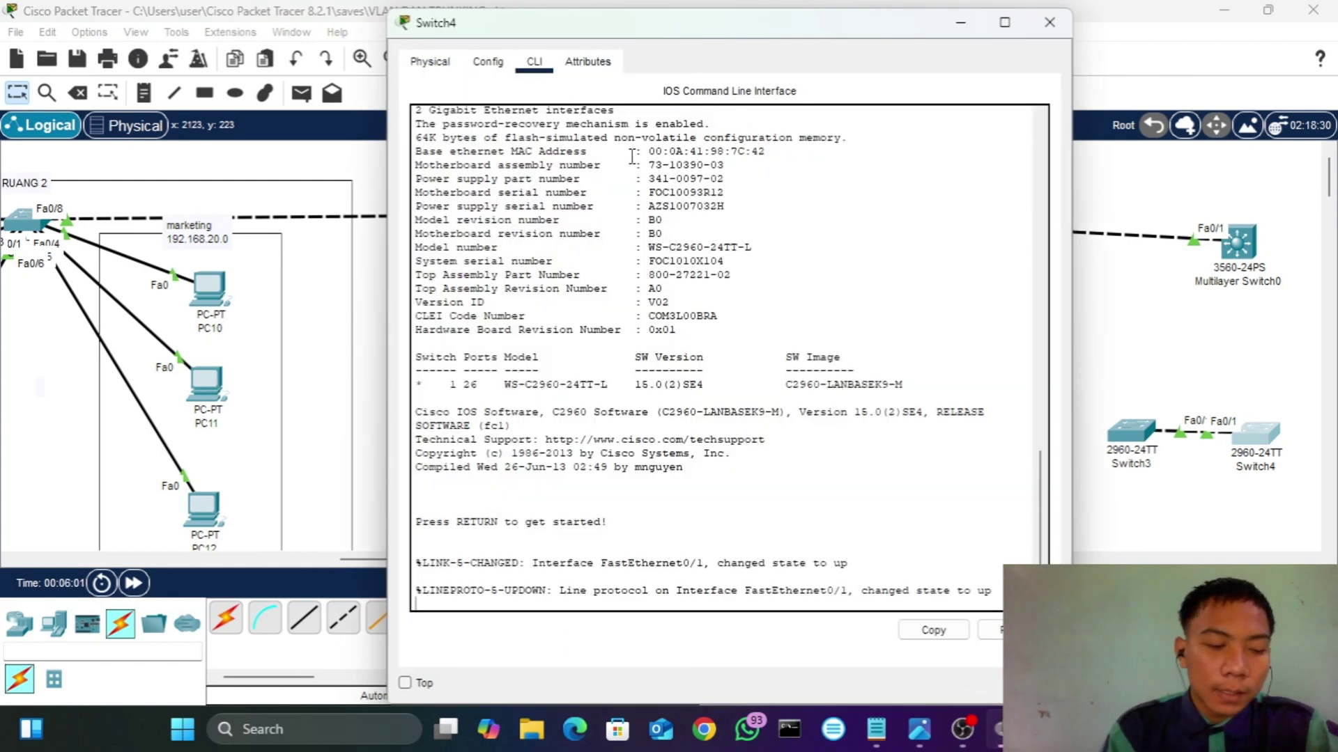
key("Return")
type("en")
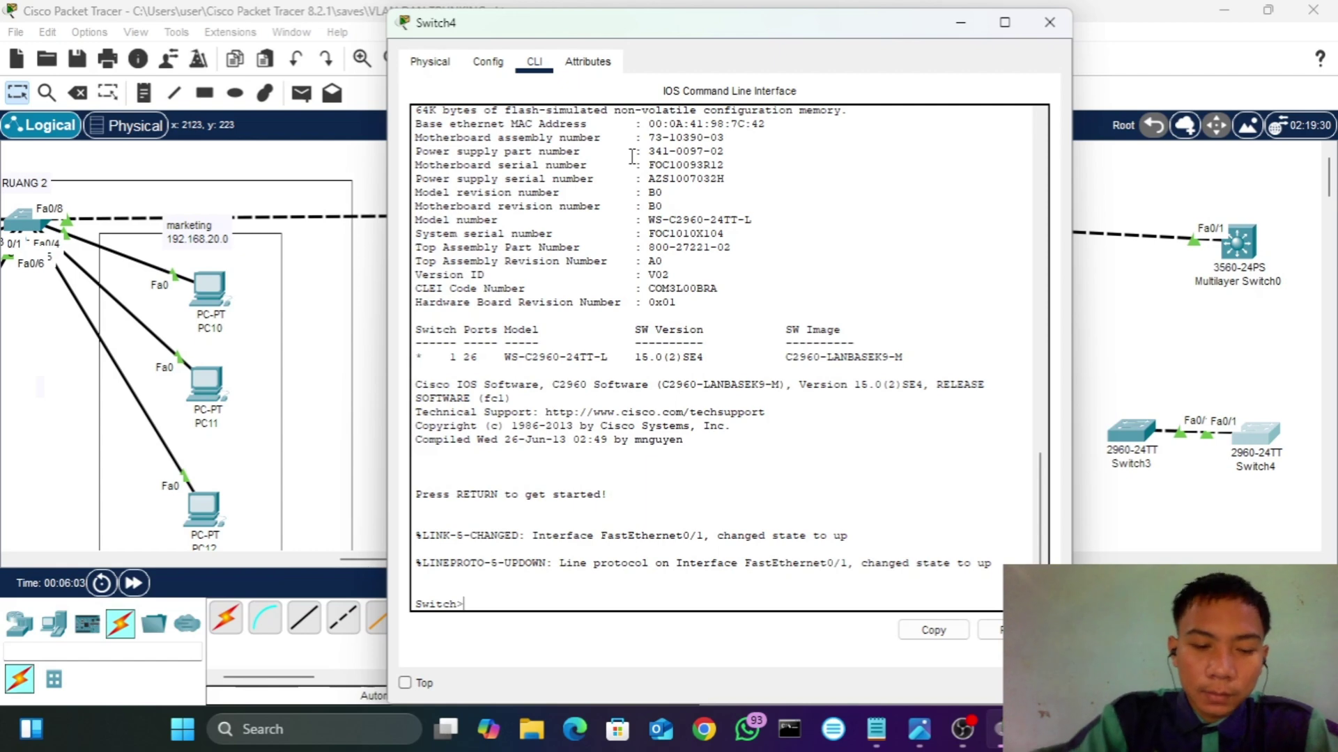
type("a")
key("Tab")
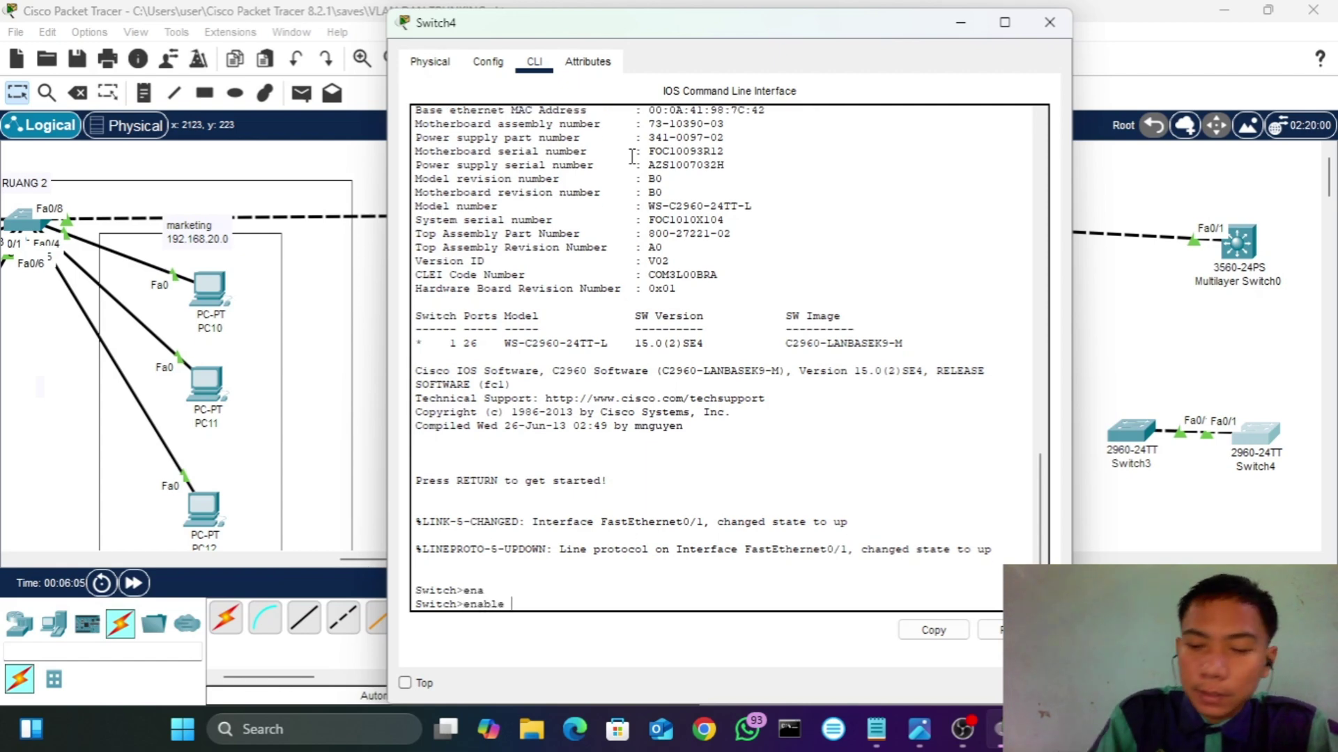
key("Return")
- Show Switch4's port details with show interfaces fastEthernet 0/1 switchport and page through to the end of the output
type("sh")
key("Tab")
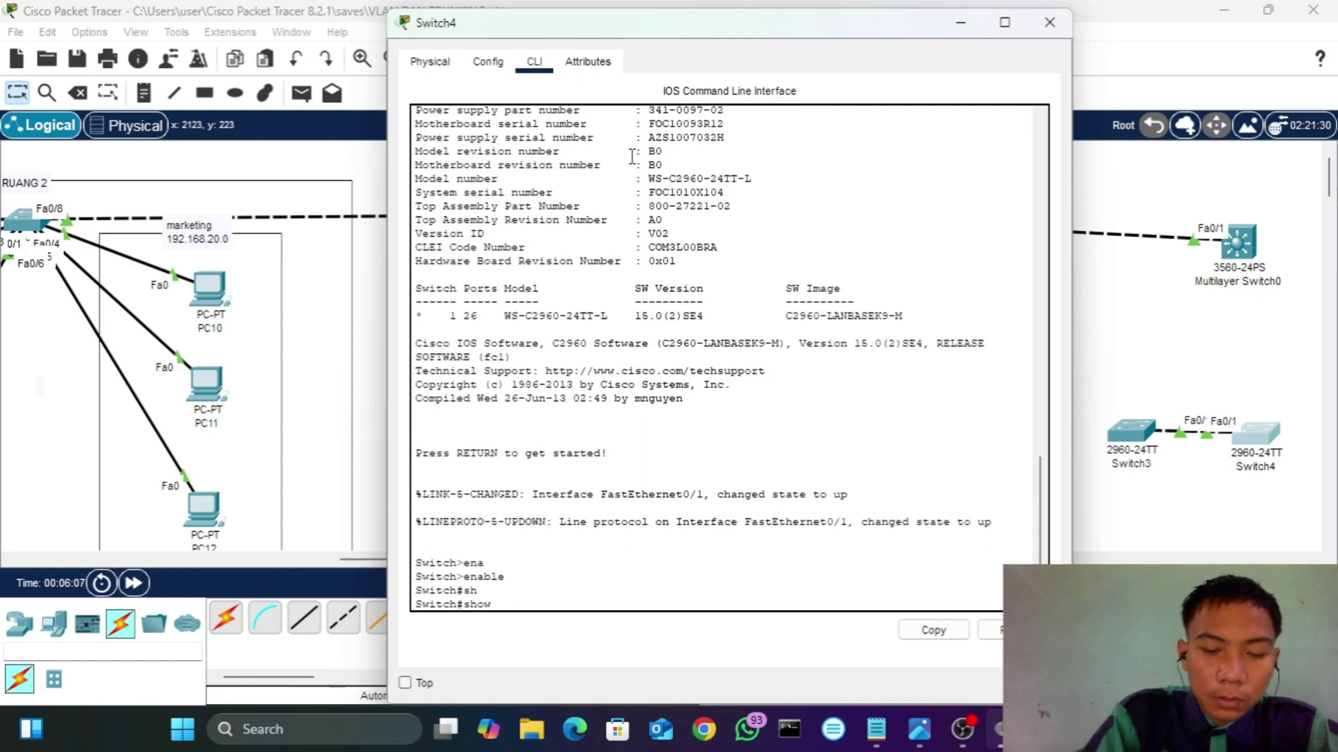
type("int")
key("Tab")
type("fa")
key("Tab")
type("0")
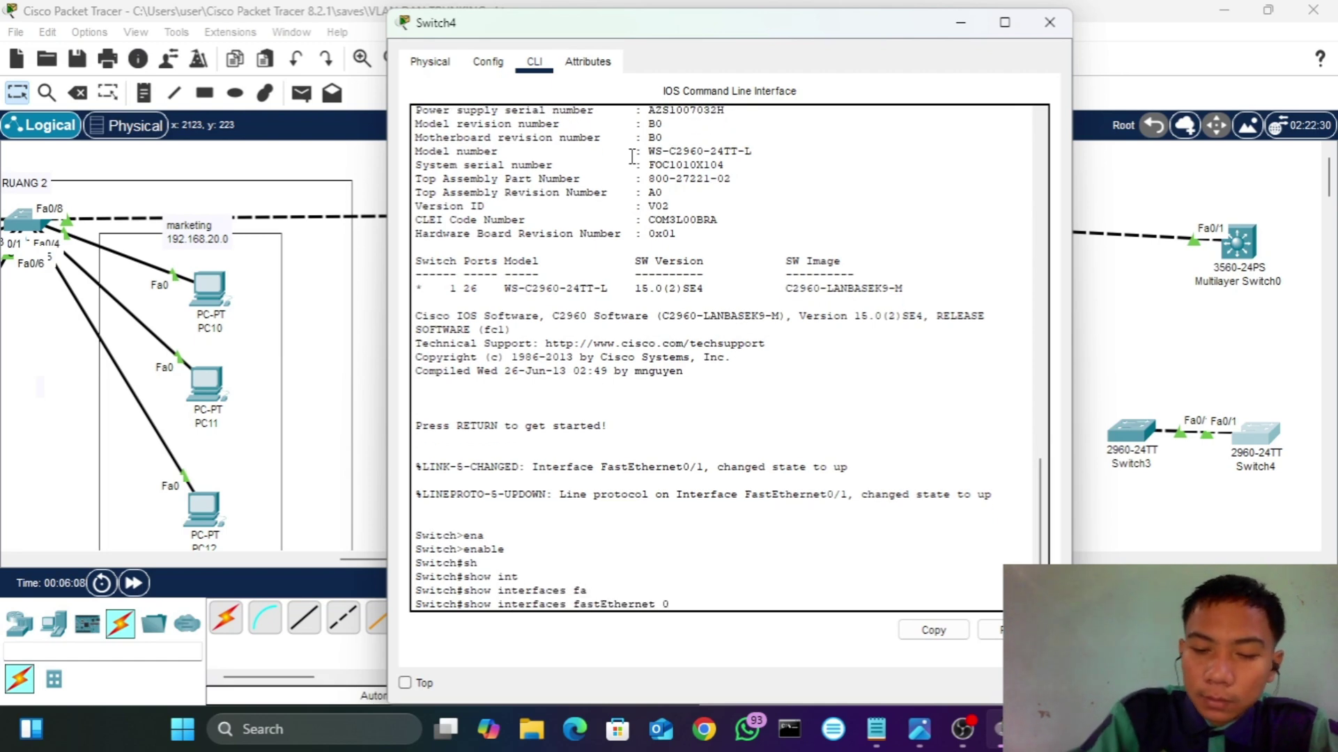
type("/1 ")
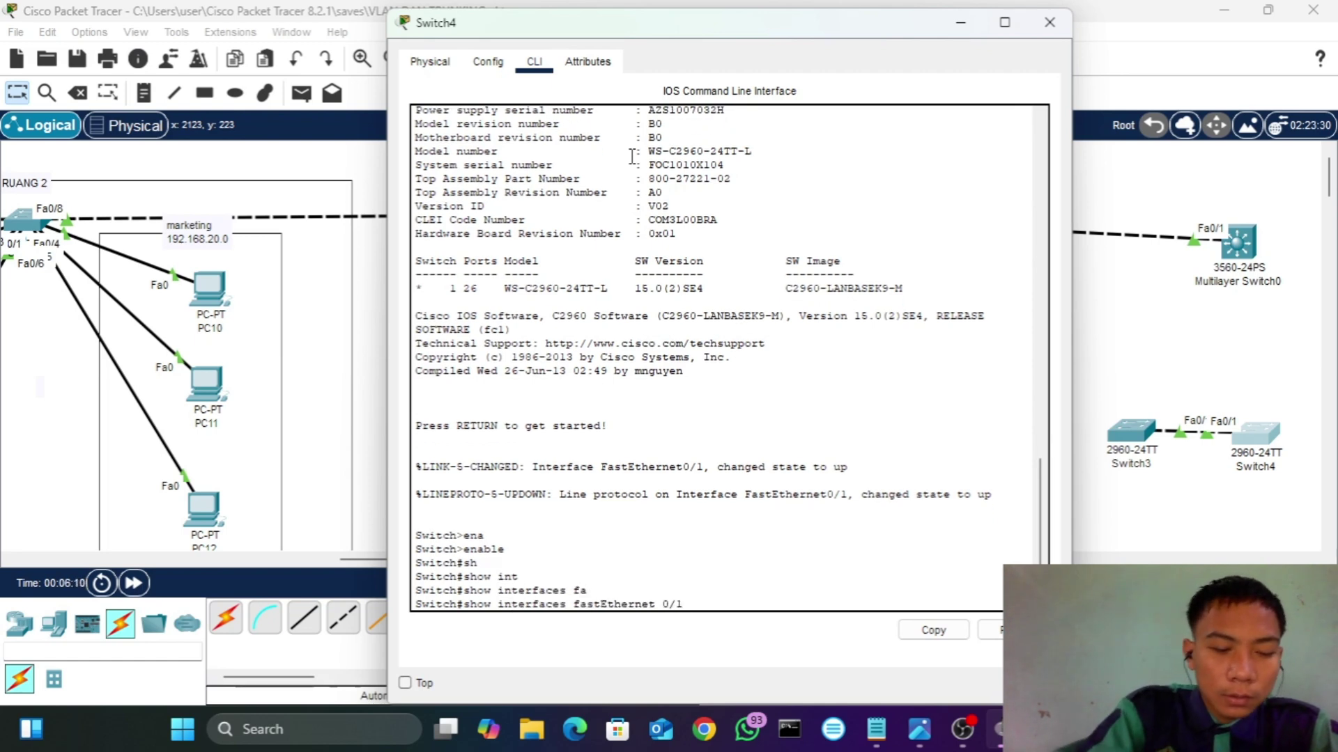
type("sw")
key("Tab")
key("Return")
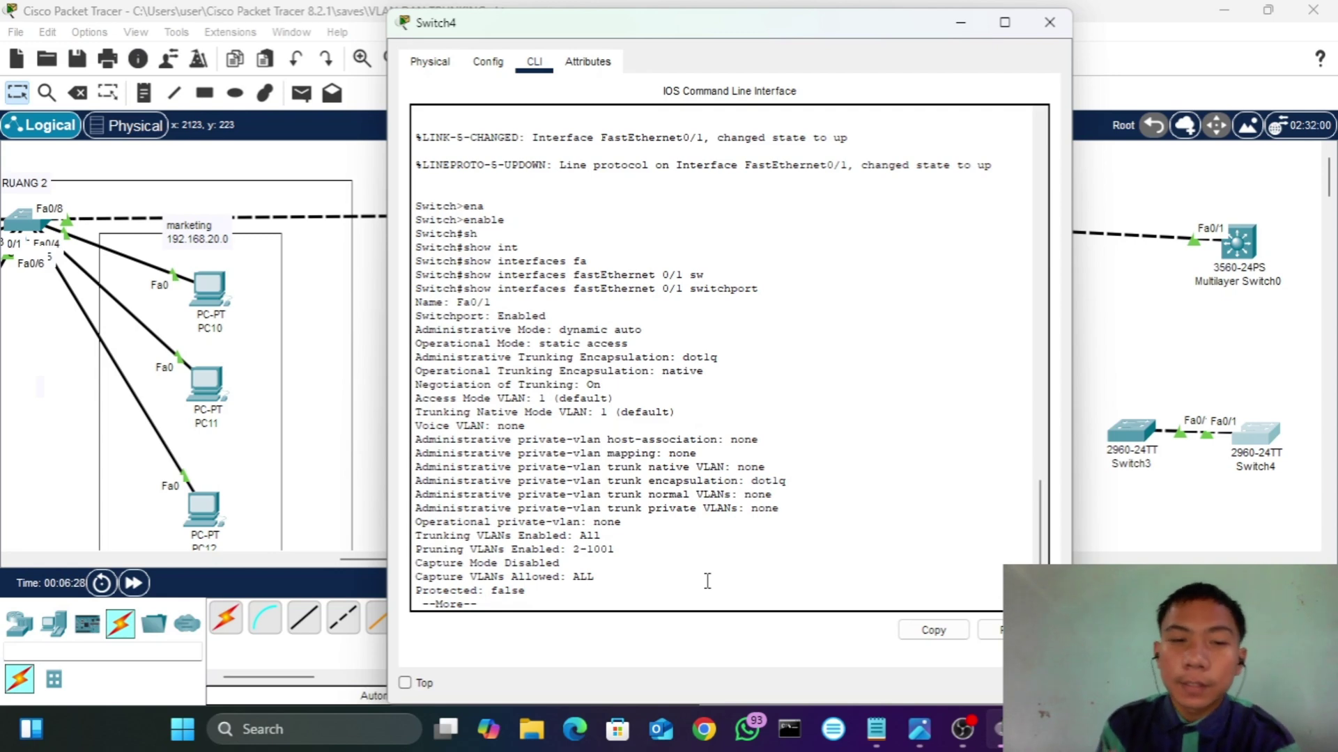
key("space")
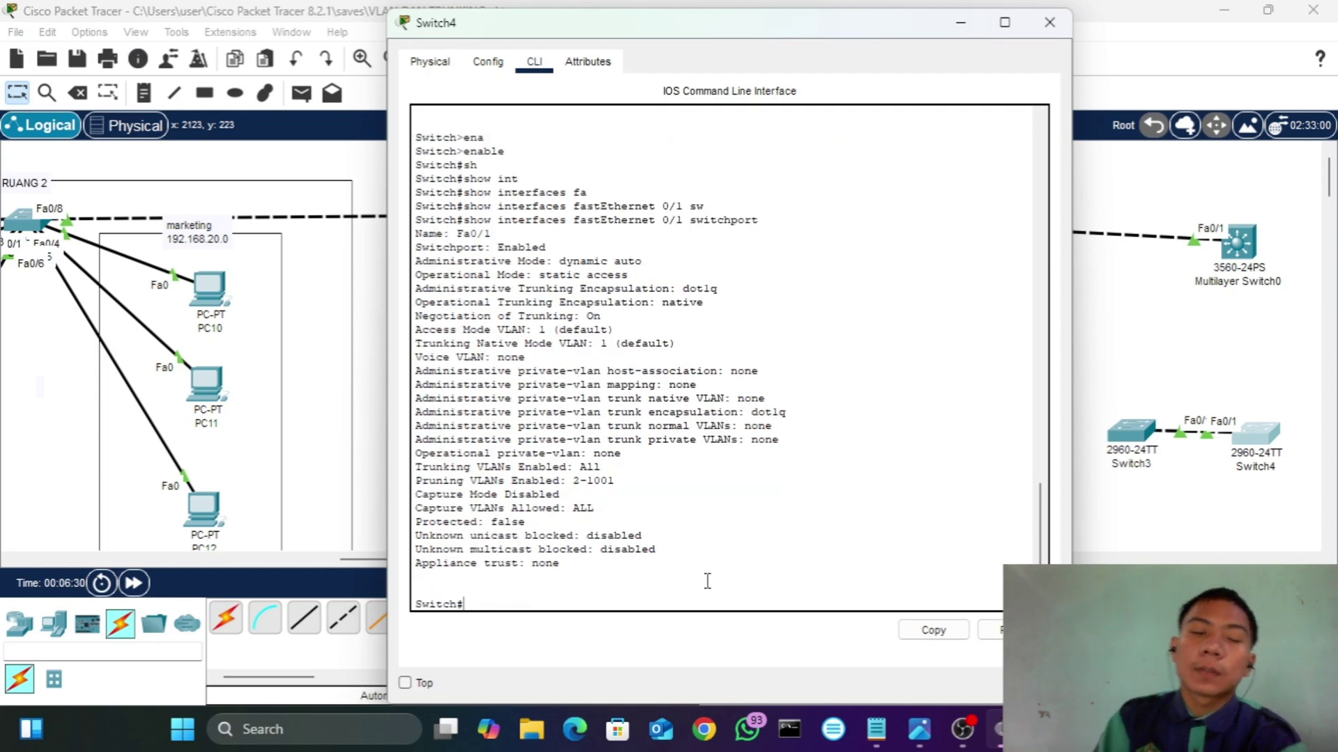
- Enter global configuration mode on Switch4 with conf terminal and select interface fastEthernet 0/1
type("con")
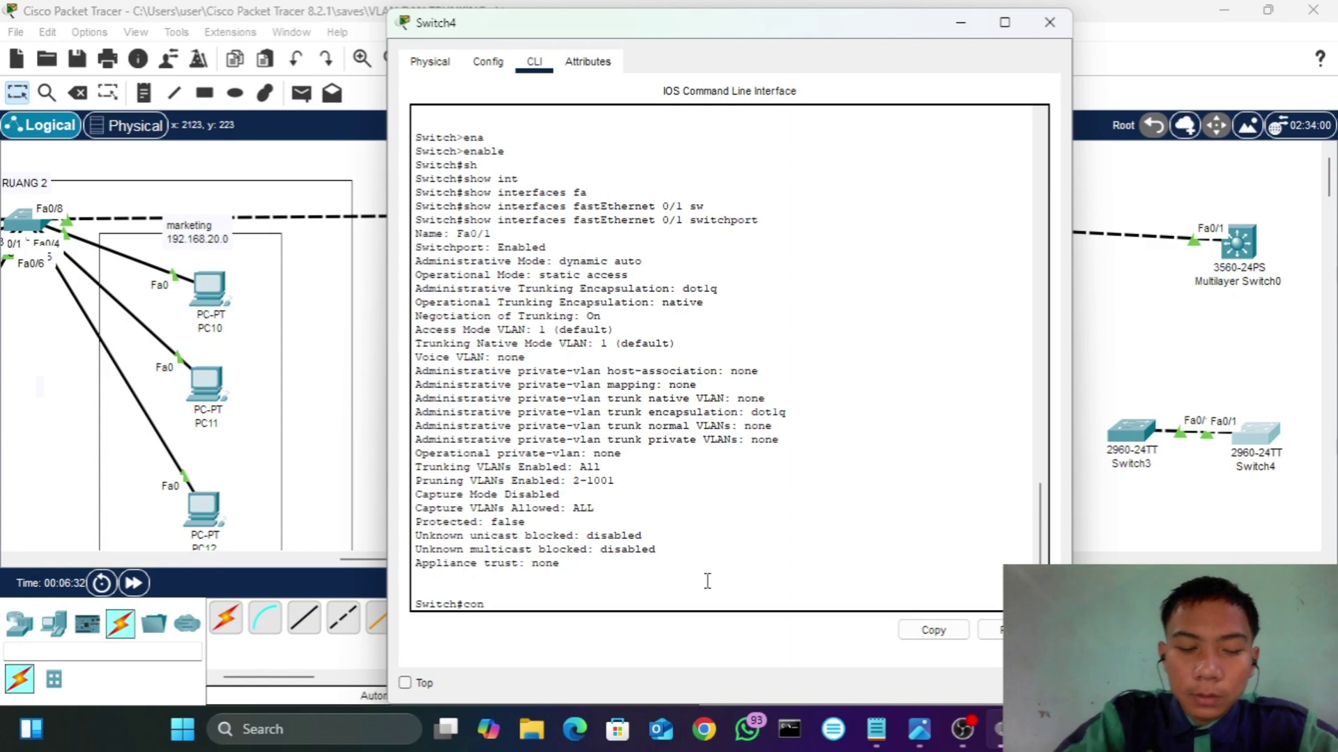
type("f t")
key("Tab")
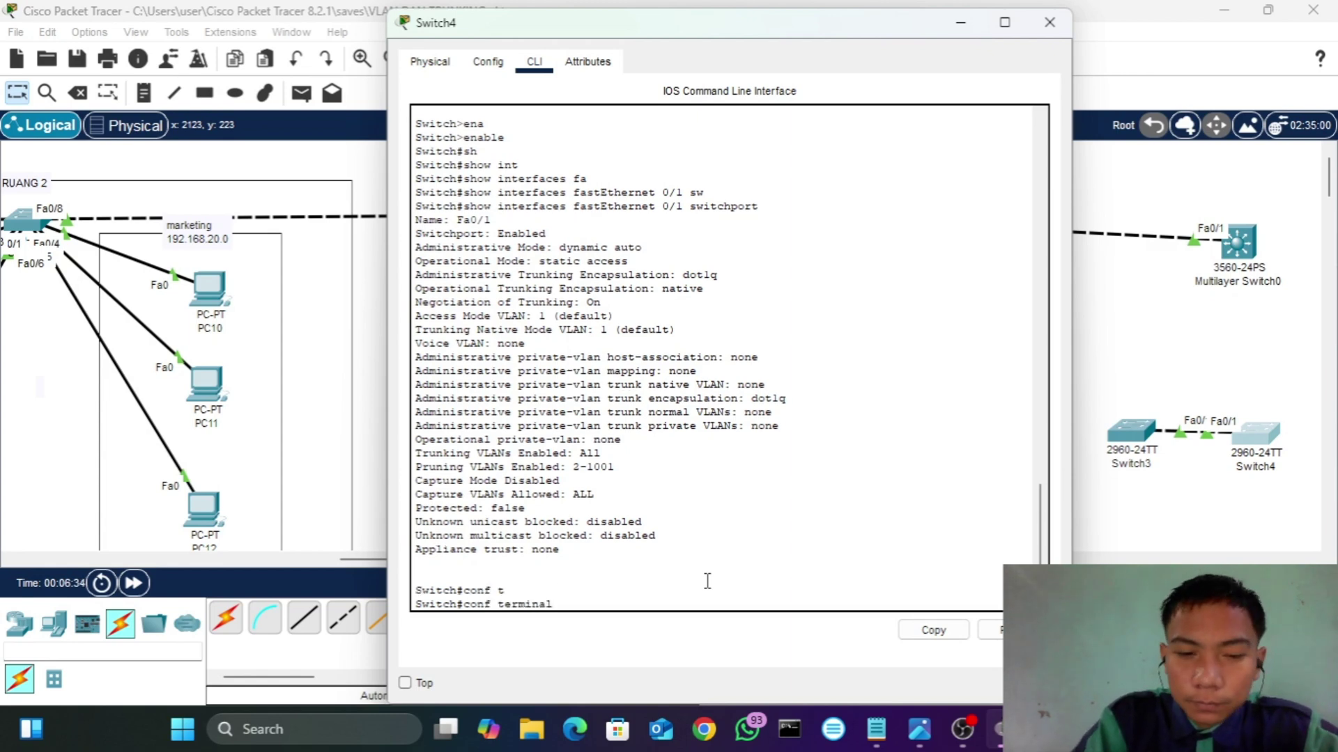
key("Return")
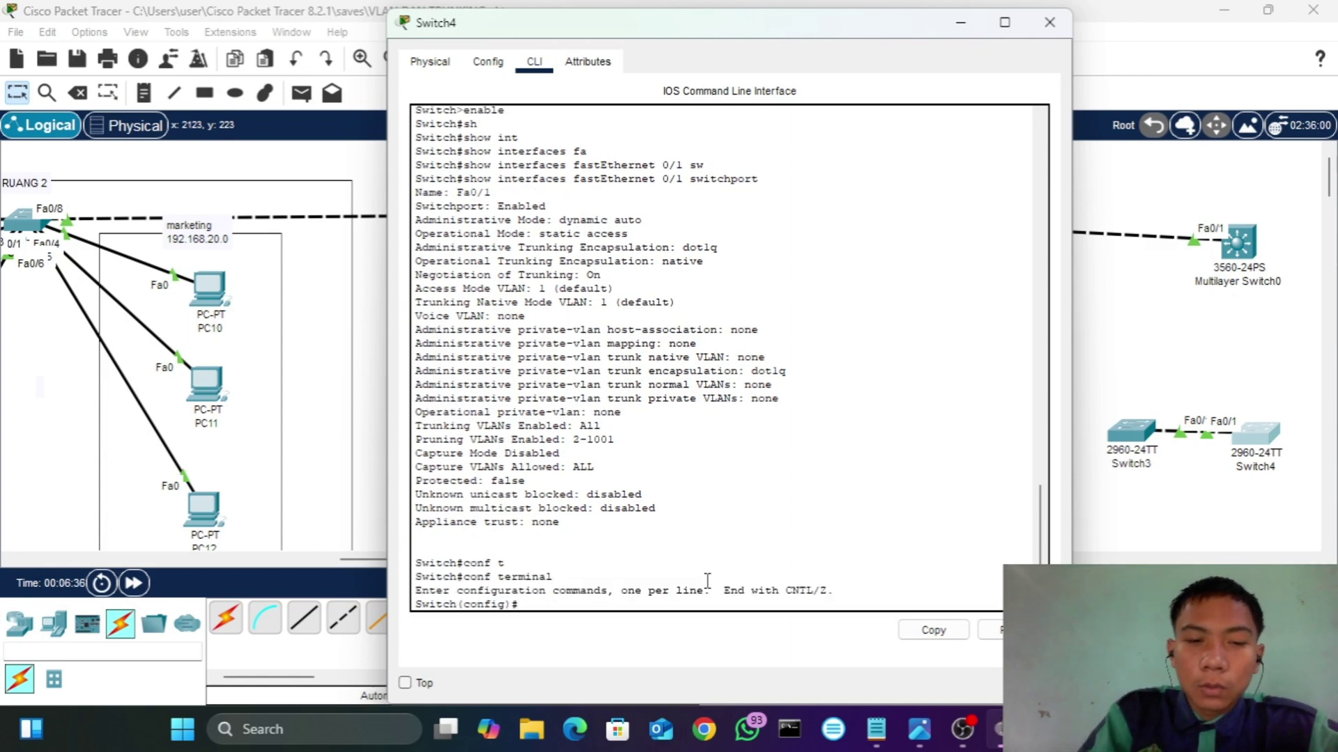
type("int")
key("Tab")
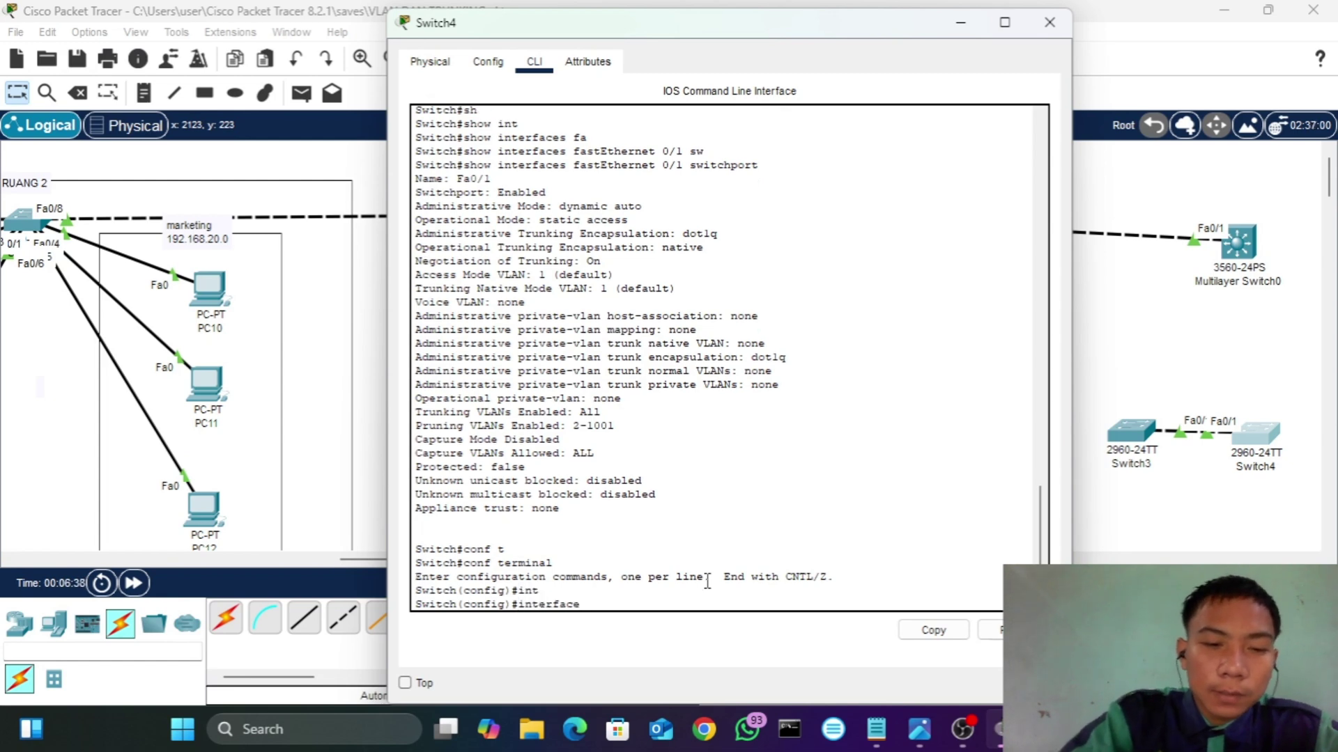
type("fa")
key("Tab")
type("0")
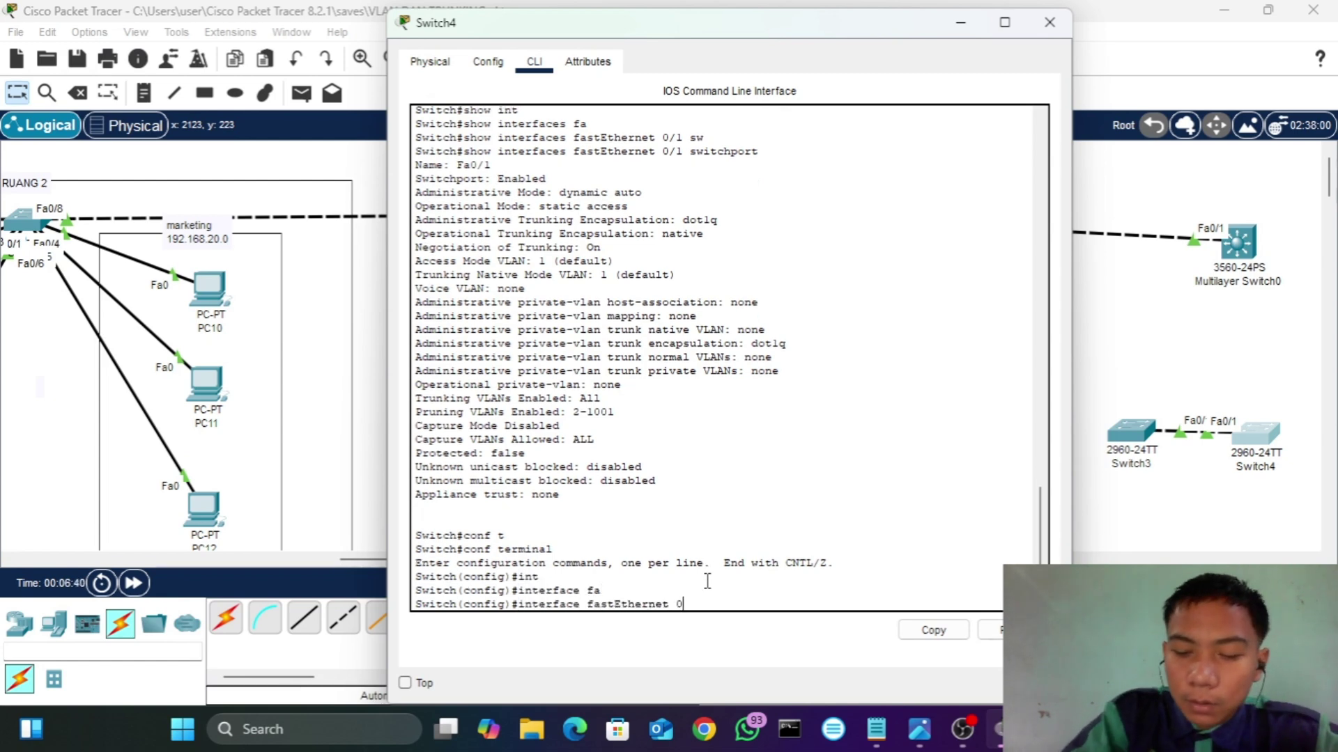
type("/1")
key("Return")
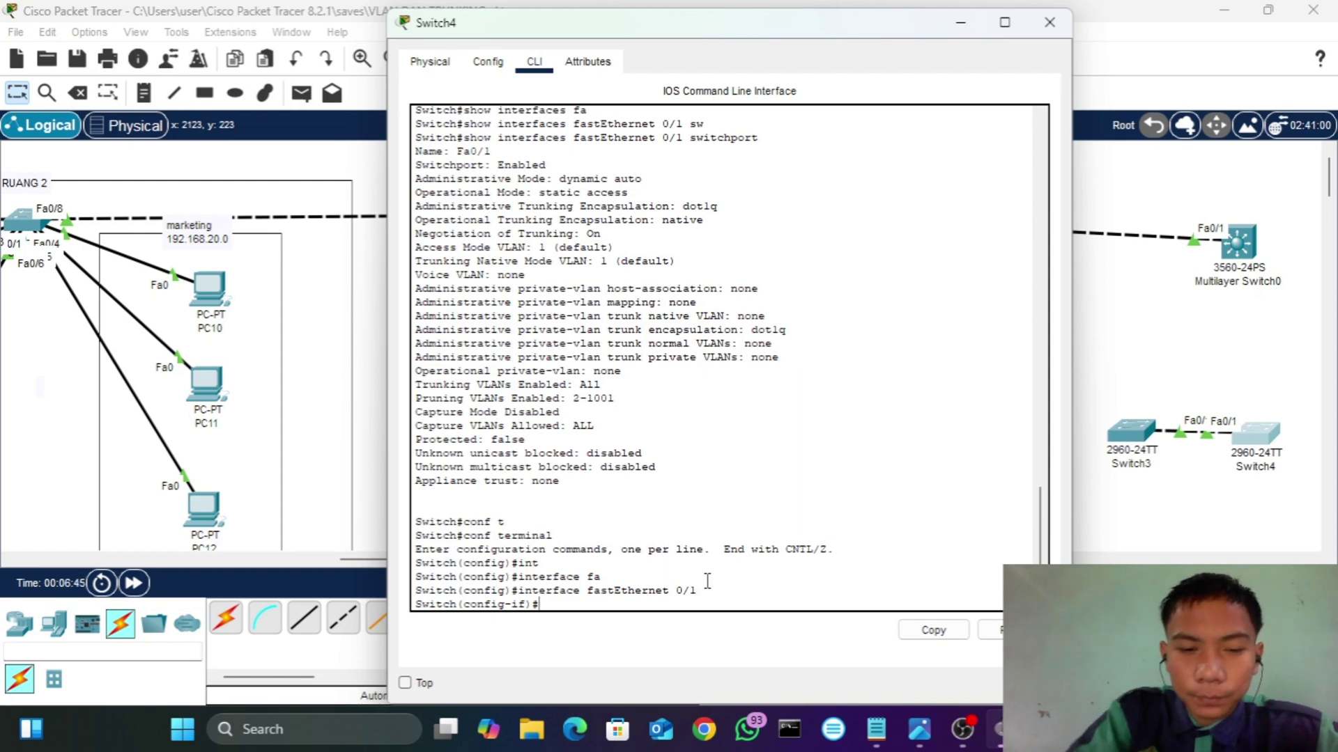
- Set Switch4's fastEthernet 0/1 port to dynamic desirable with switchport mode dynamic desirable
type("sw")
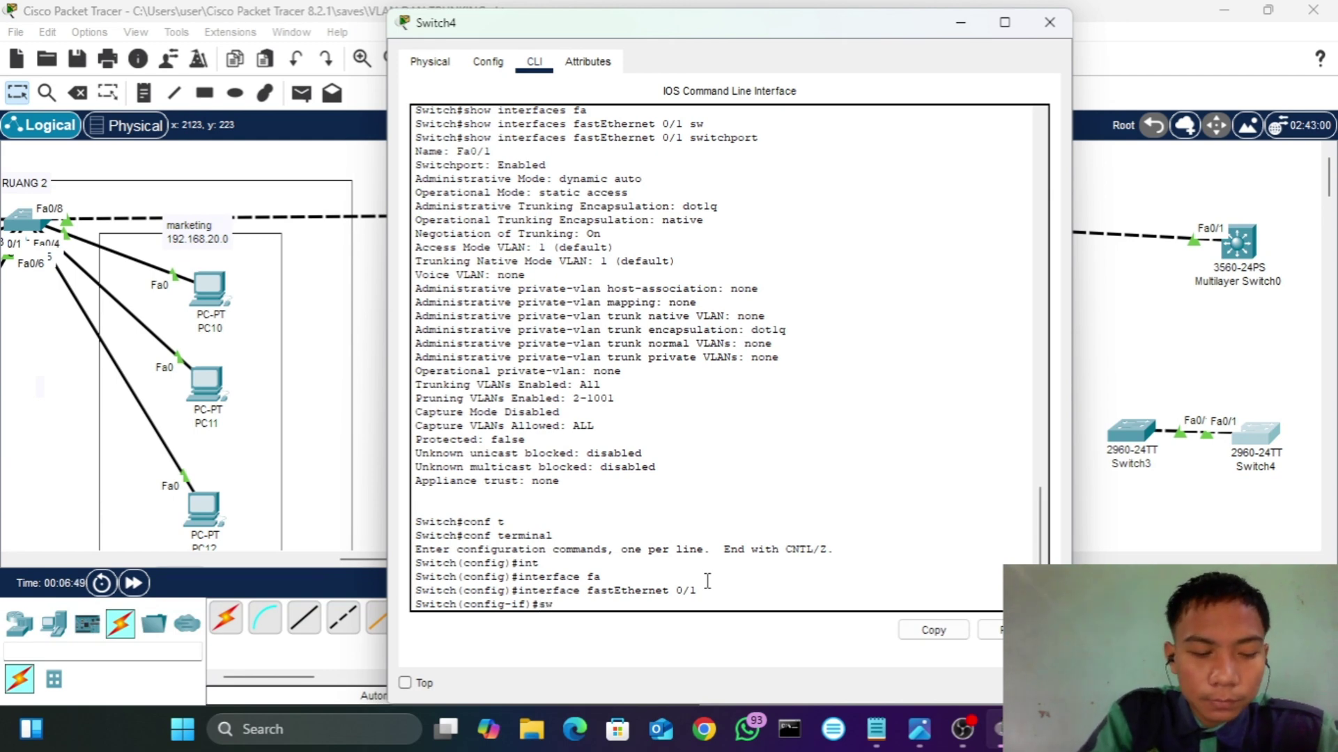
key("Tab")
type("mo")
key("Tab")
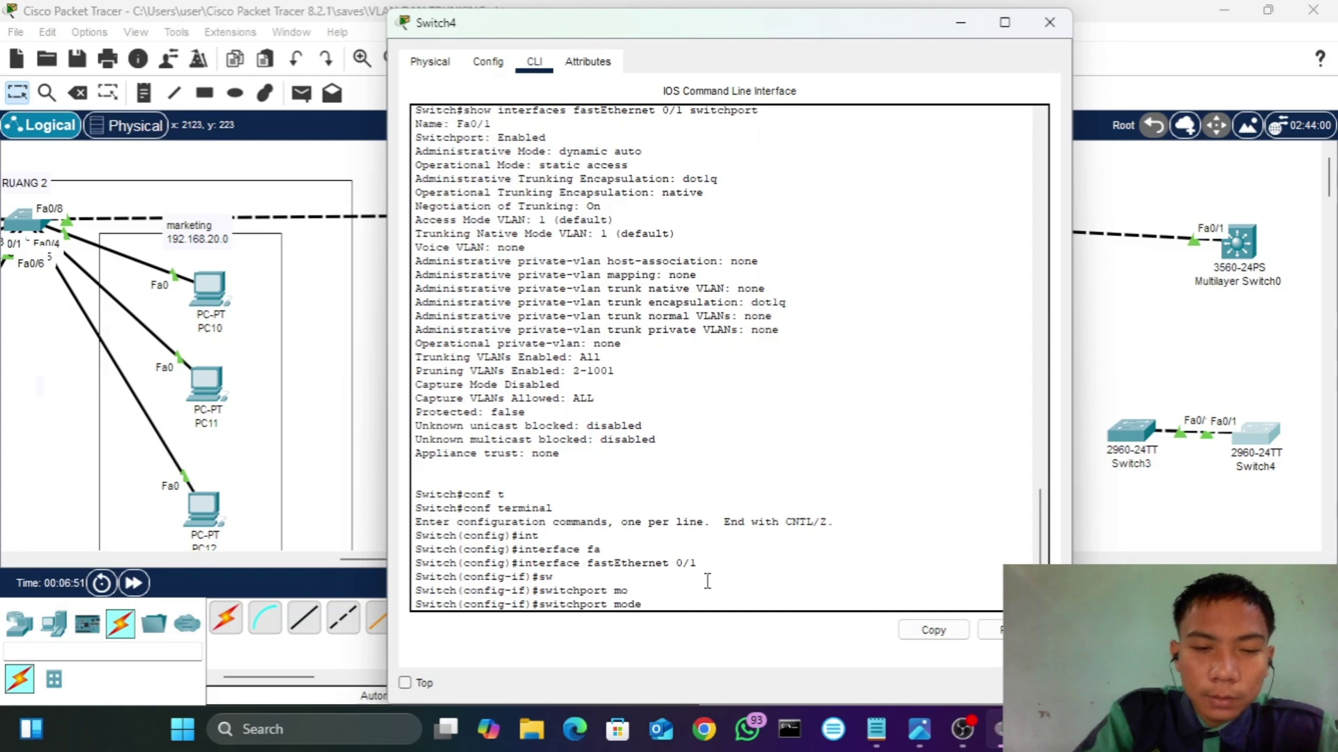
type("dy")
key("Tab")
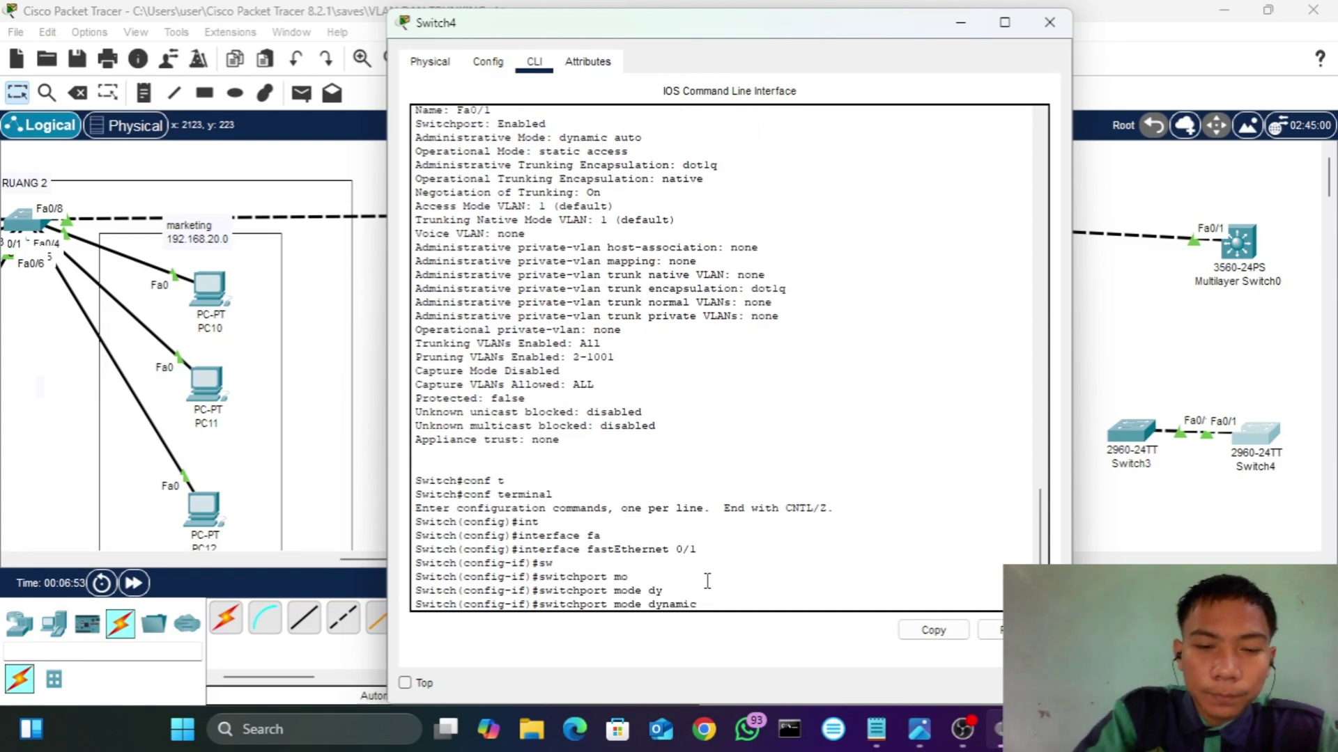
type("de")
key("Tab")
key("Return")
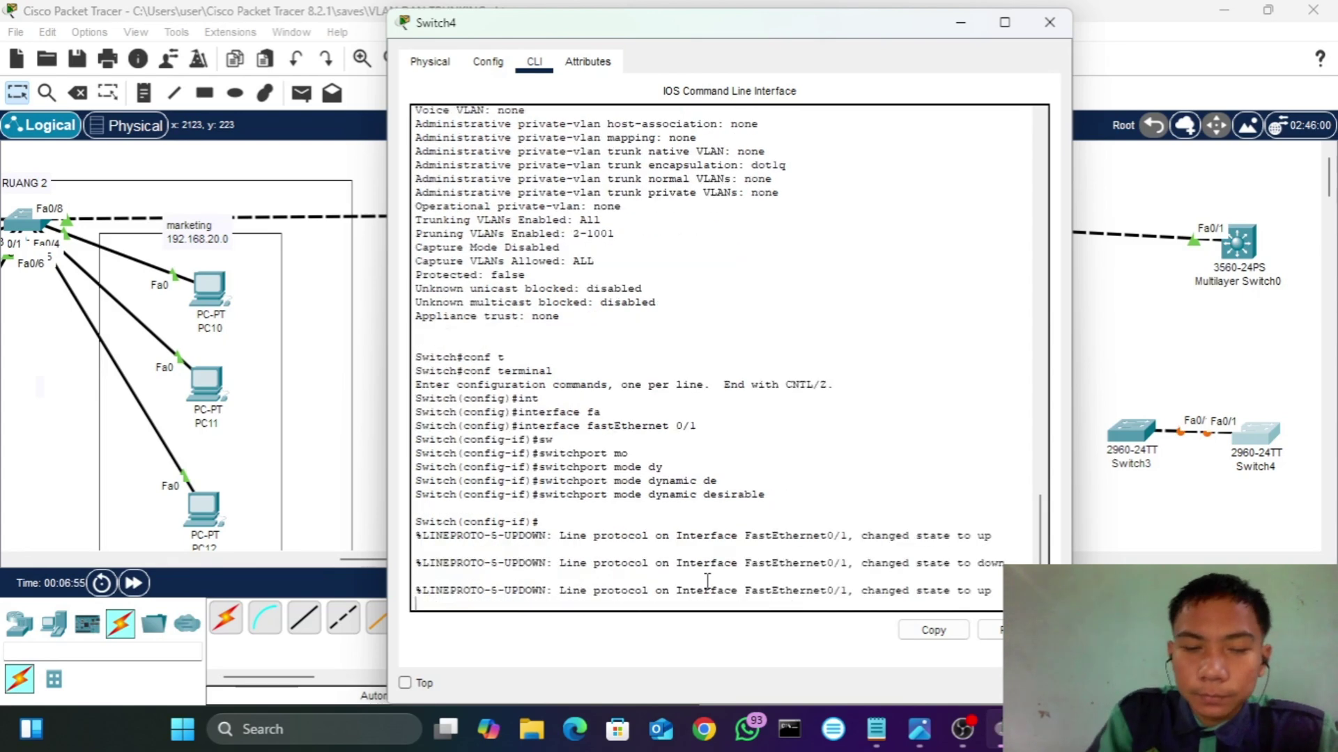
key("Return")
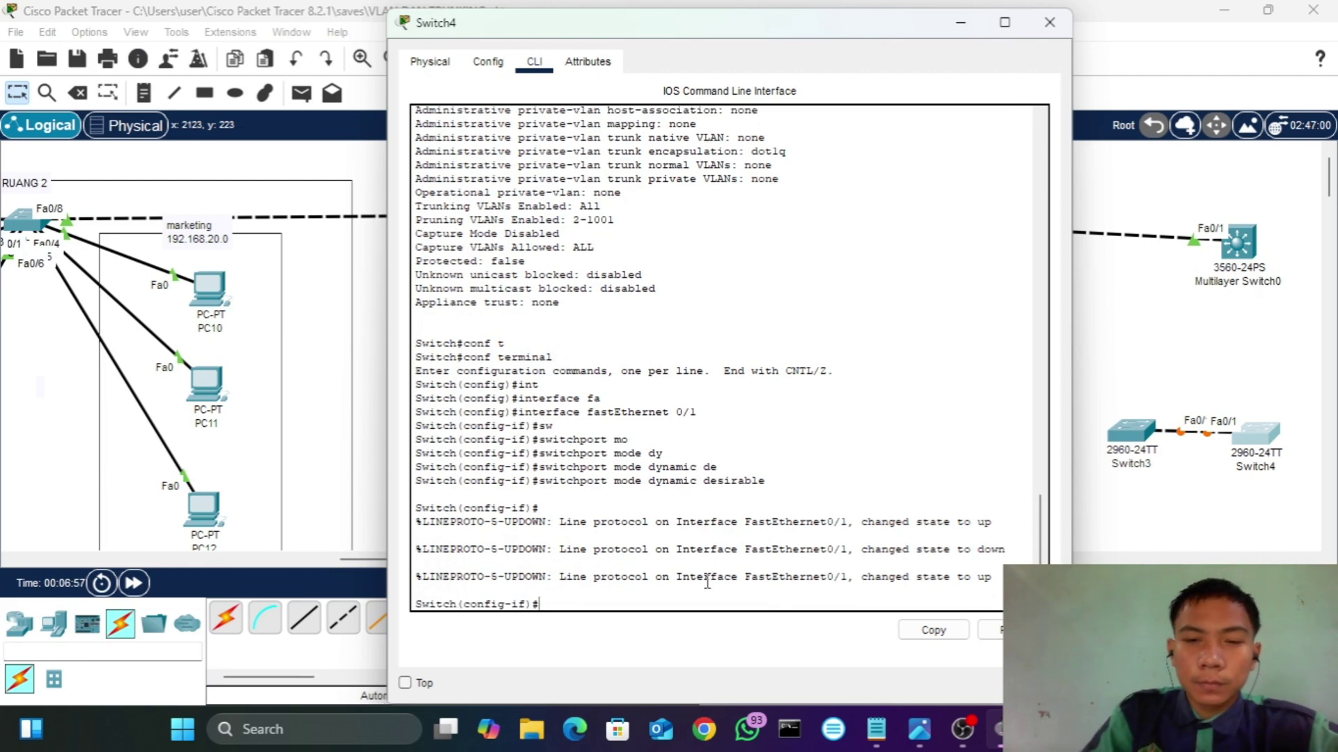
- Check the port's switchport settings from interface configuration mode with do sh int fa0/1 sw
type("d")
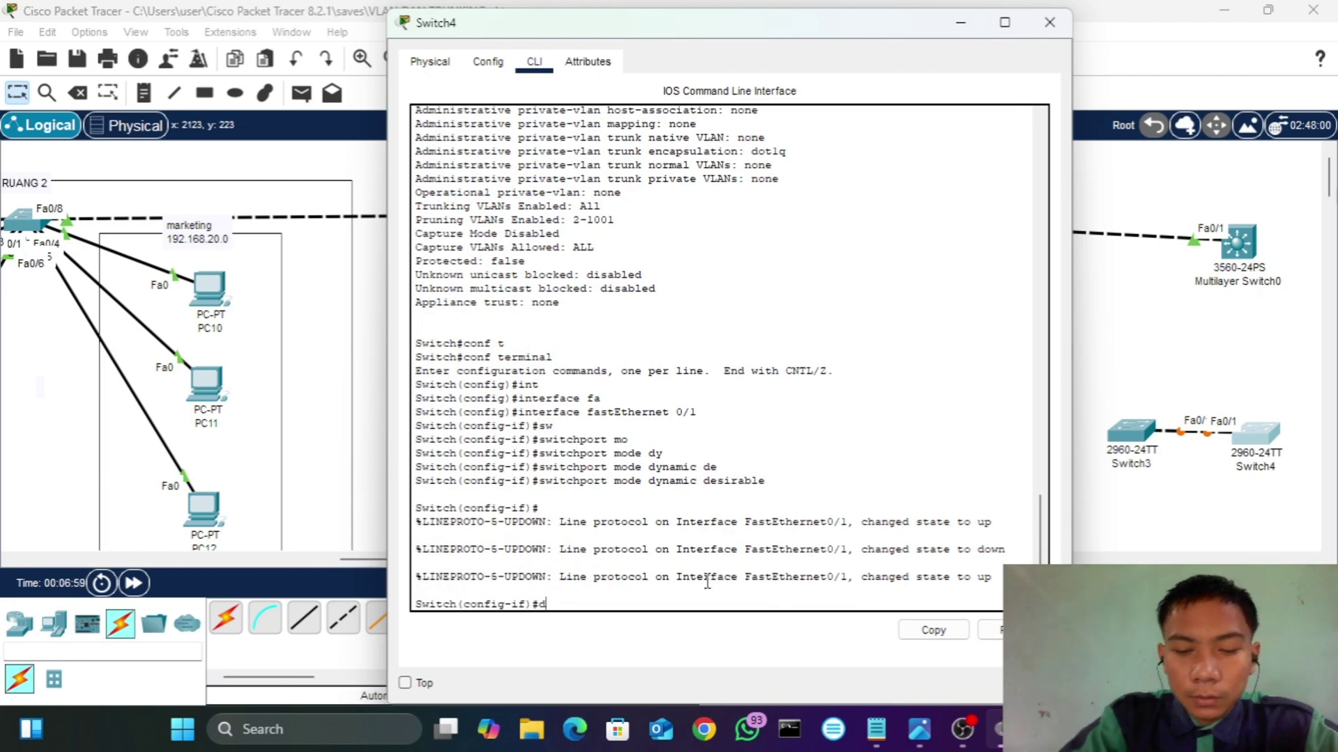
type("o sh int")
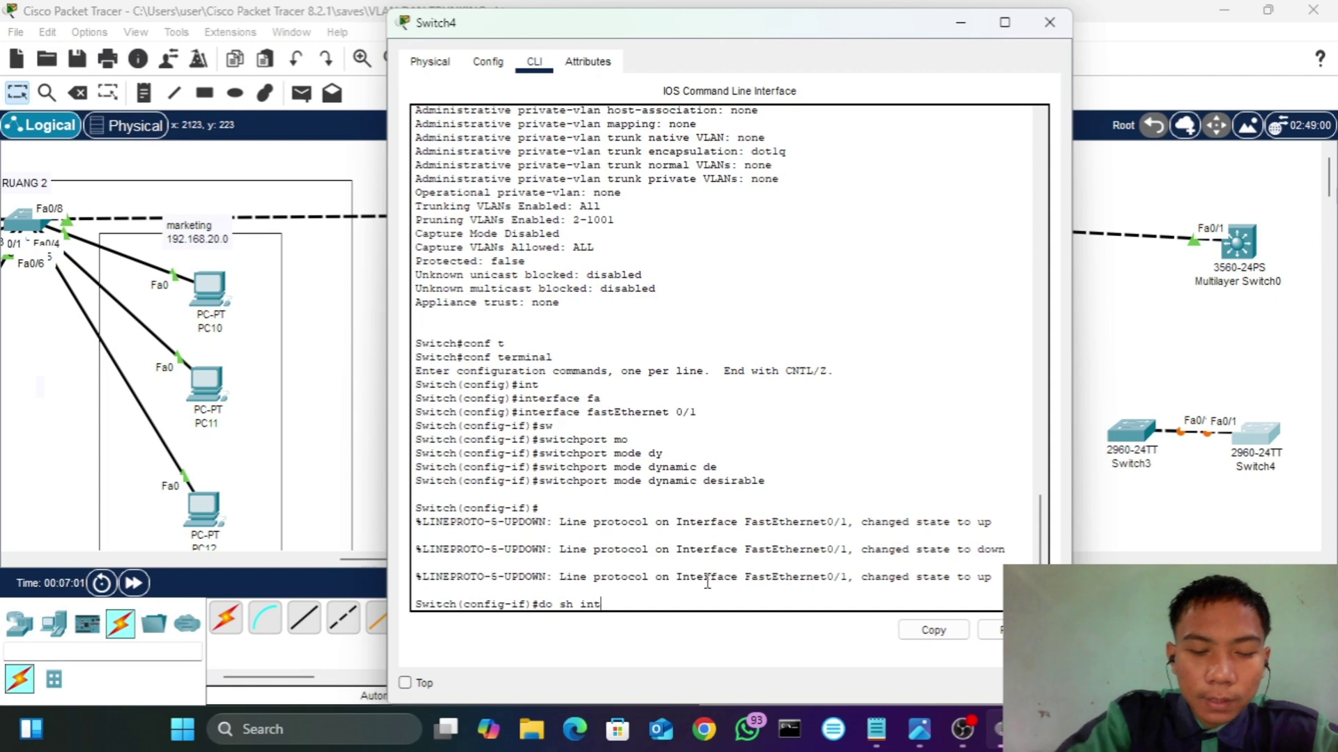
type(" fa0/1")
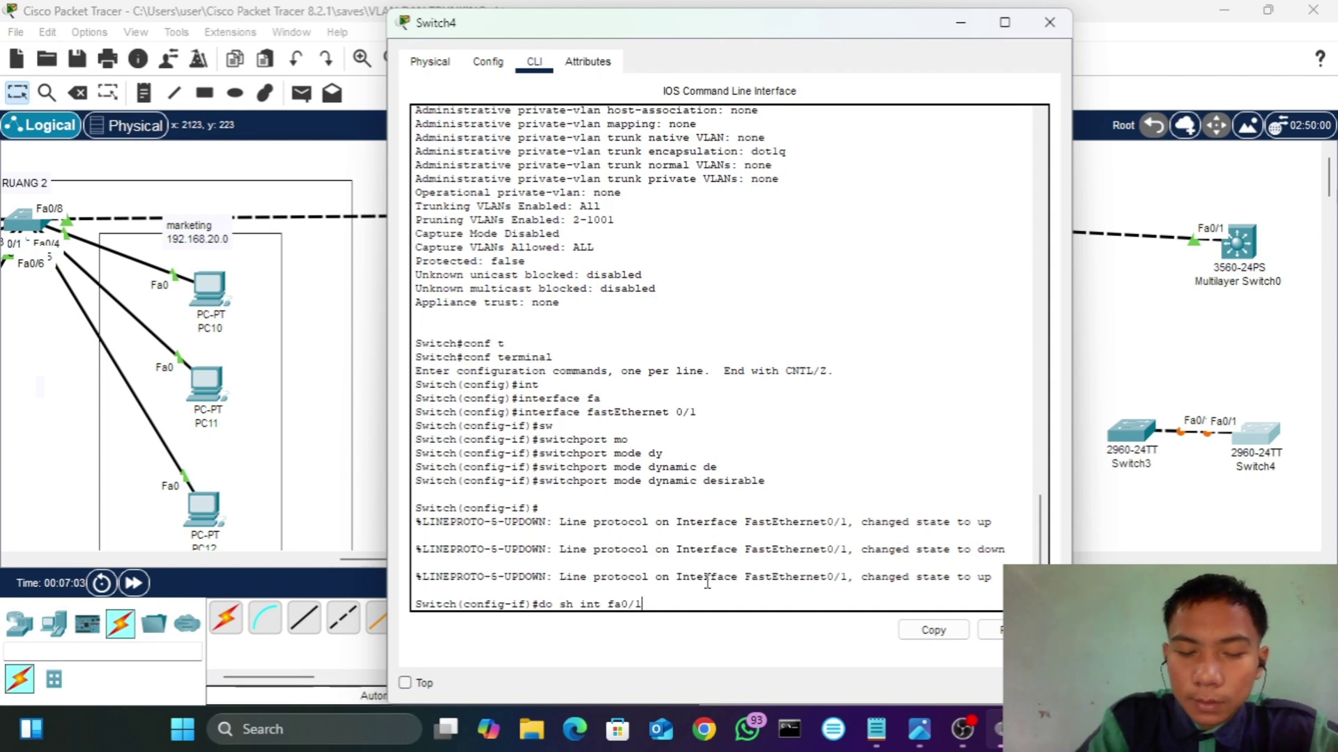
type(" sw")
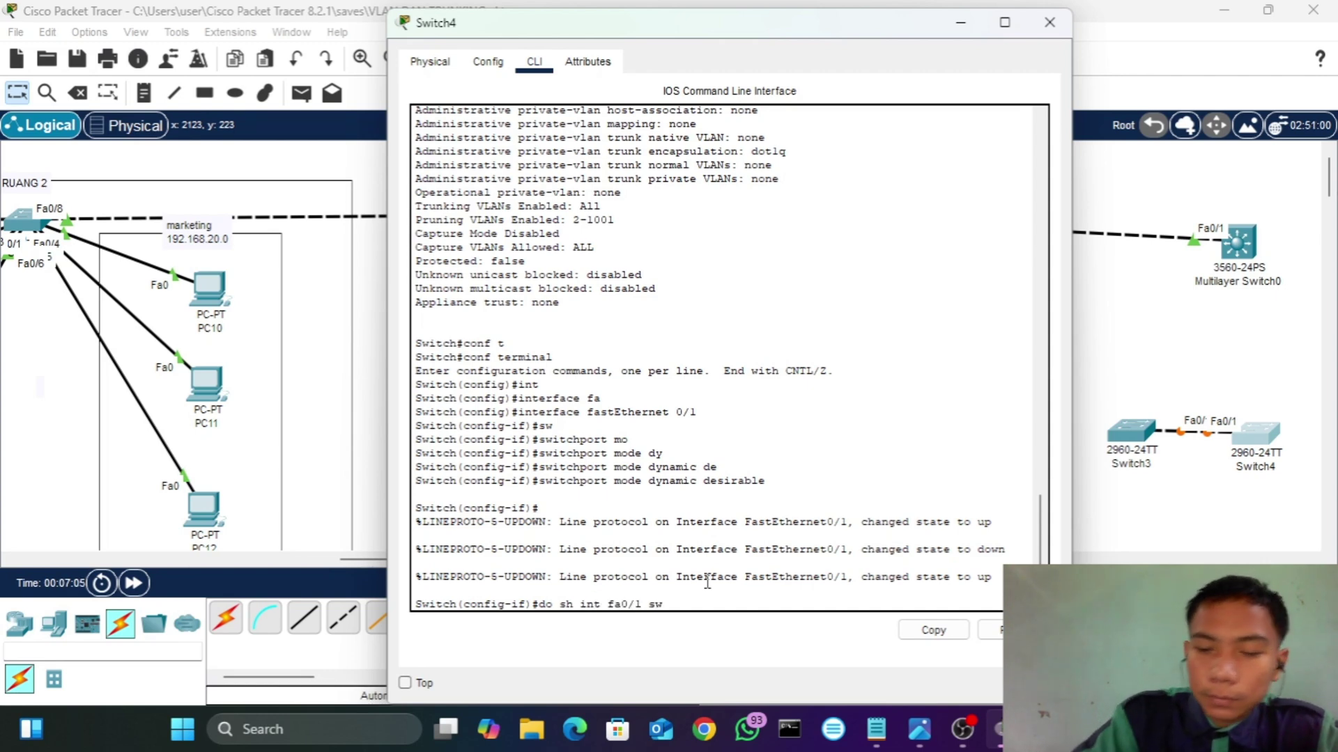
key("Return")
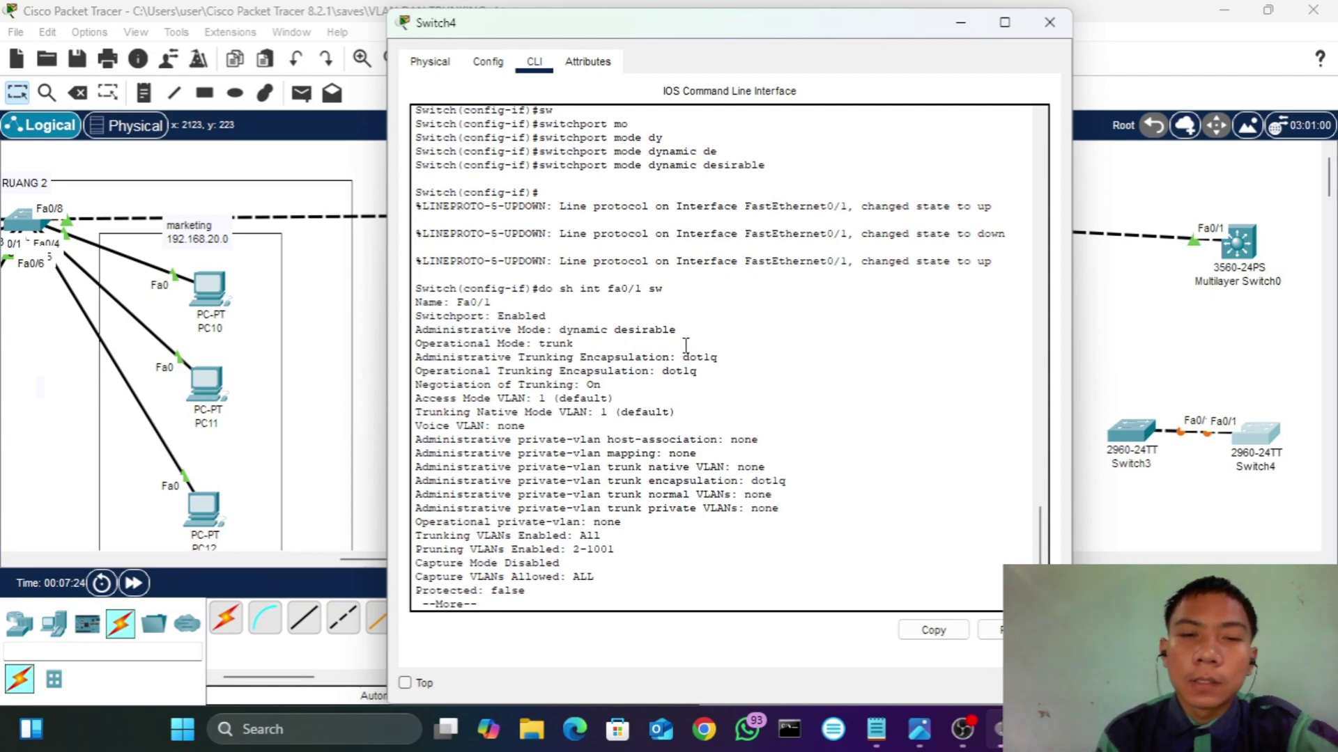
- Compare the Switch3 and Switch4 consoles, and page Switch4's fa0/1 switchport output through to the end
left_click(1127, 438)
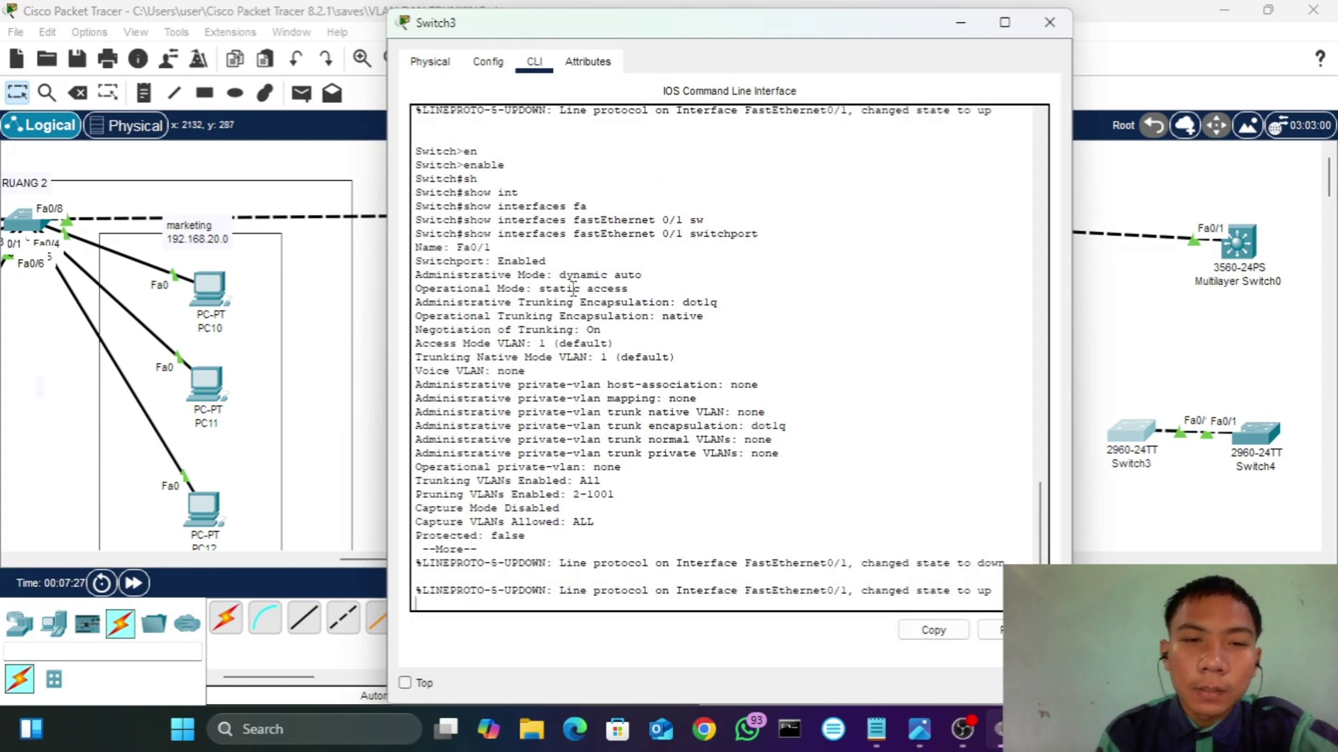
left_click(1274, 433)
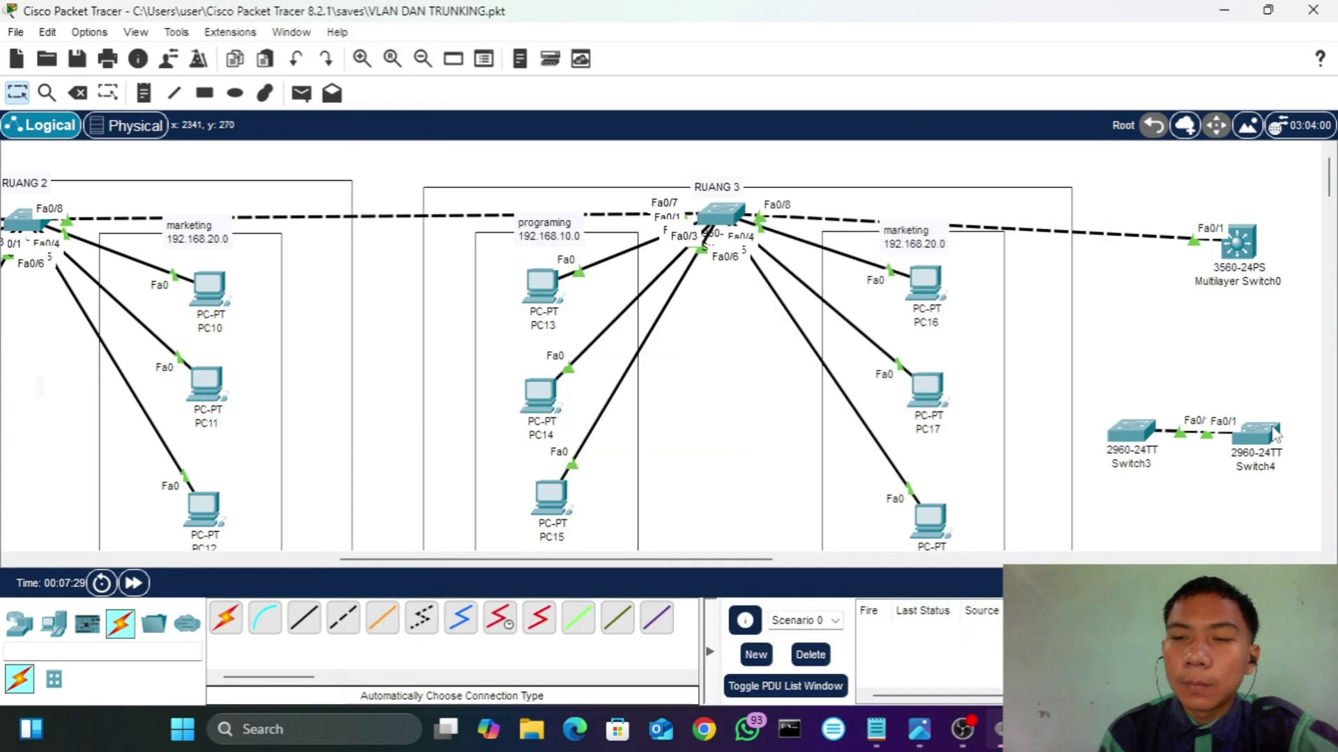
left_click(1274, 433)
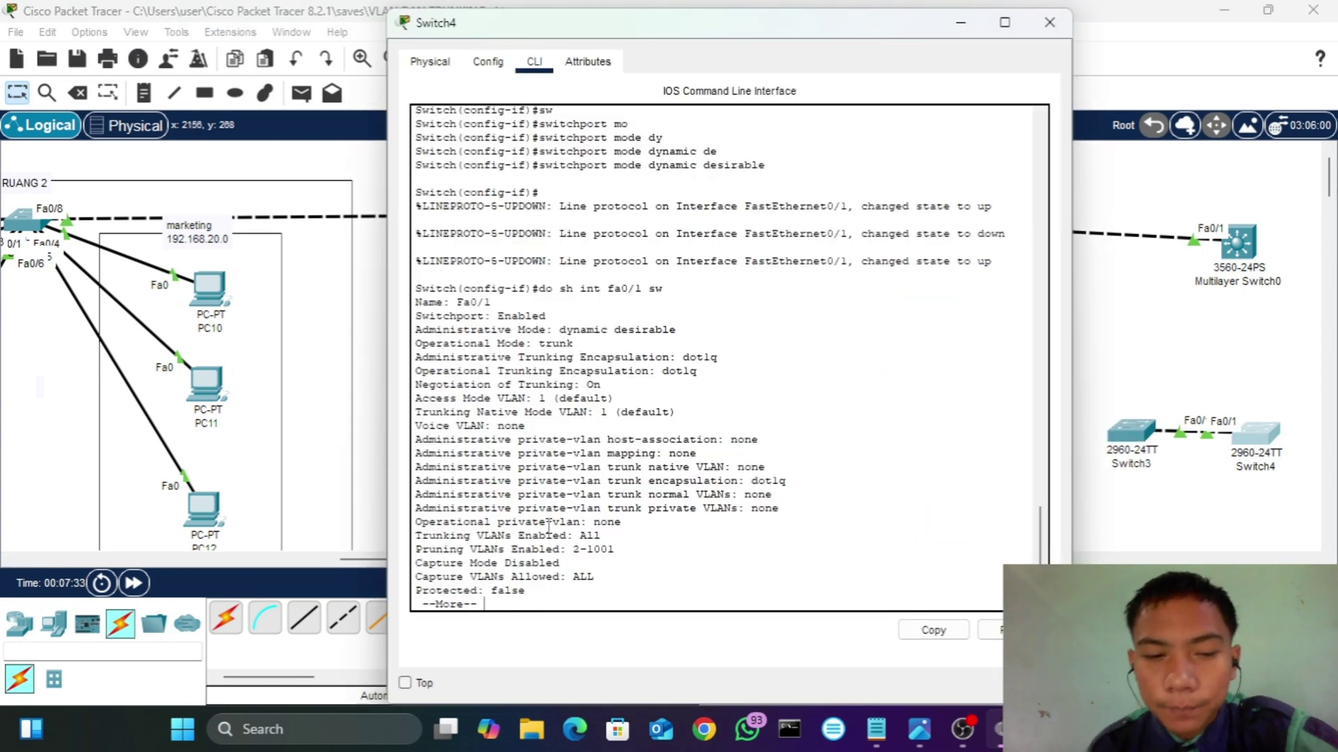
key("space")
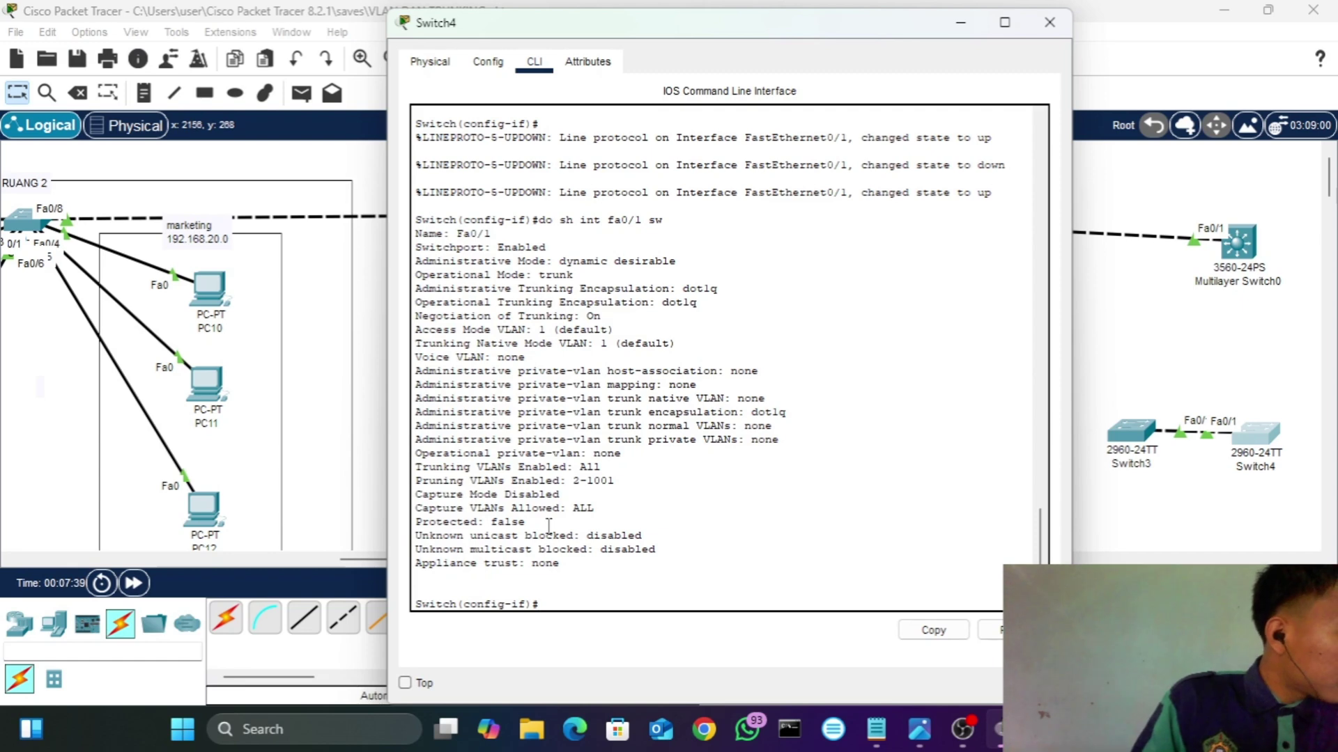
- Return to Switch3's console and page through the rest of its fastEthernet 0/1 switchport output to the command prompt
left_click(1191, 341)
left_click(1131, 439)
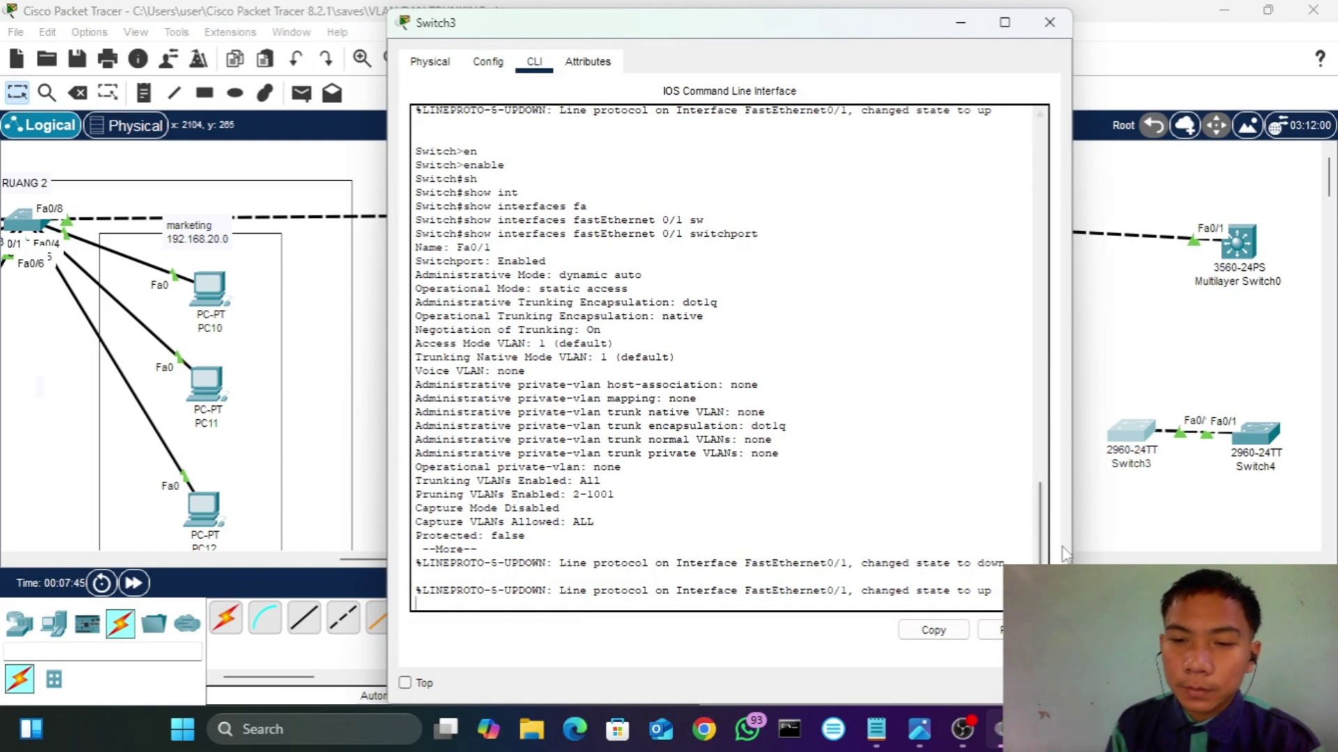
scroll(1035, 560, "down", 1)
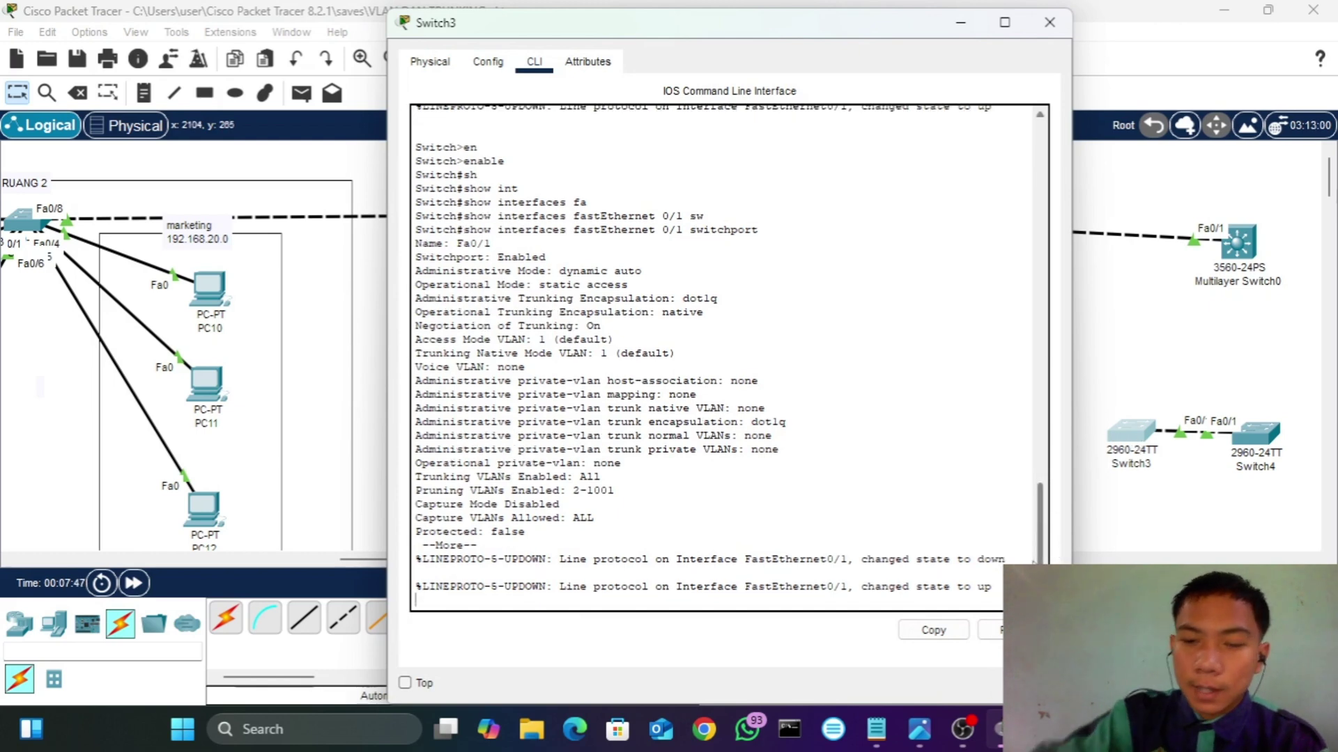
key("Return")
key("Return")
key("Return")
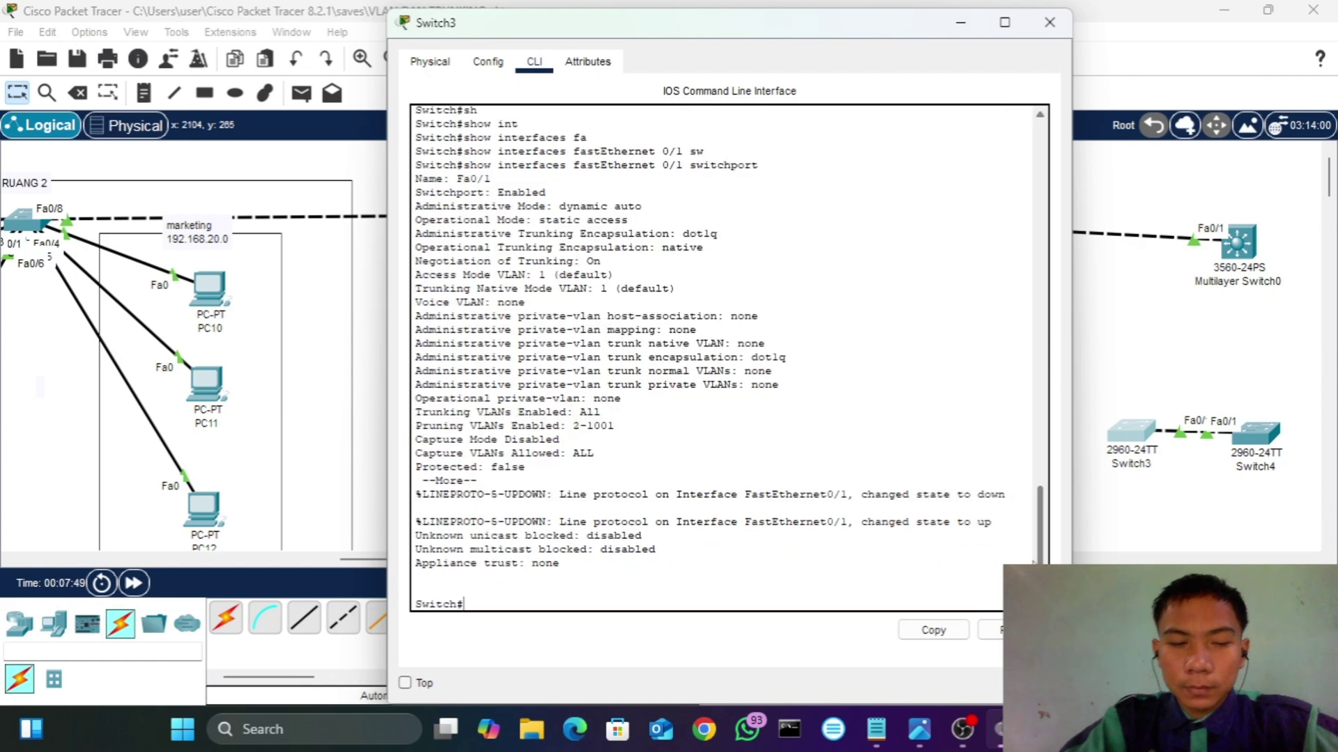
- Enter global configuration mode on Switch3 with conf terminal and select interface fastEthernet 0/1
type("conf t")
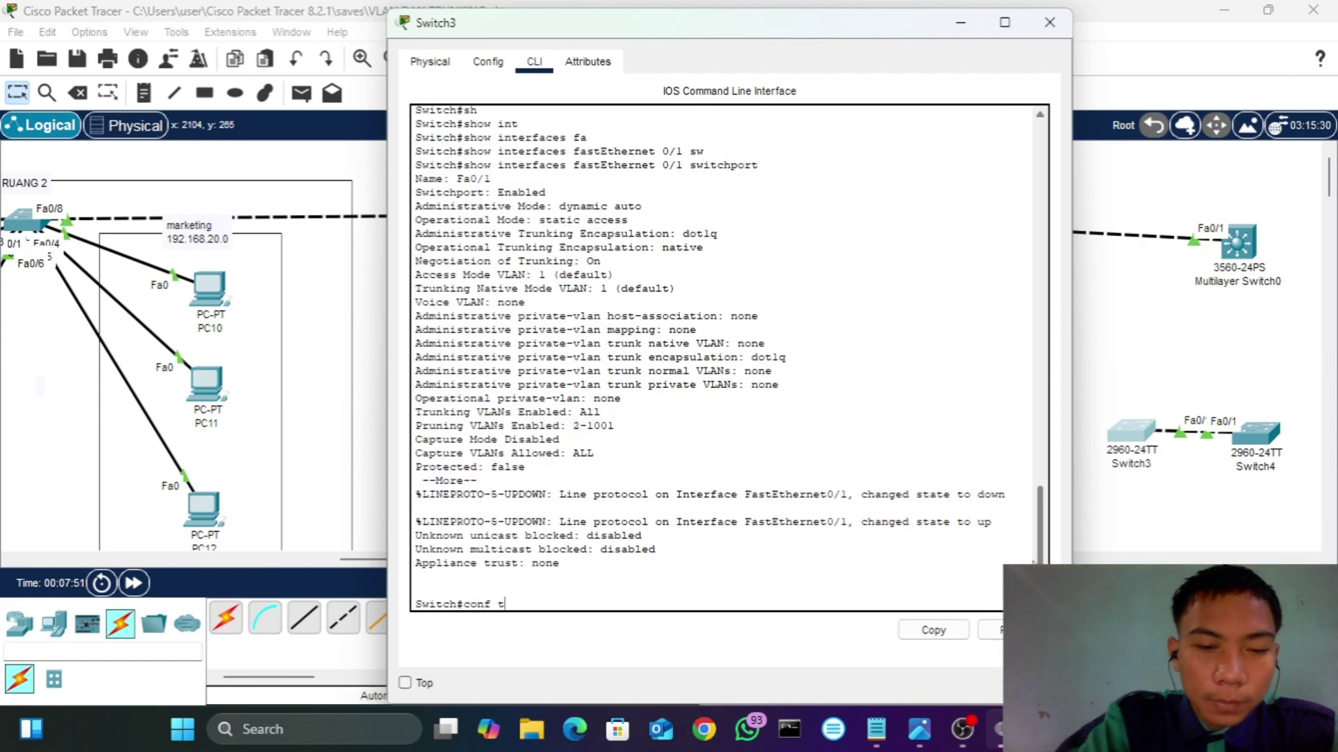
key("Tab")
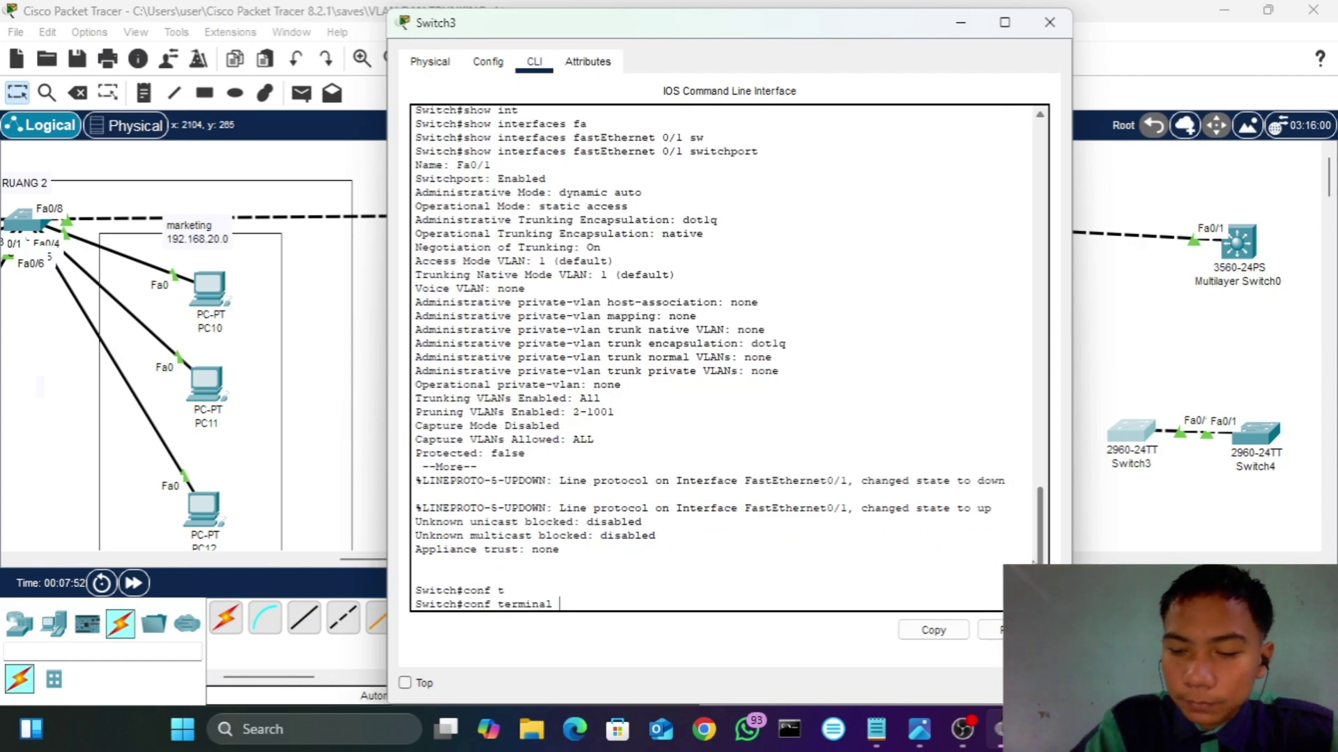
key("Return")
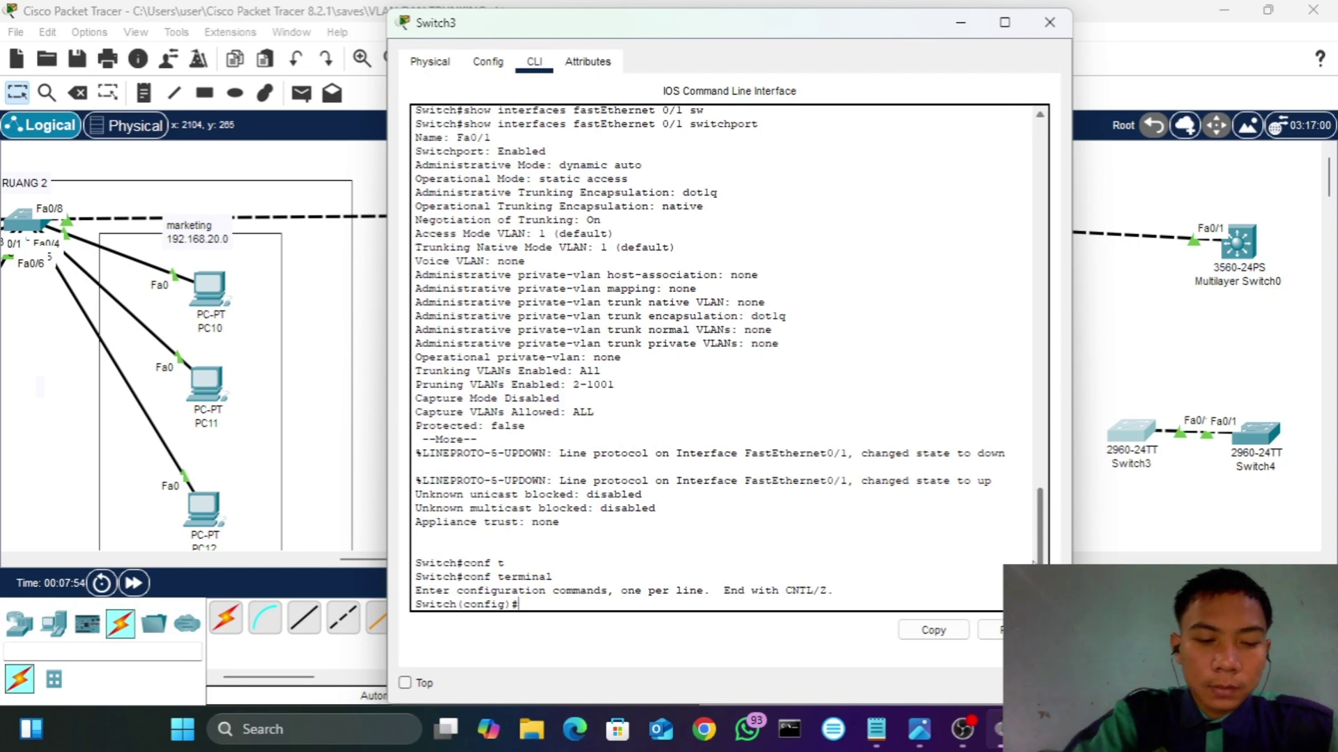
type("s")
key("BackSpace")
type("in")
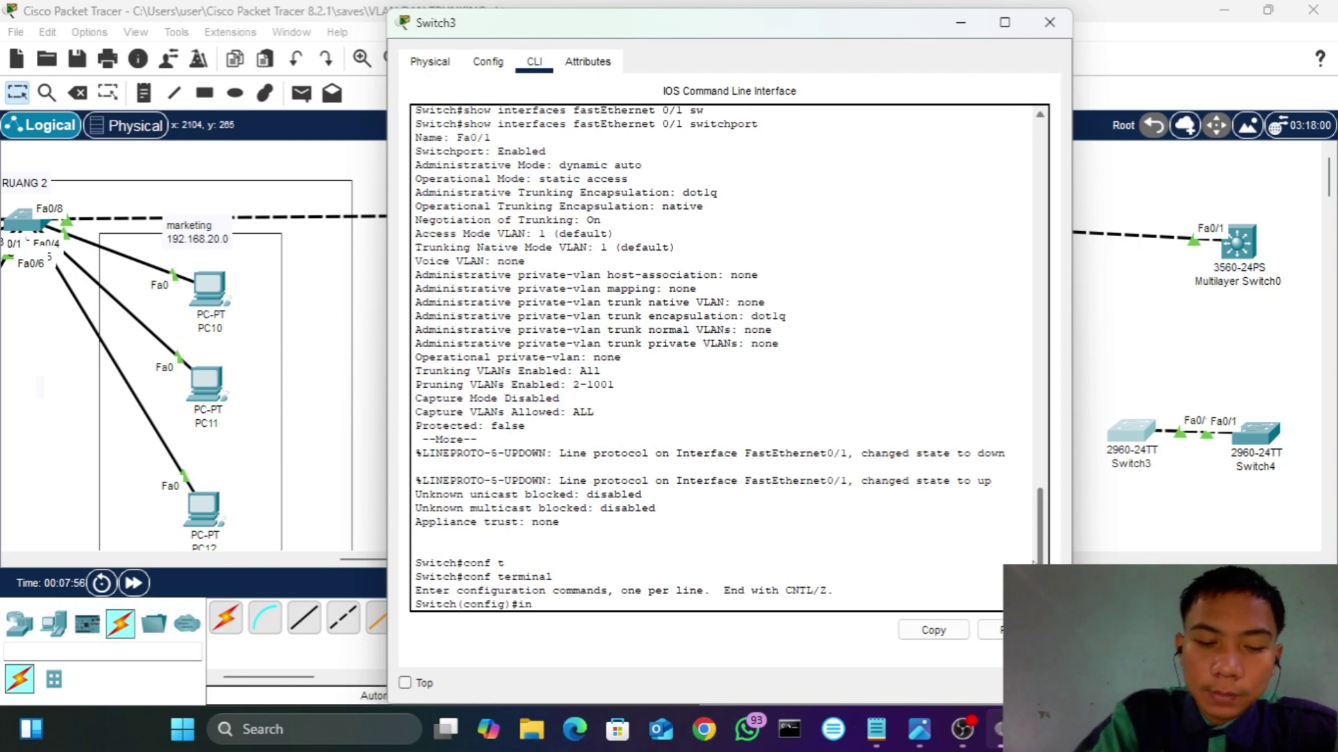
type("t")
key("Tab")
type("fa")
key("Tab")
type("0/")
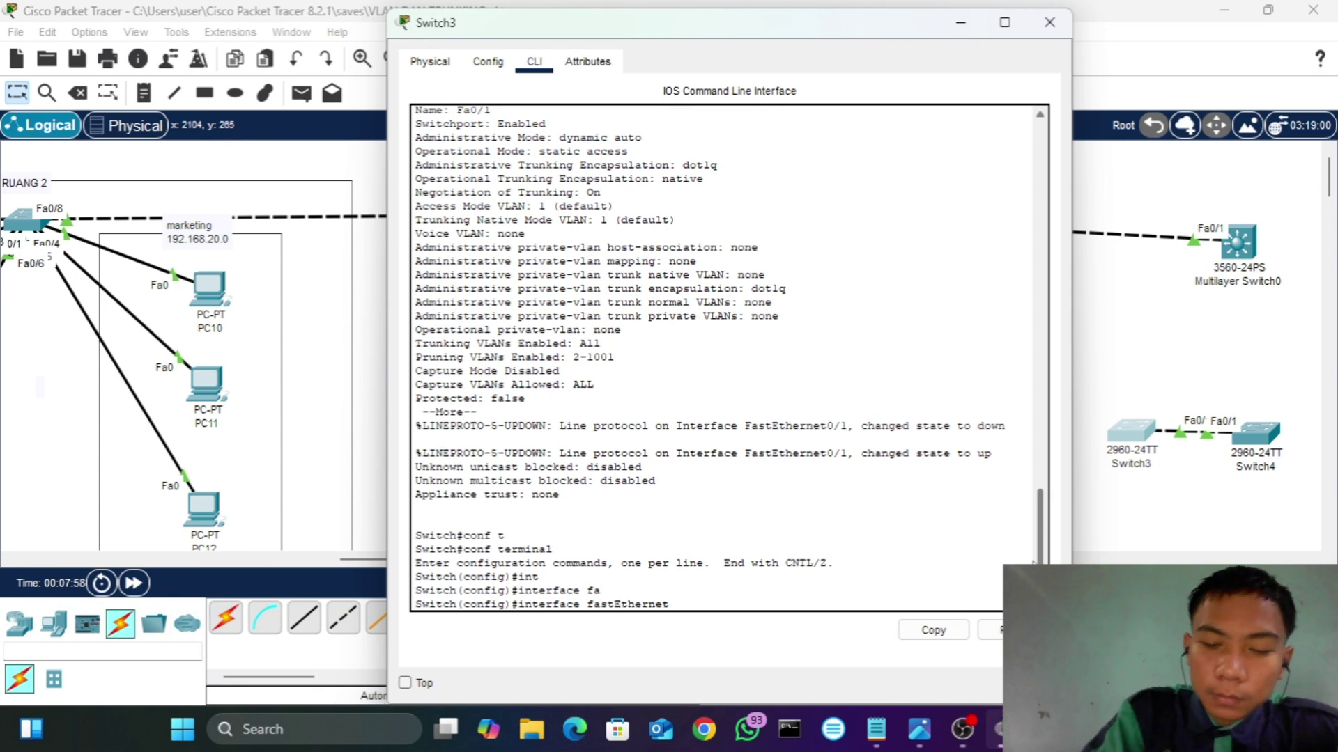
type("1")
key("Return")
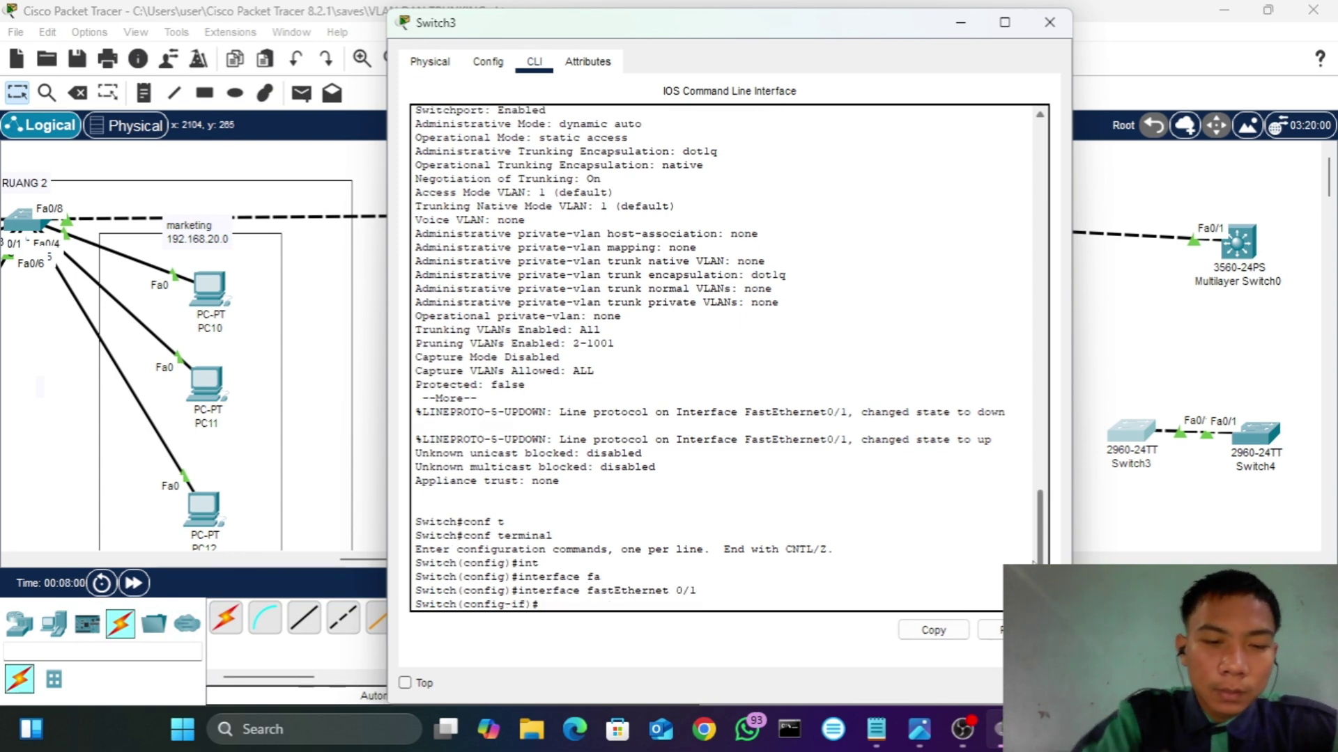
- Set Switch3's fastEthernet 0/1 port to access mode with switchport mode access
type("sw")
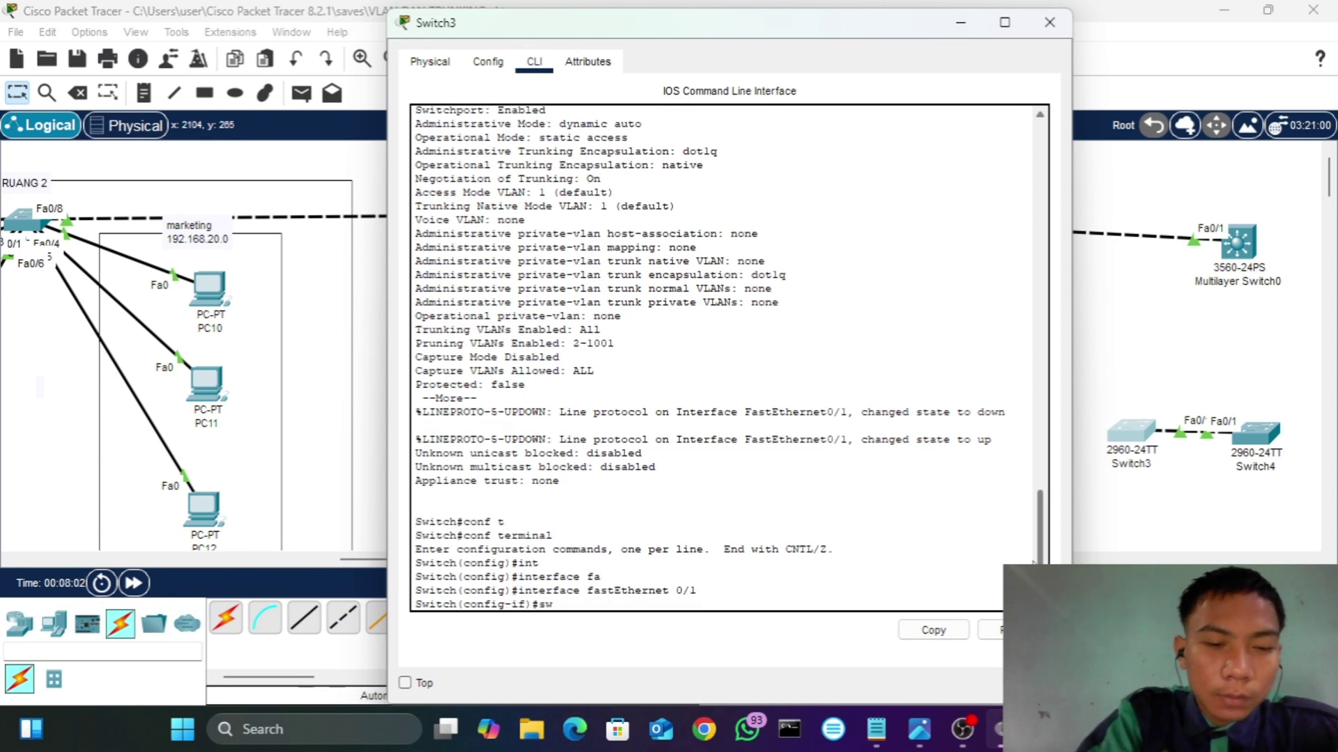
key("Tab")
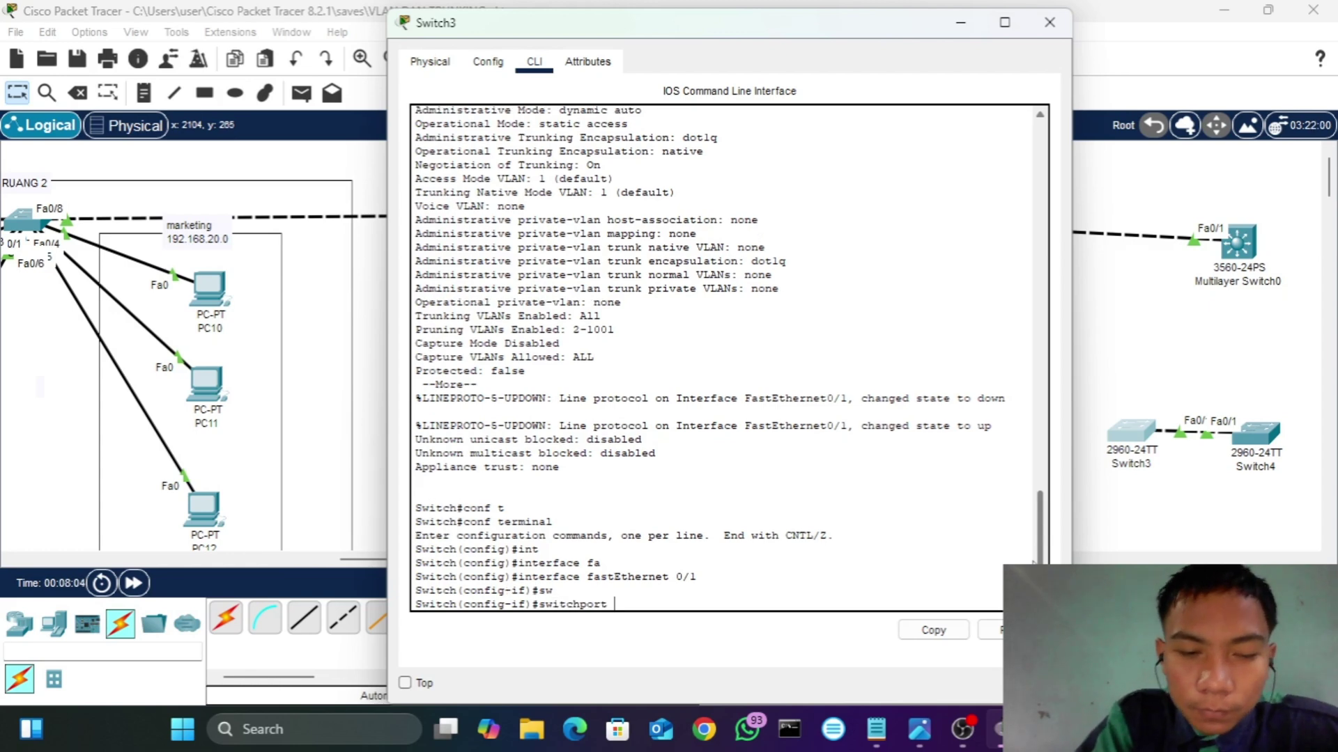
type("mo")
key("Tab")
type("acc")
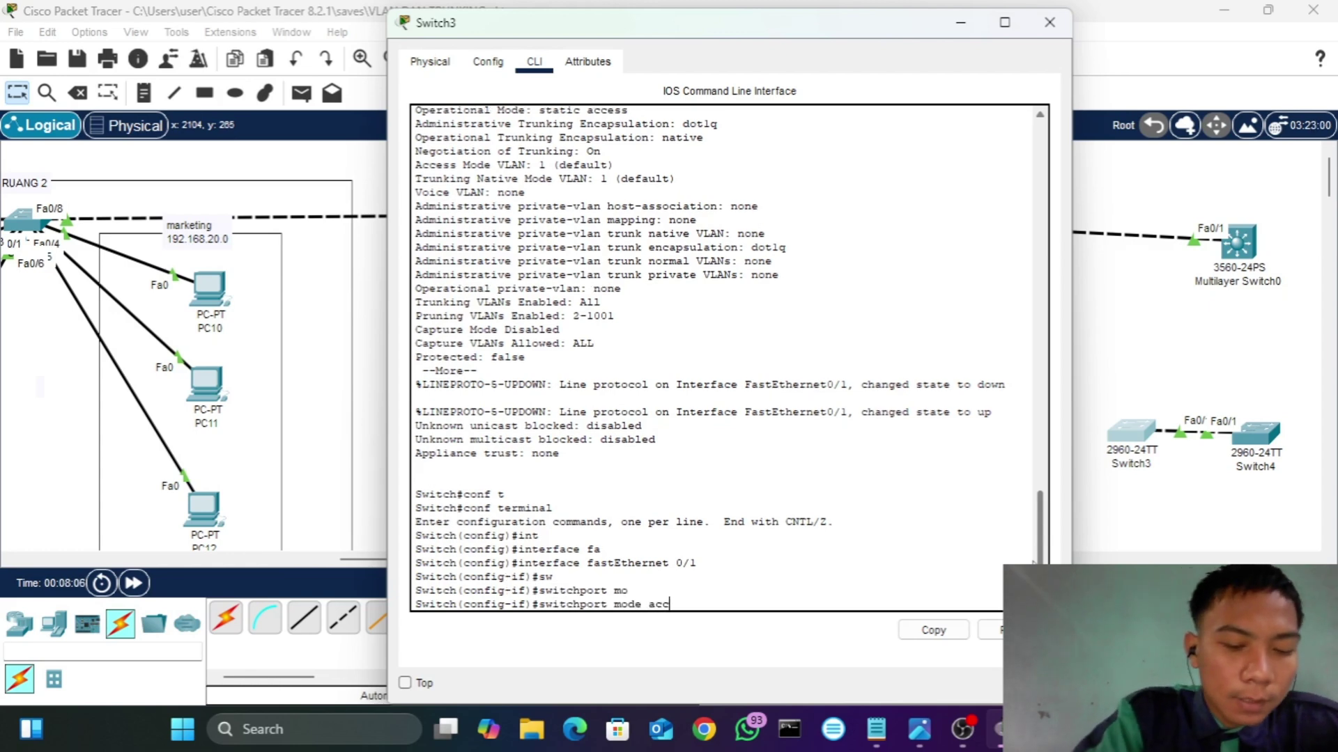
key("Tab")
key("Return")
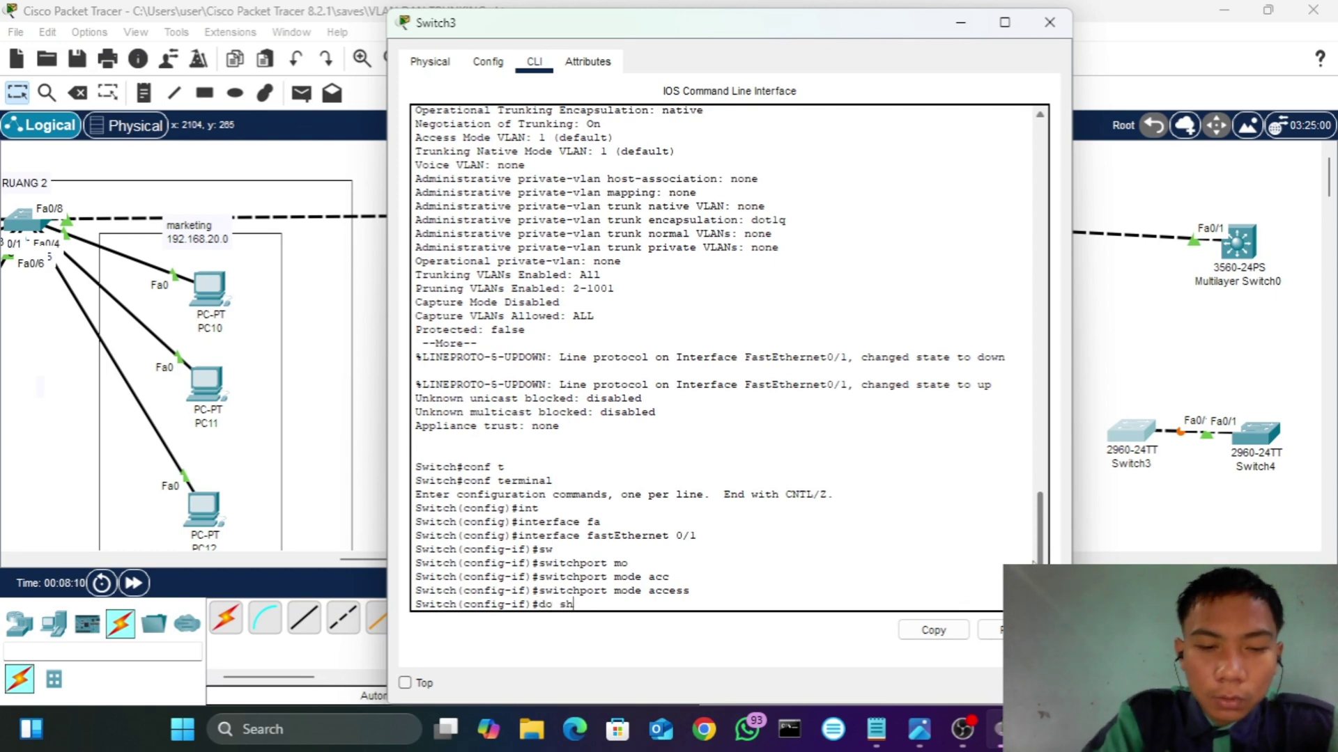
- Check Switch3's port settings with do sh int fa0/1 sw, and close the Switch3 window
type("do sh int ")
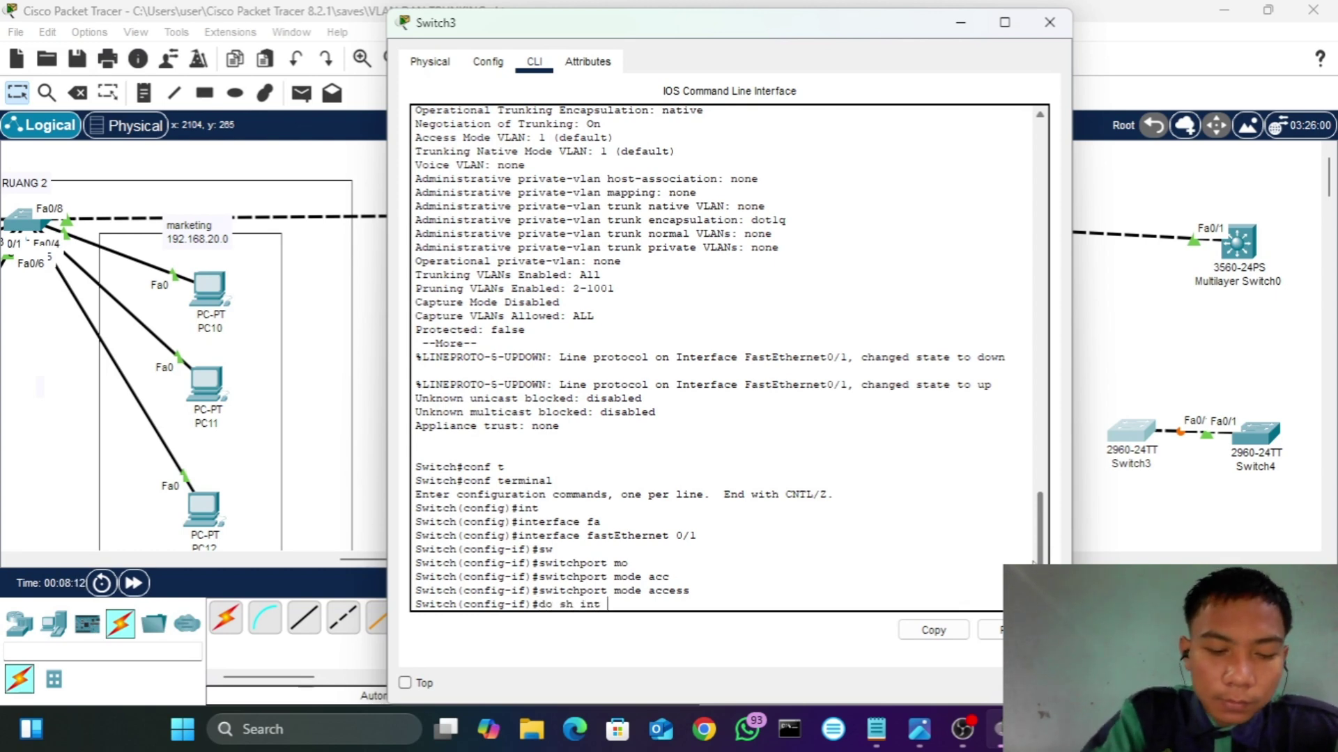
type("fa0/1")
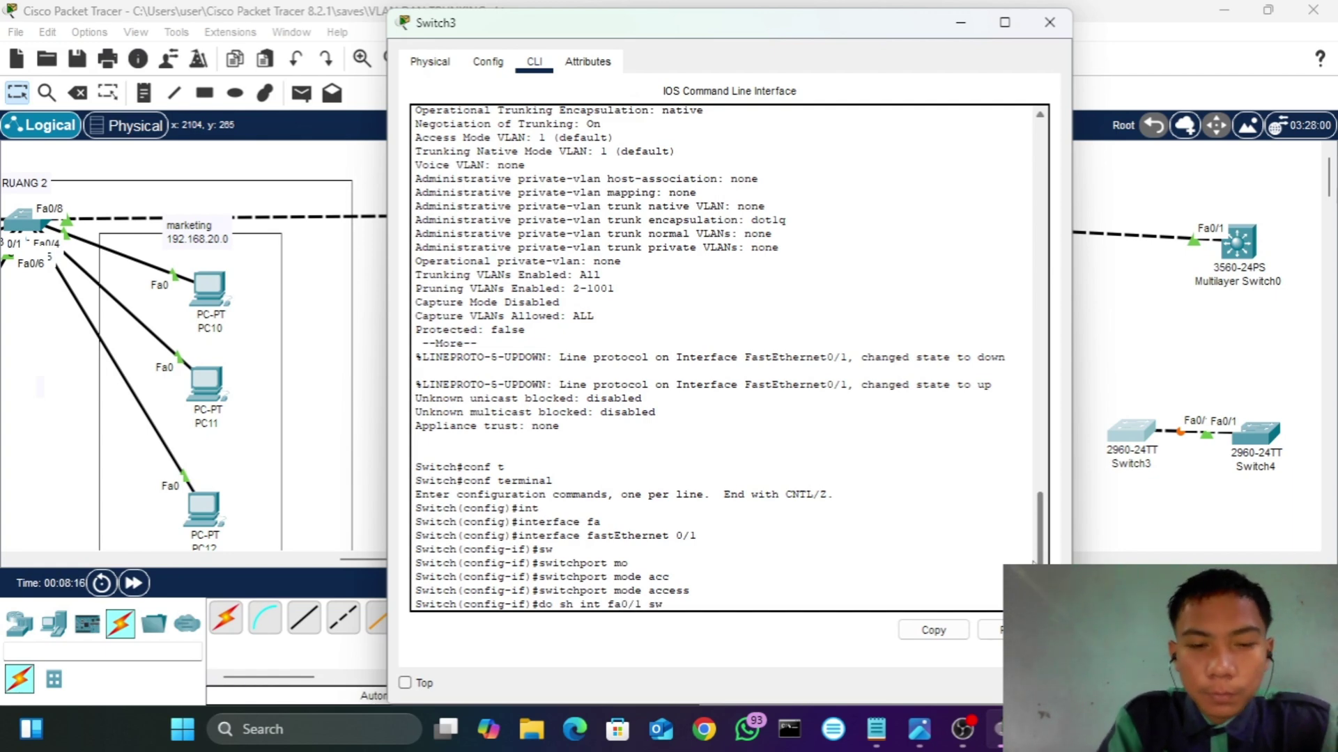
type(" sw")
key("Return")
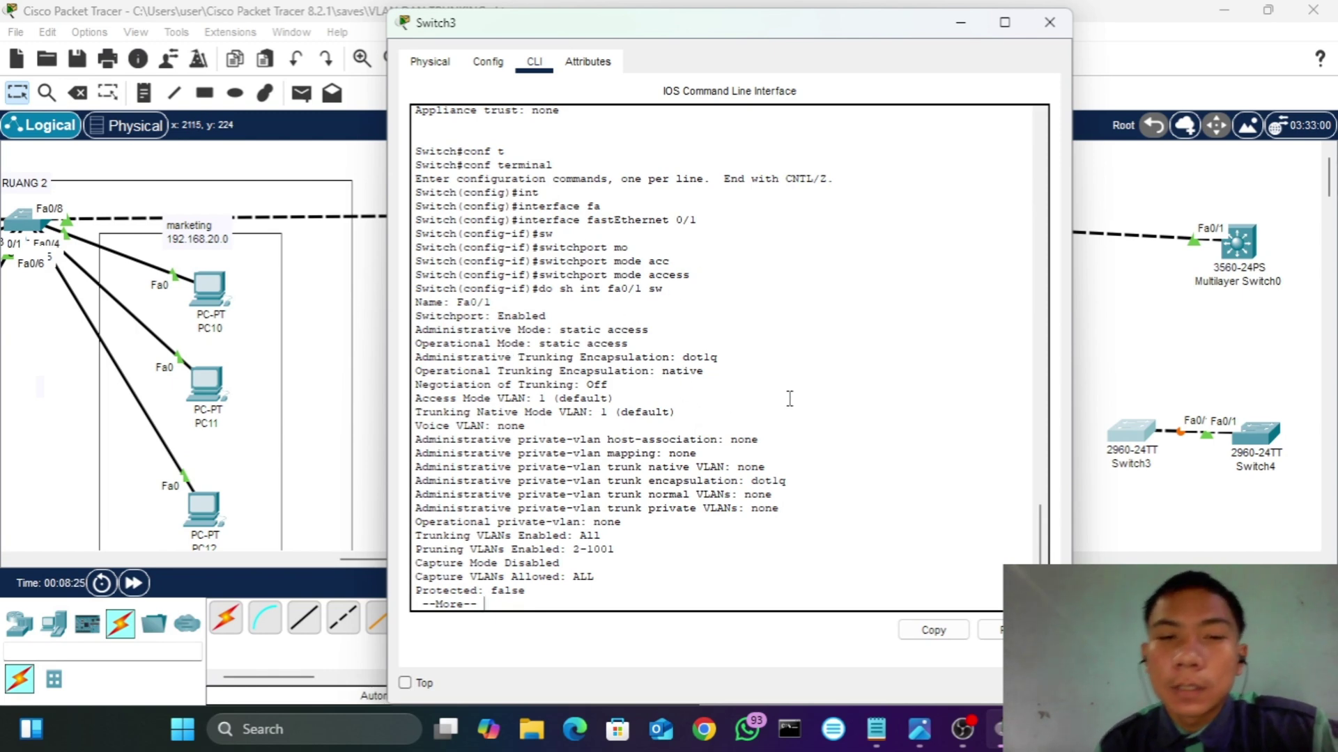
left_click(1050, 22)
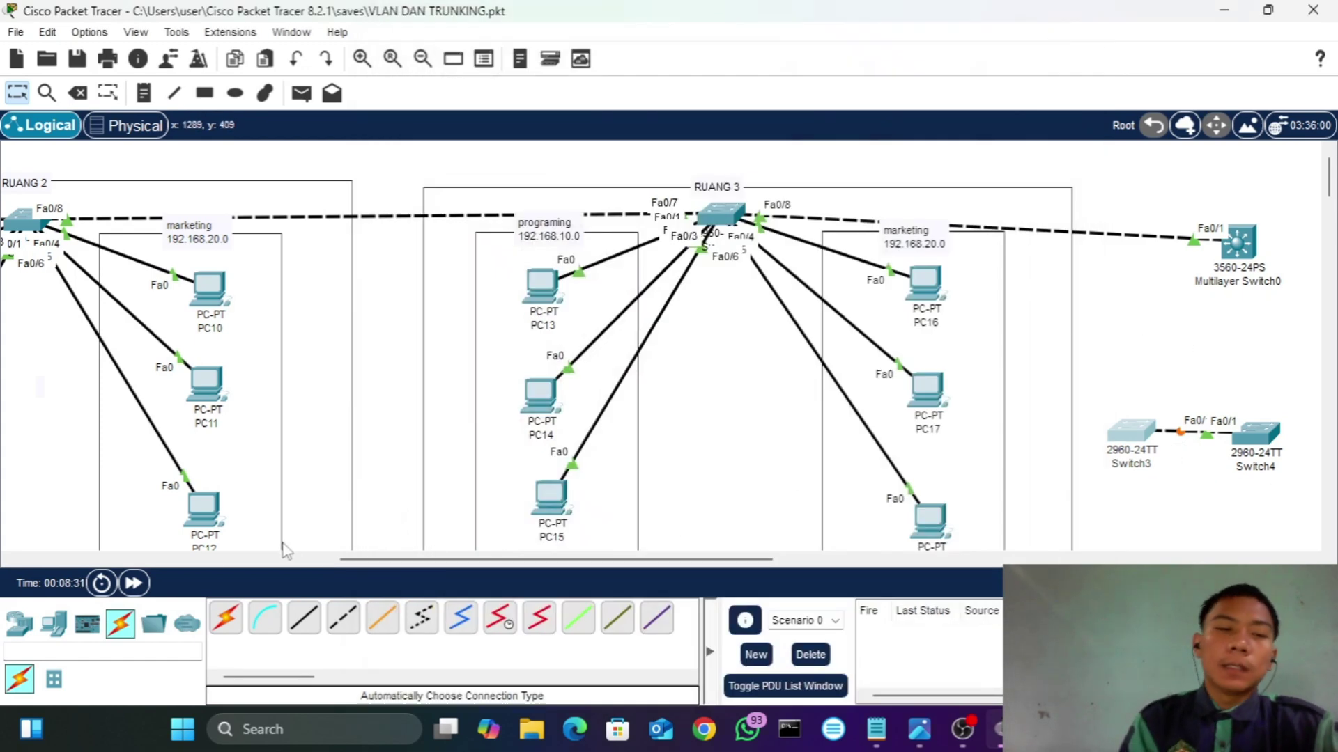
- Fast-forward the network time, and switch to Simulation mode with the Add Simple PDU tool active
left_click(135, 583)
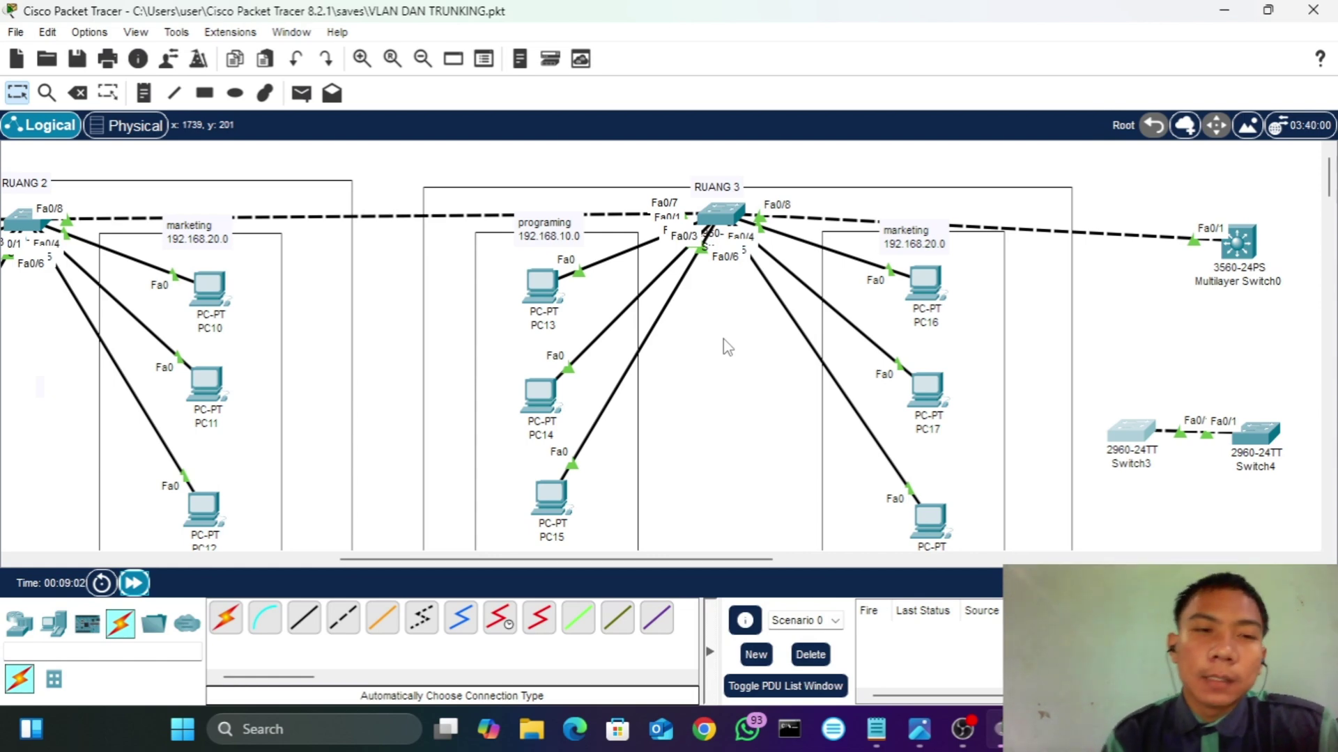
left_click(297, 99)
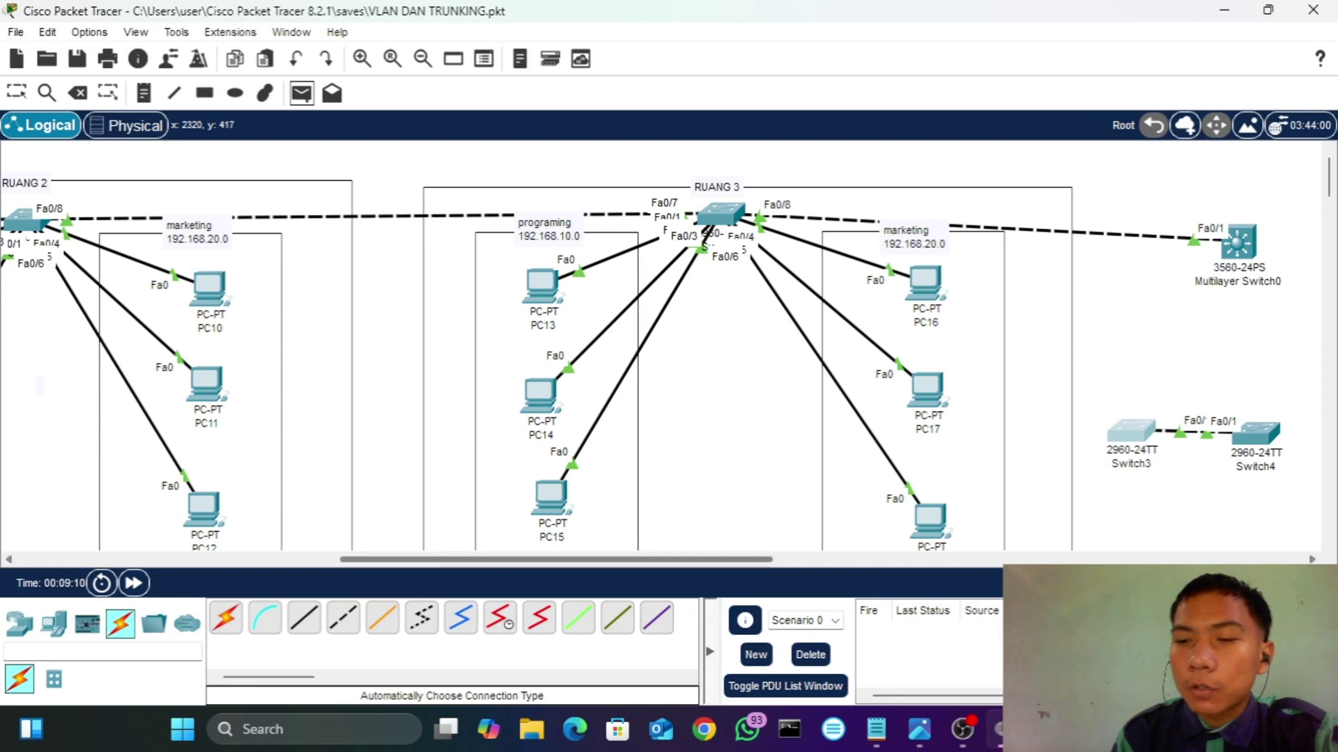
key("shift+s")
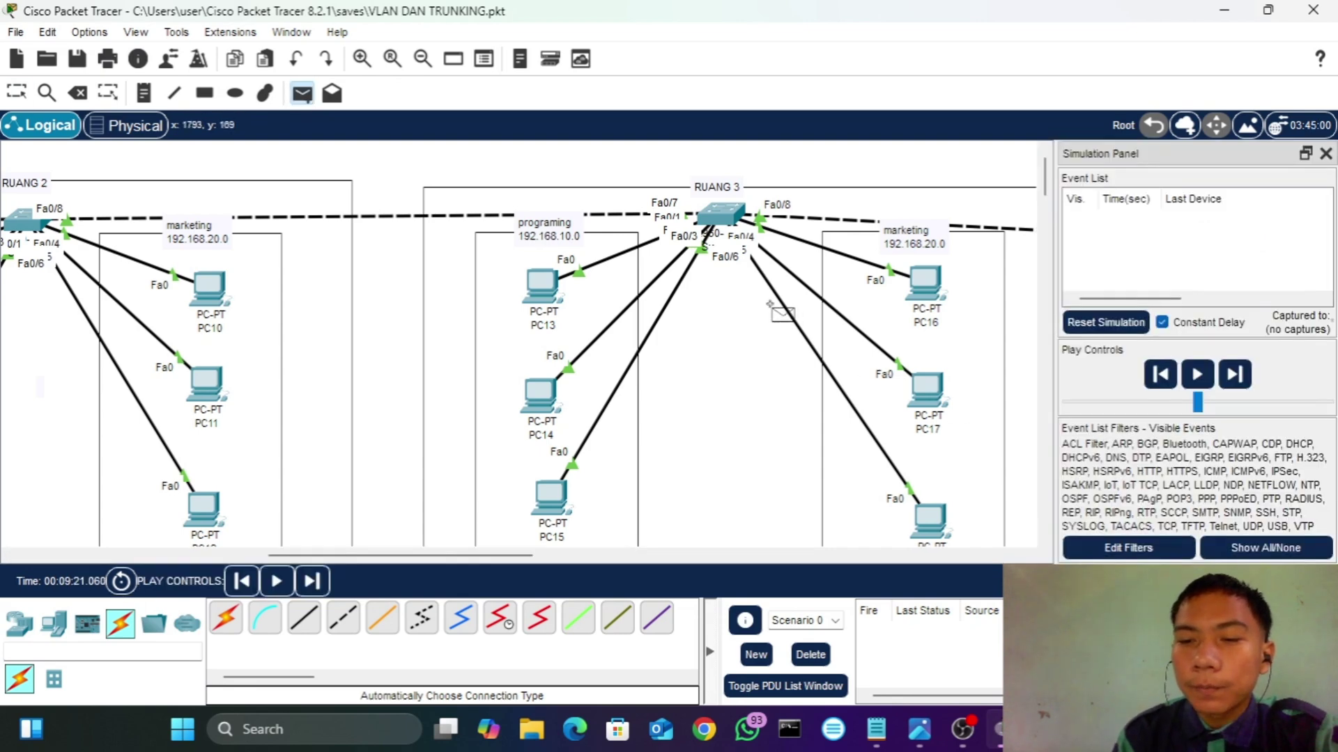
- Switch to OBS, shrink the Video Capture Device overlay toward its lower-right corner in the preview, and return to Cisco Packet Tracer
left_click(964, 730)
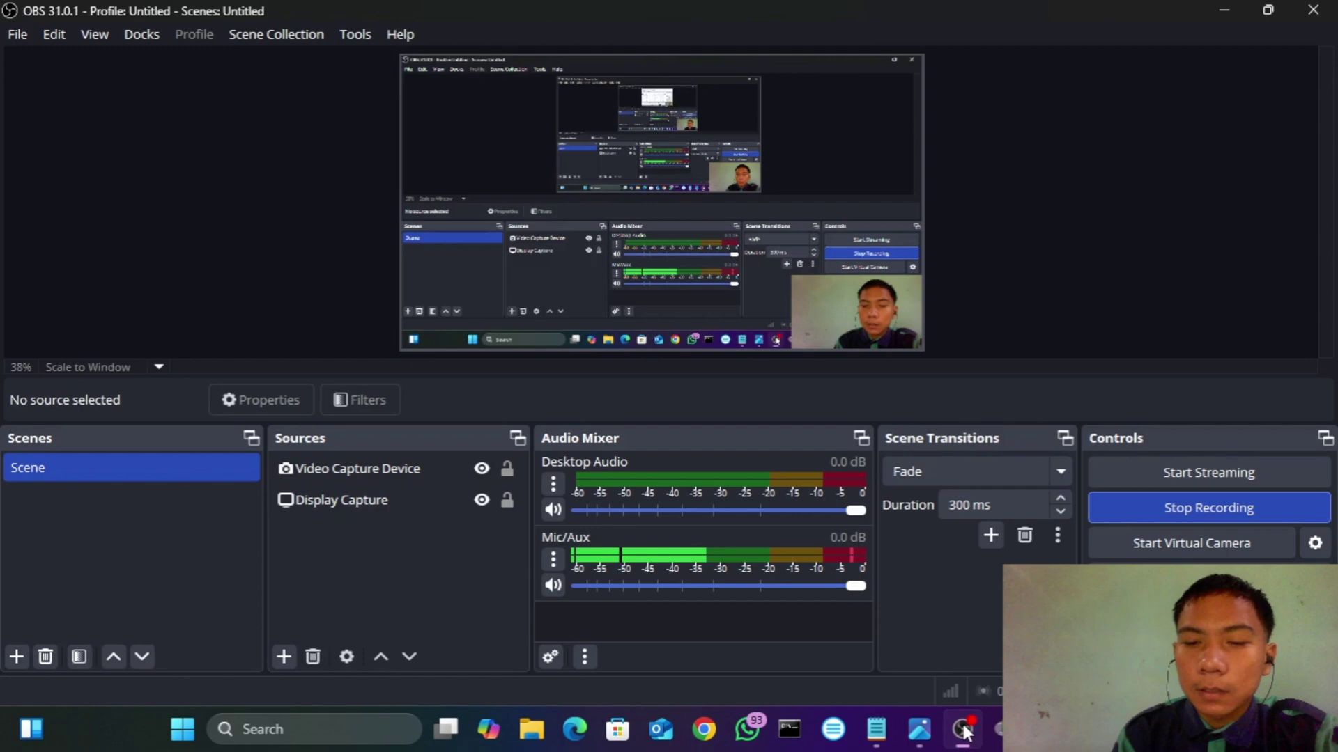
left_click(804, 291)
left_click_drag(793, 276, 846, 333)
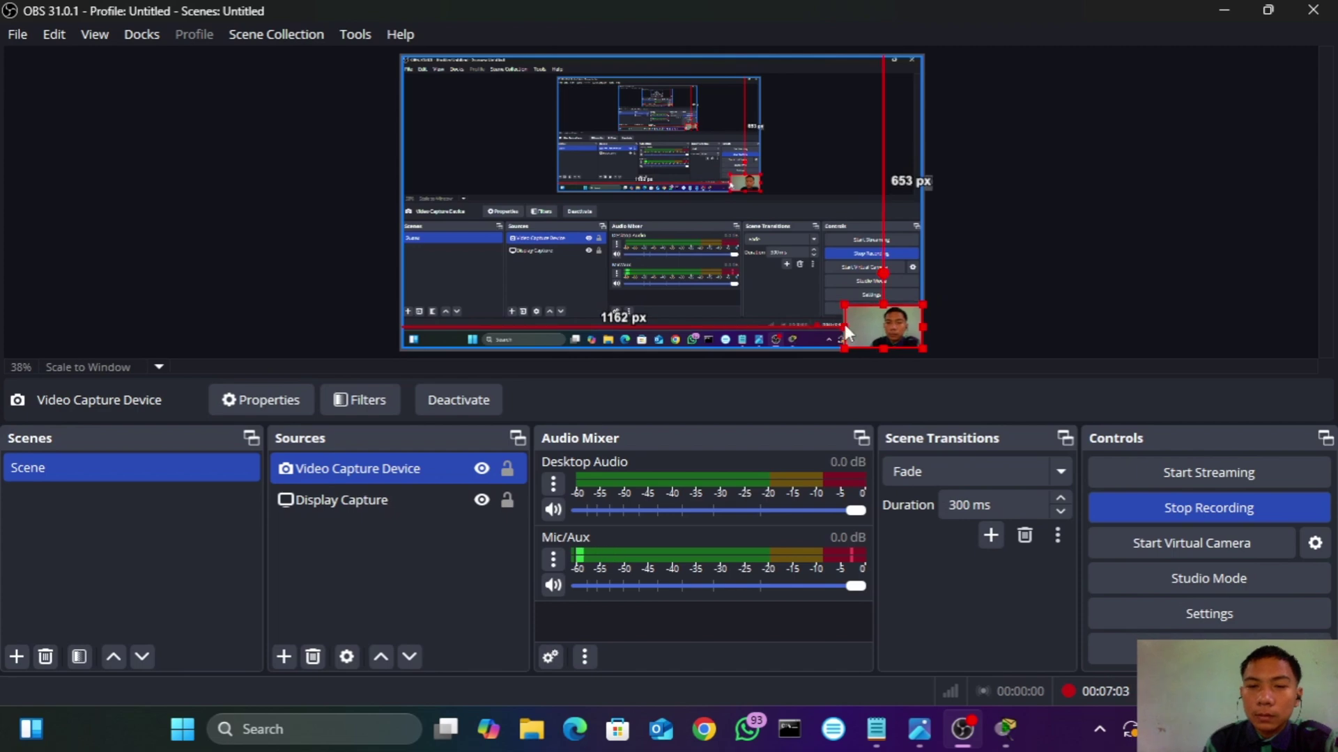
mouse_move(1024, 726)
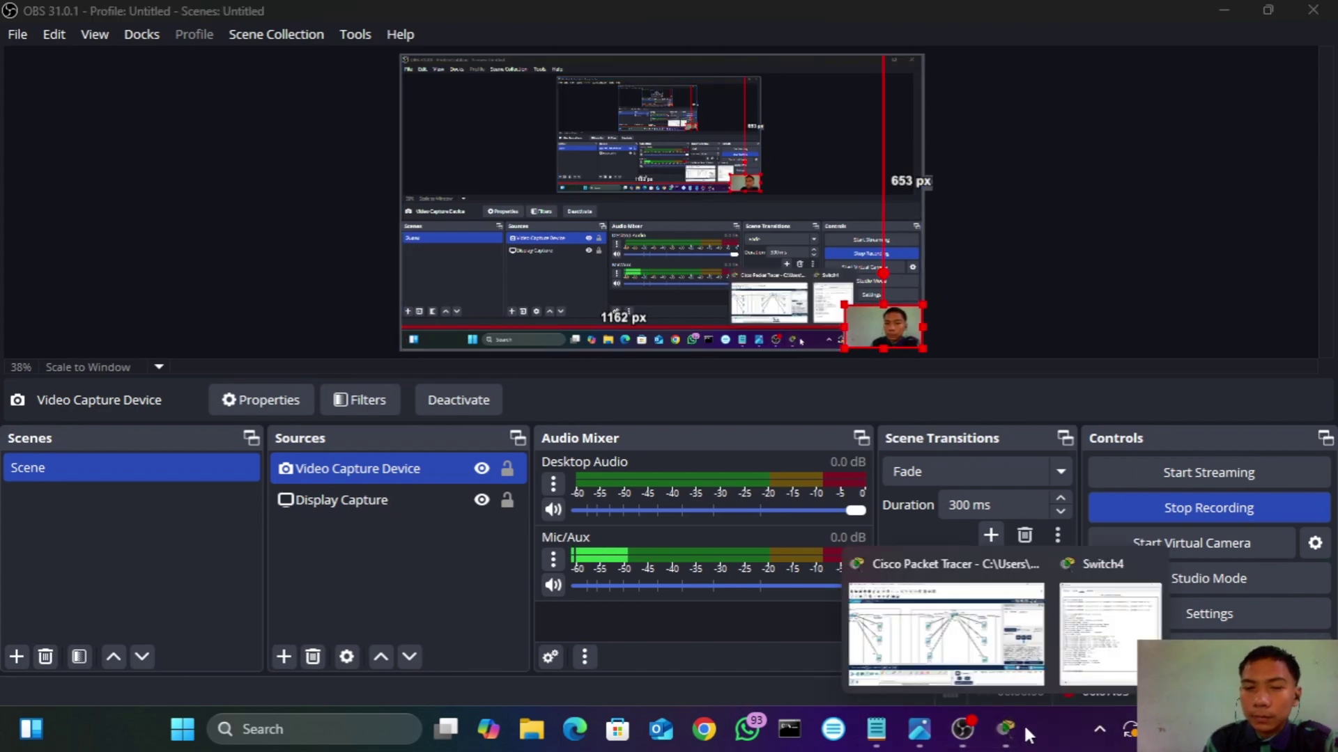
left_click(897, 600)
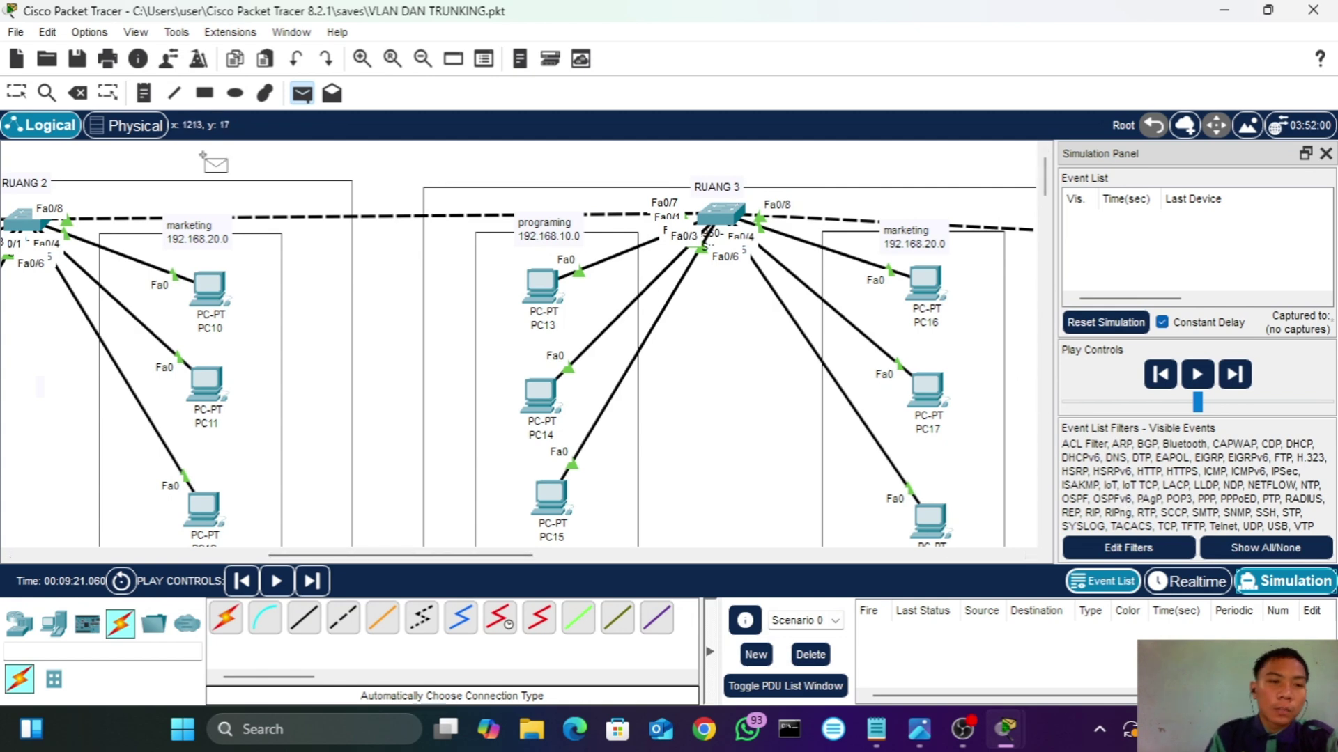
- Add a simple PDU from PC10 to PC16 and advance the simulation by two capture steps
left_click(209, 286)
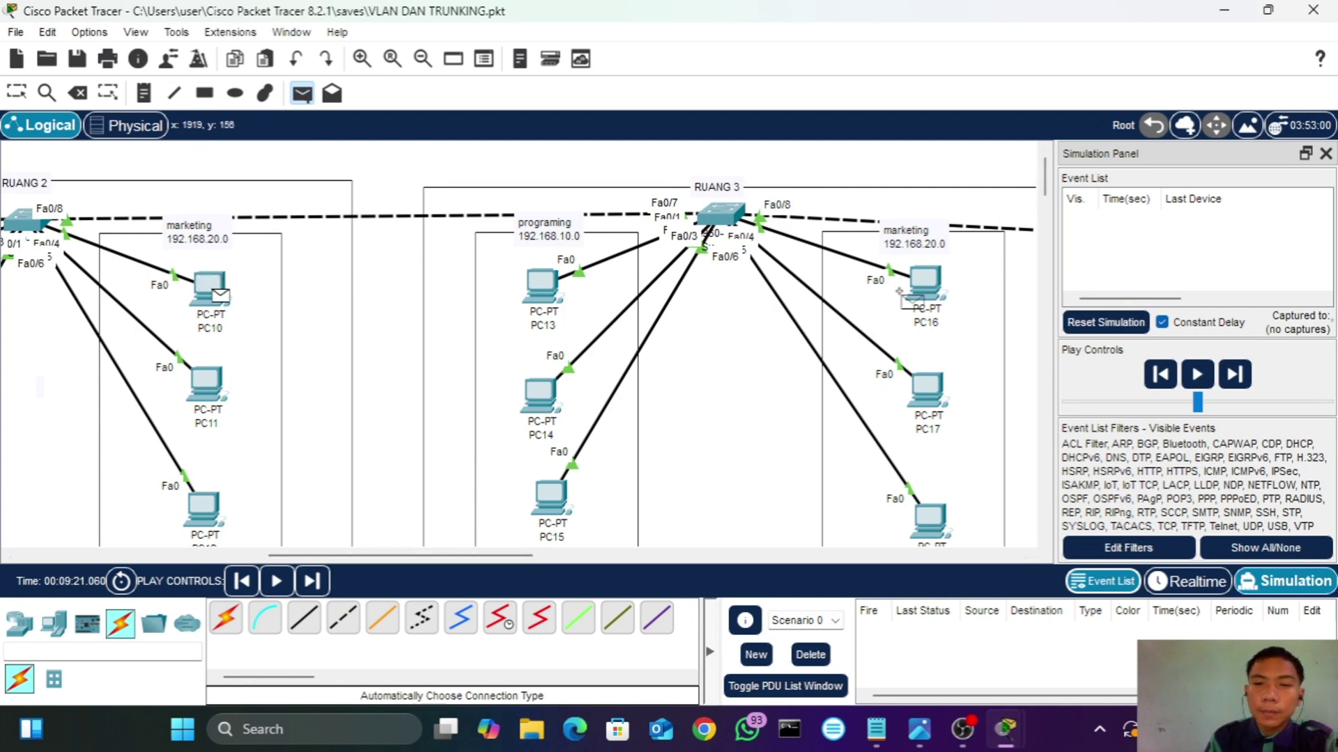
left_click(924, 284)
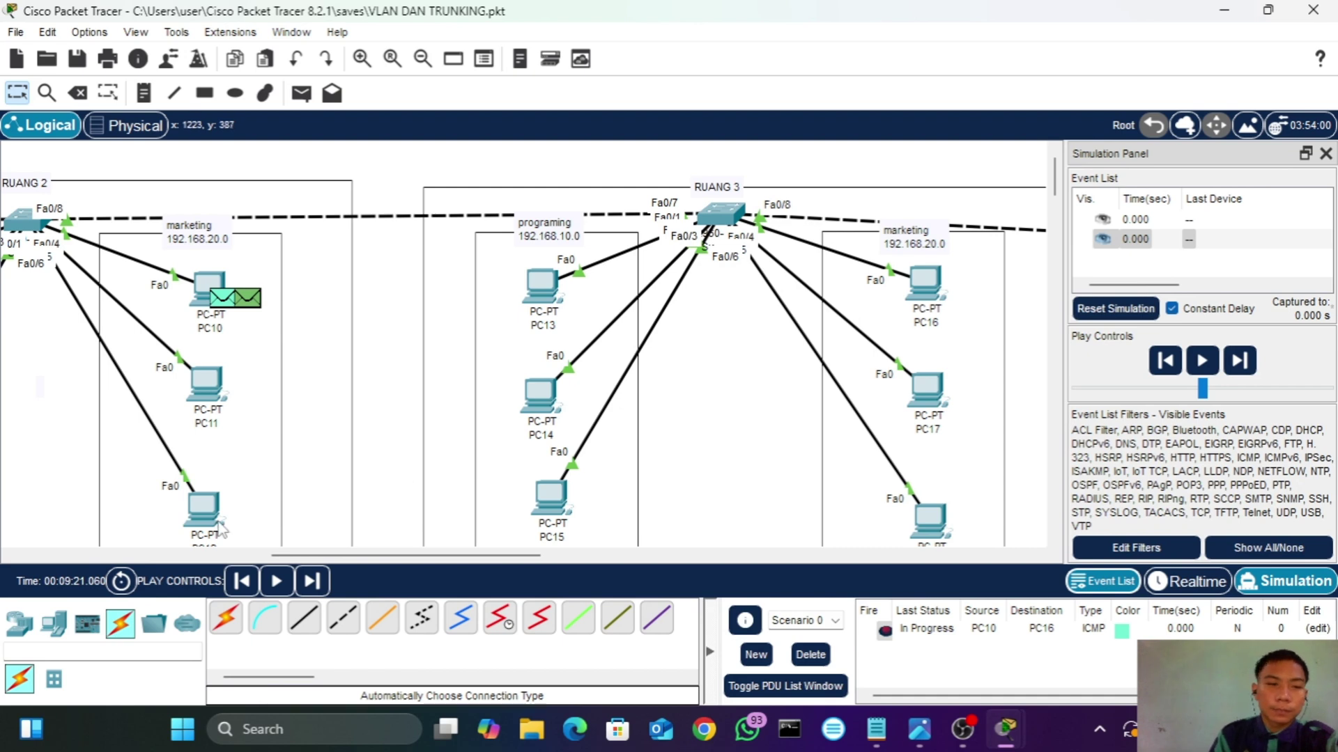
left_click(312, 581)
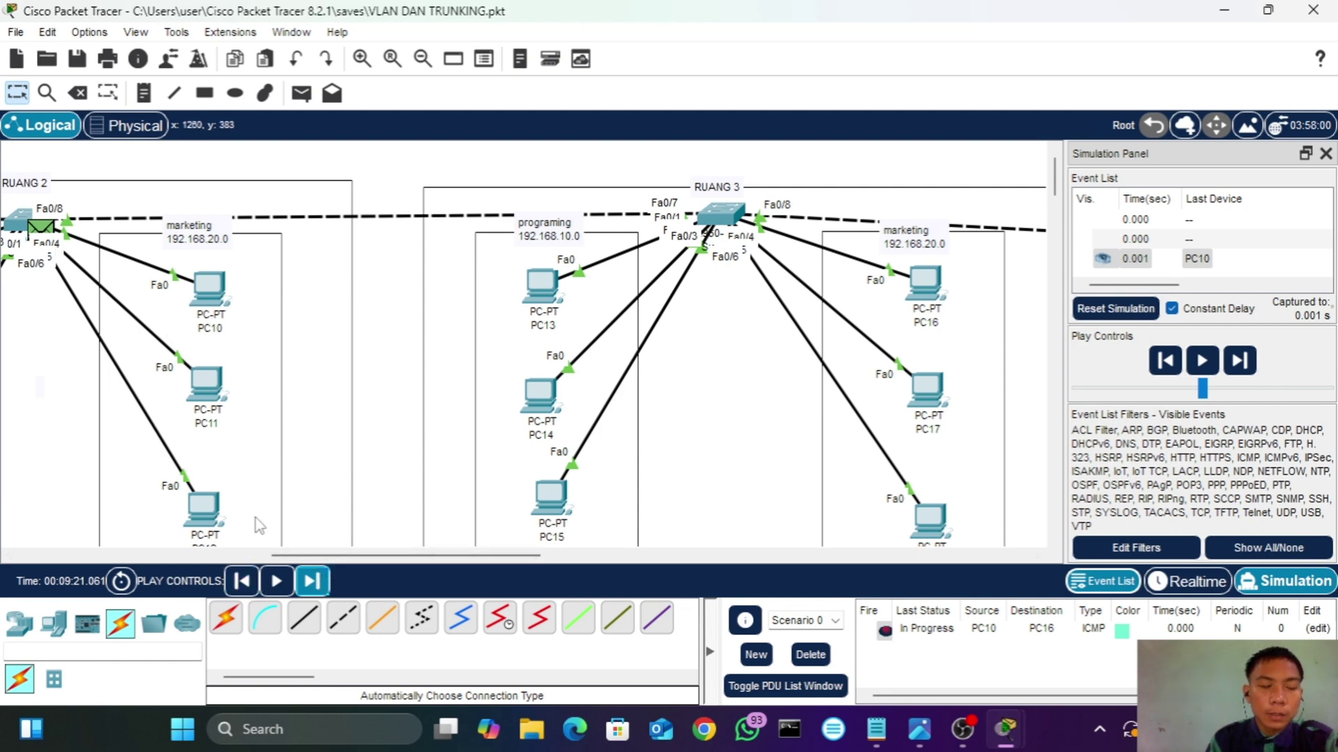
left_click(312, 581)
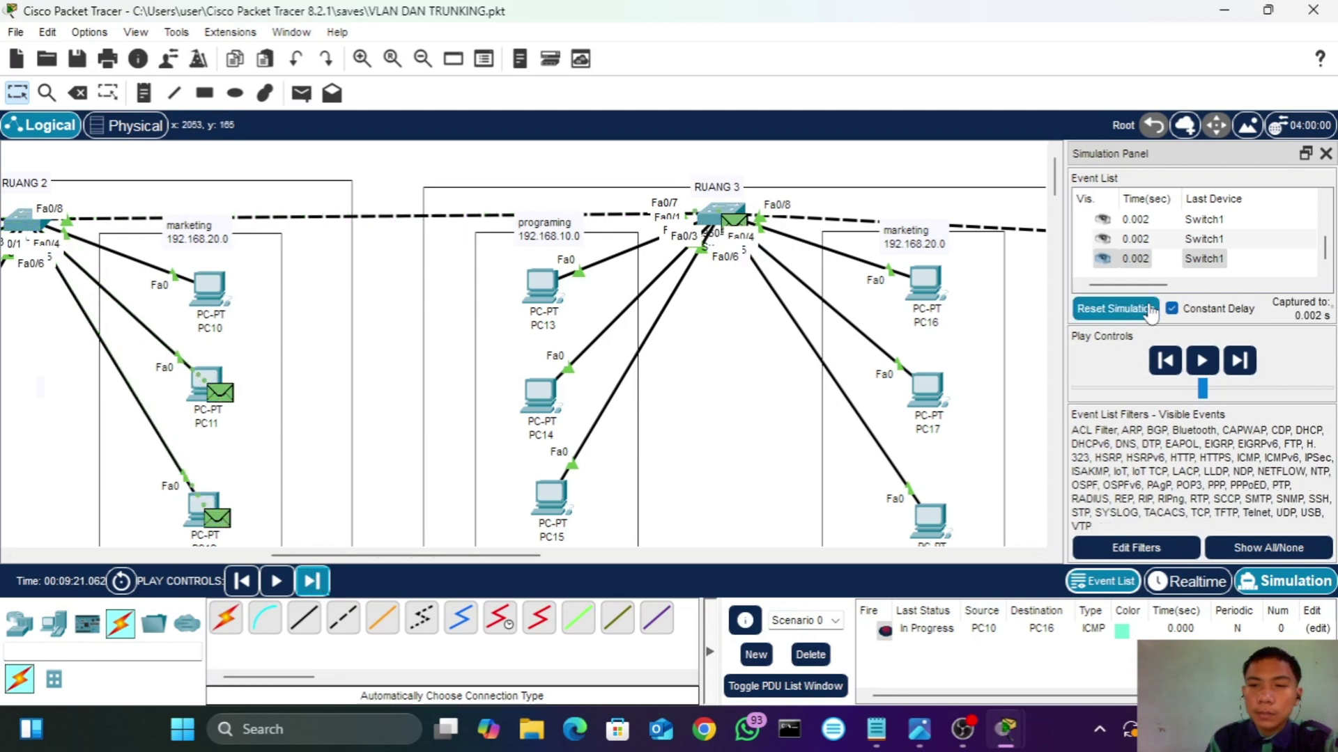
- Open the ARP event captured at Switch2 and examine its inbound Layer 2 Dot1q header details
left_click_drag(1131, 291, 1288, 313)
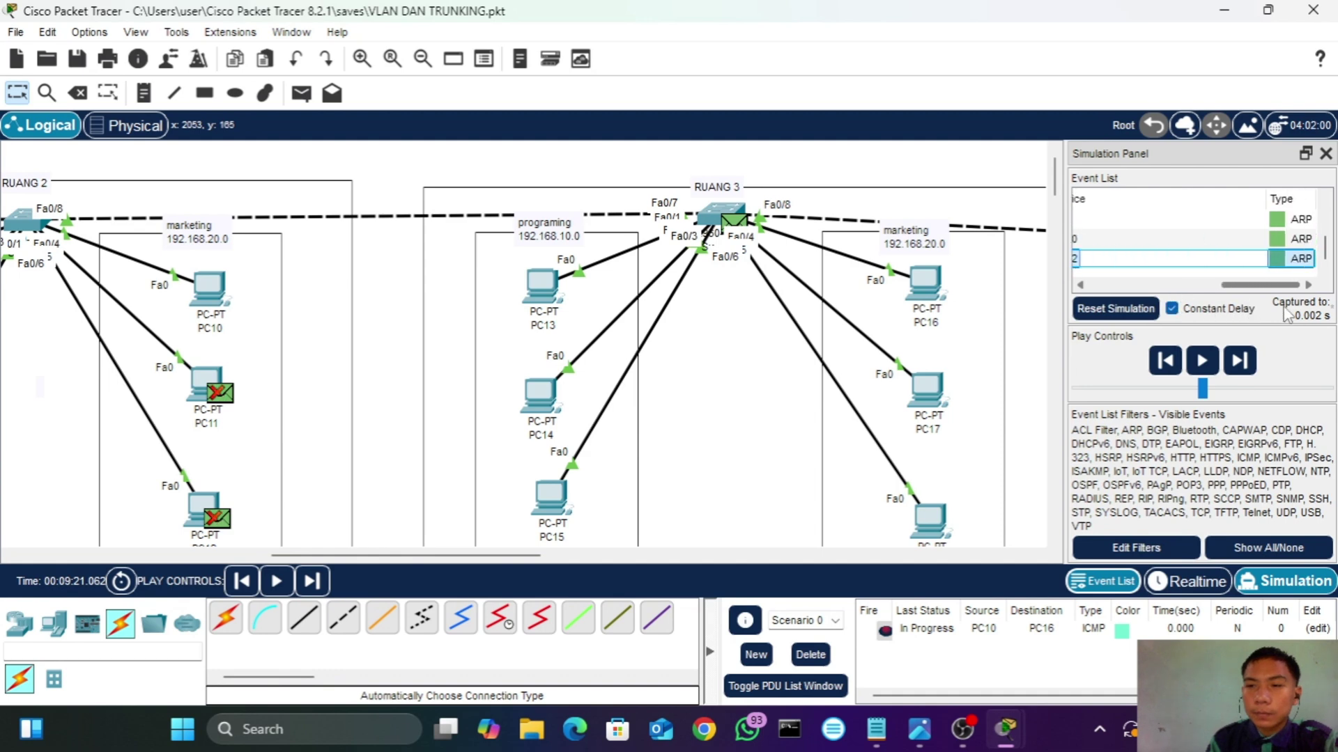
left_click(1275, 259)
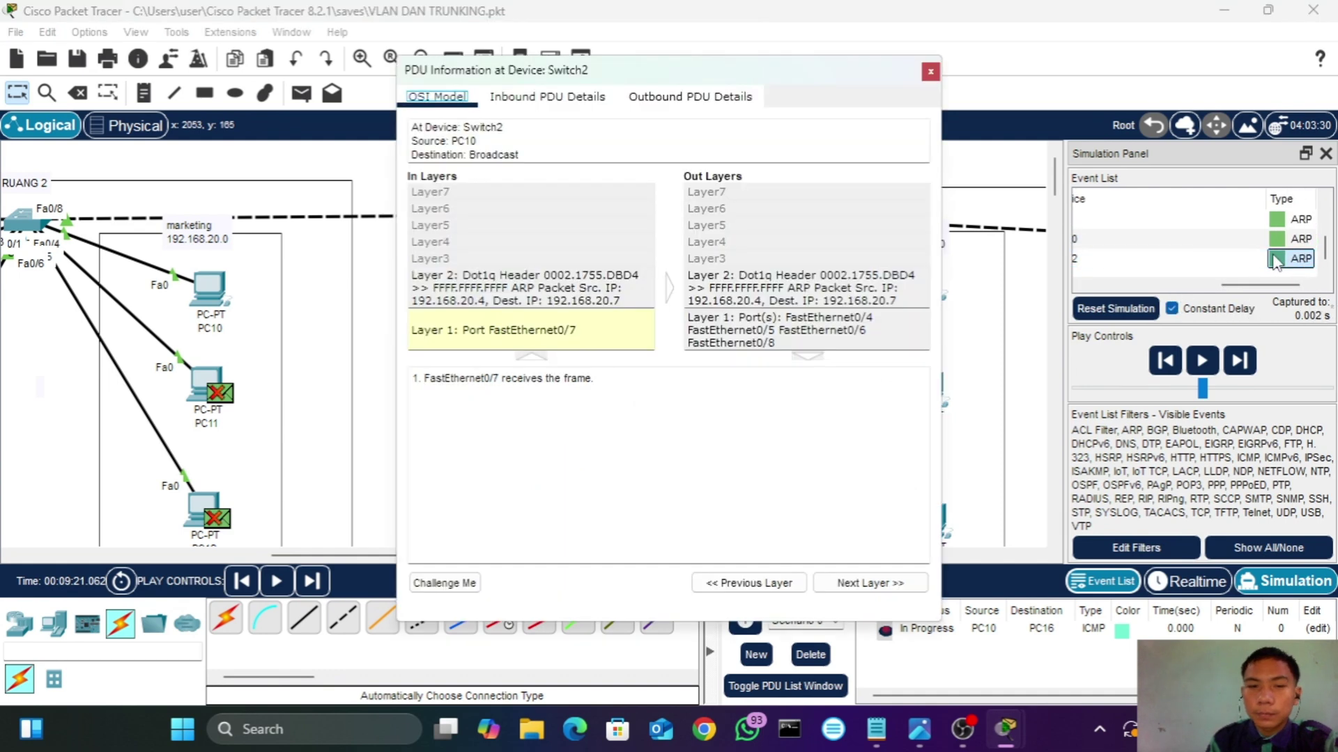
left_click(471, 278)
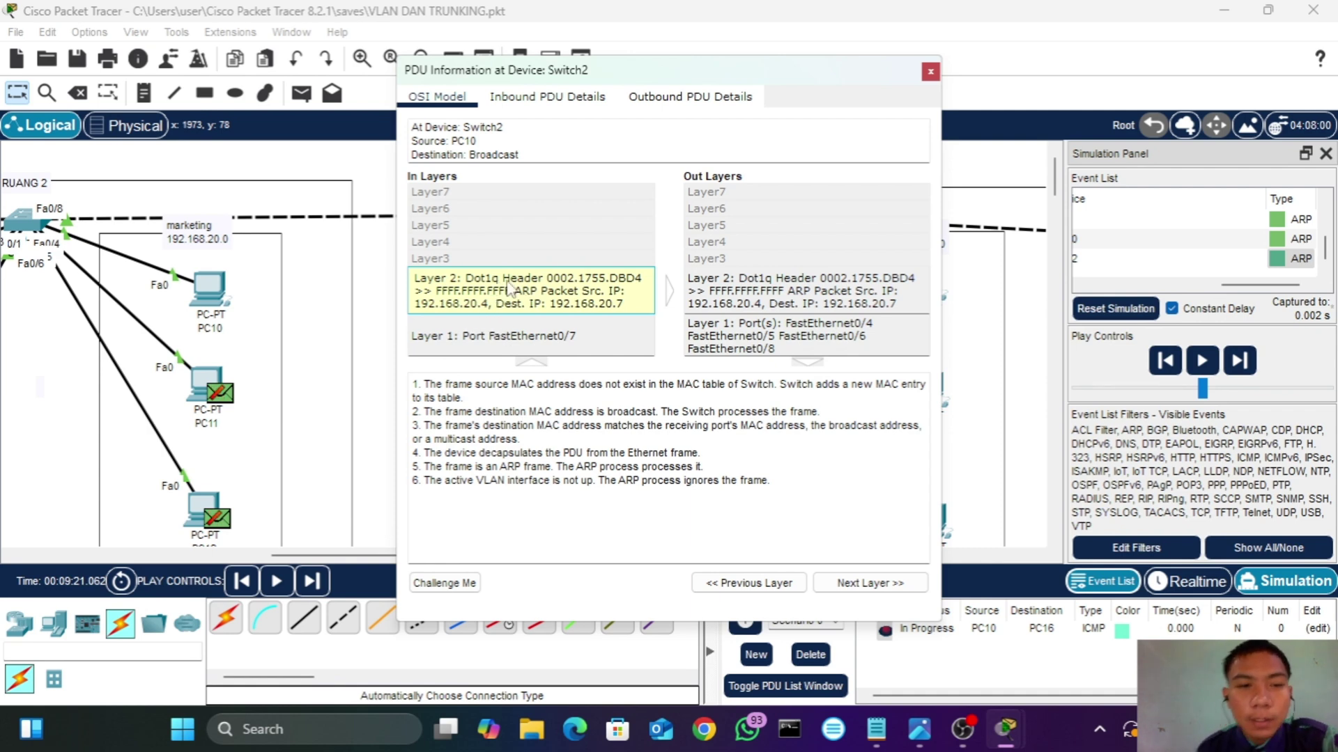
- Review the Tagged and Untagged notes in Notepad, then return to Cisco Packet Tracer and close Switch2's PDU information
left_click(876, 738)
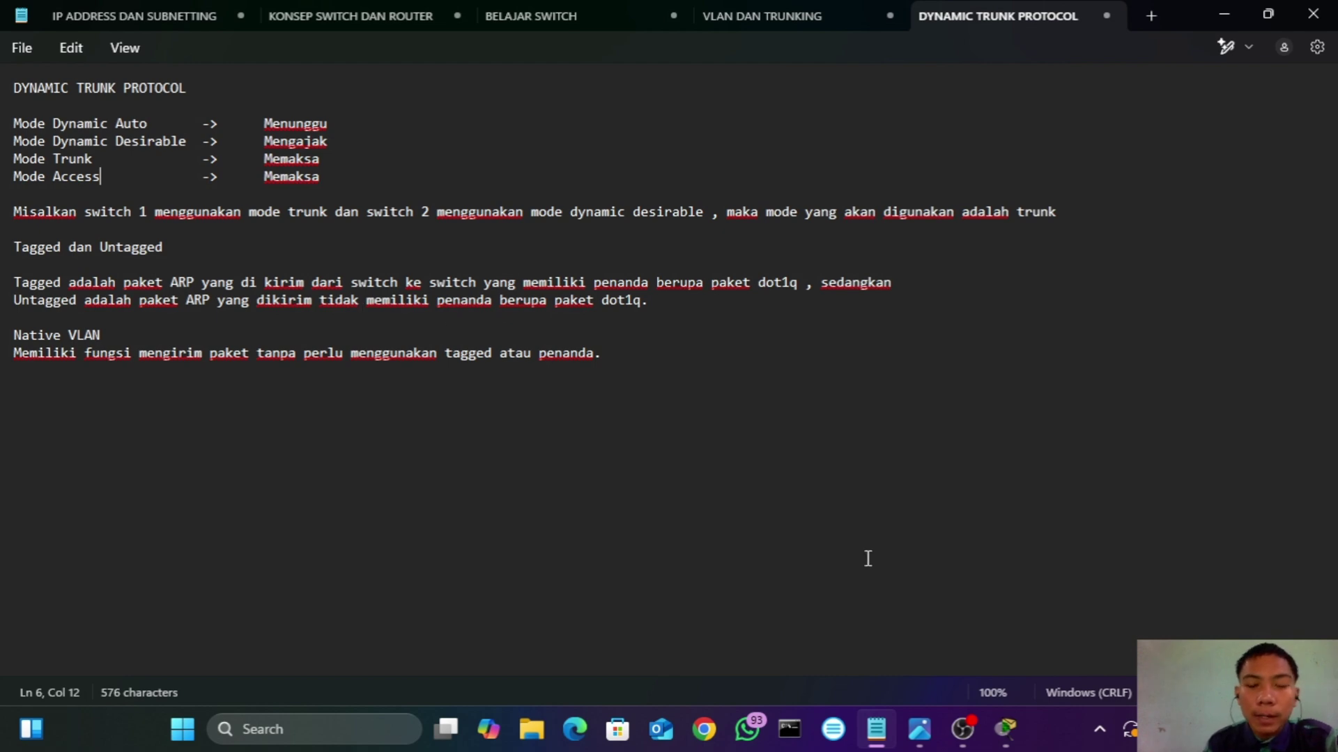
left_click(1005, 737)
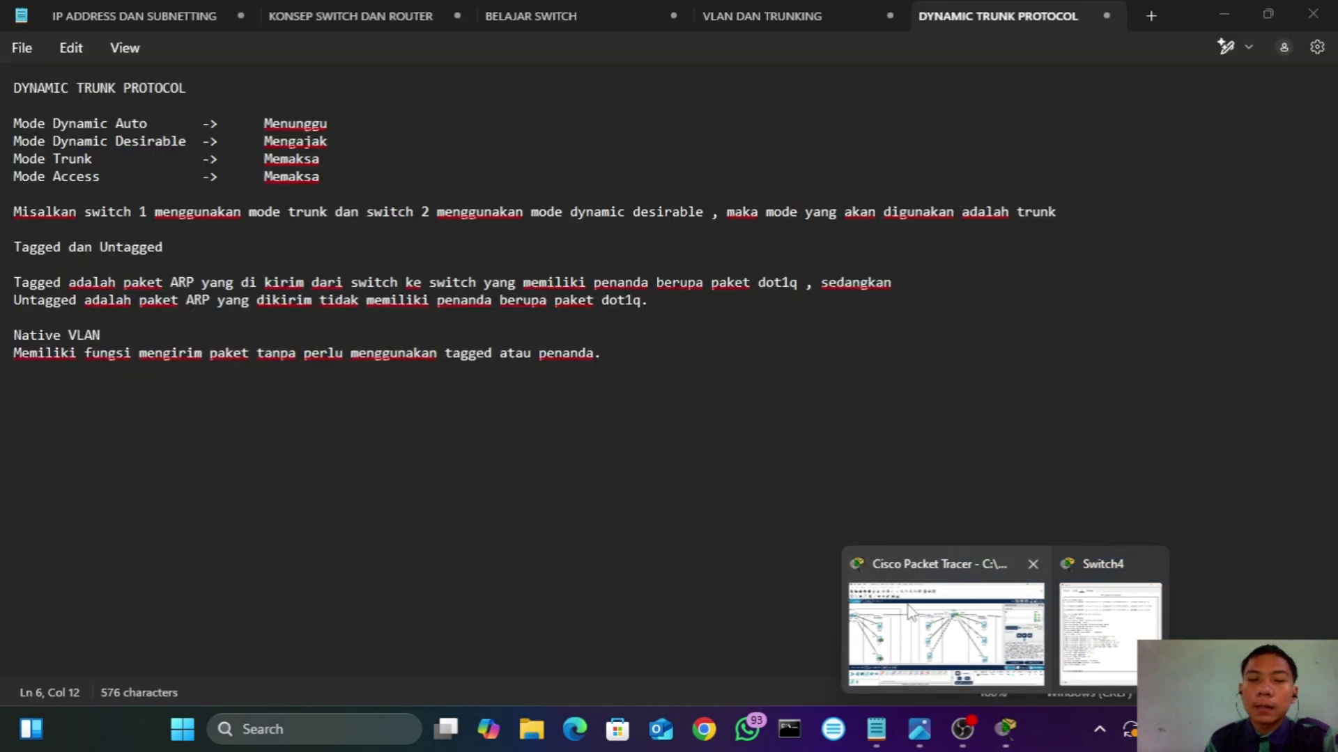
left_click(912, 613)
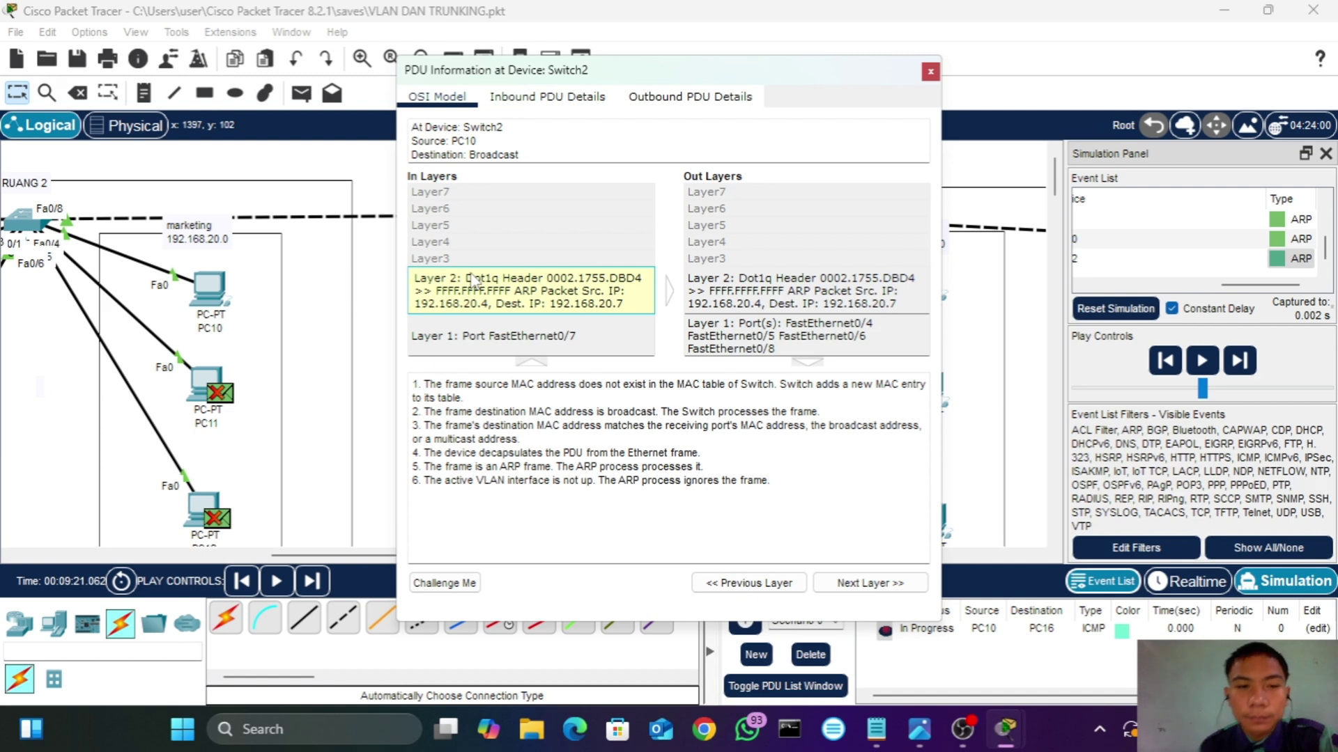
left_click(930, 72)
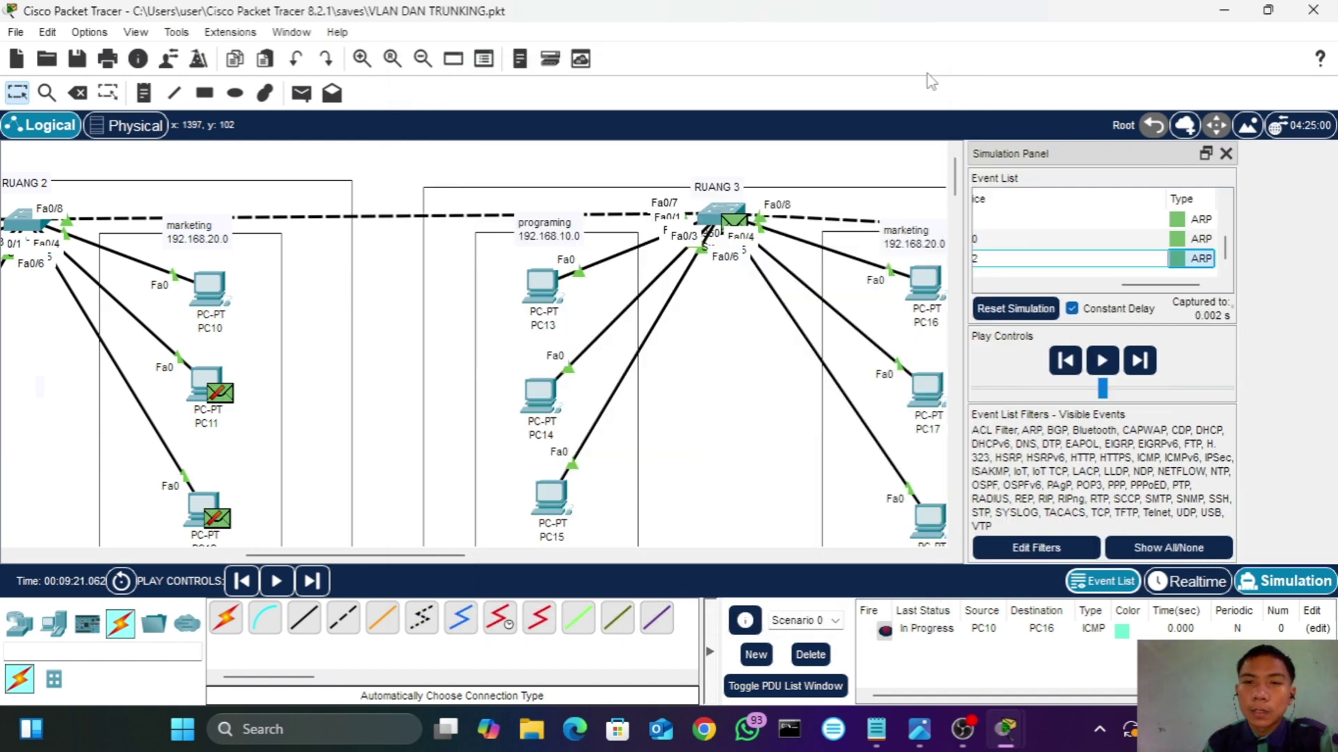
- Advance the simulation by five capture steps to follow the ARP exchange and send the ICMP packet from PC10 to Switch1
left_click(312, 581)
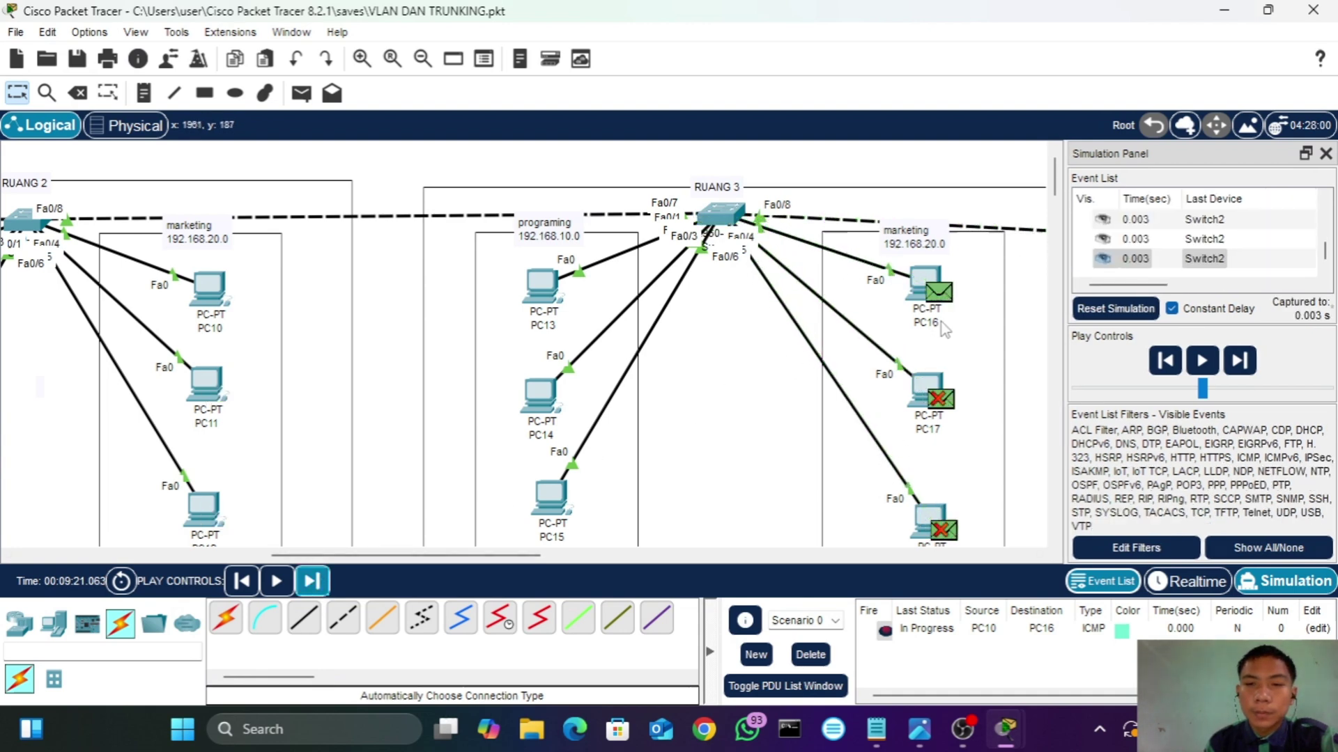
left_click(309, 583)
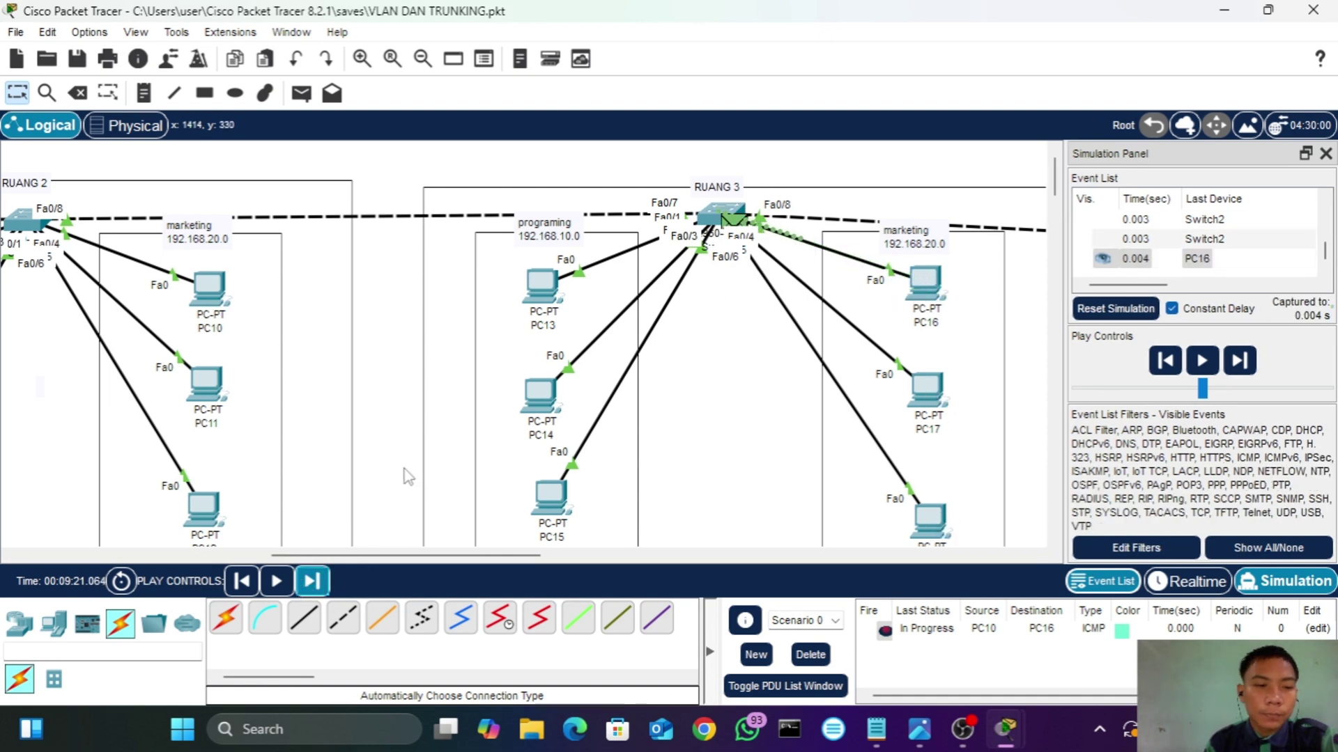
left_click(312, 582)
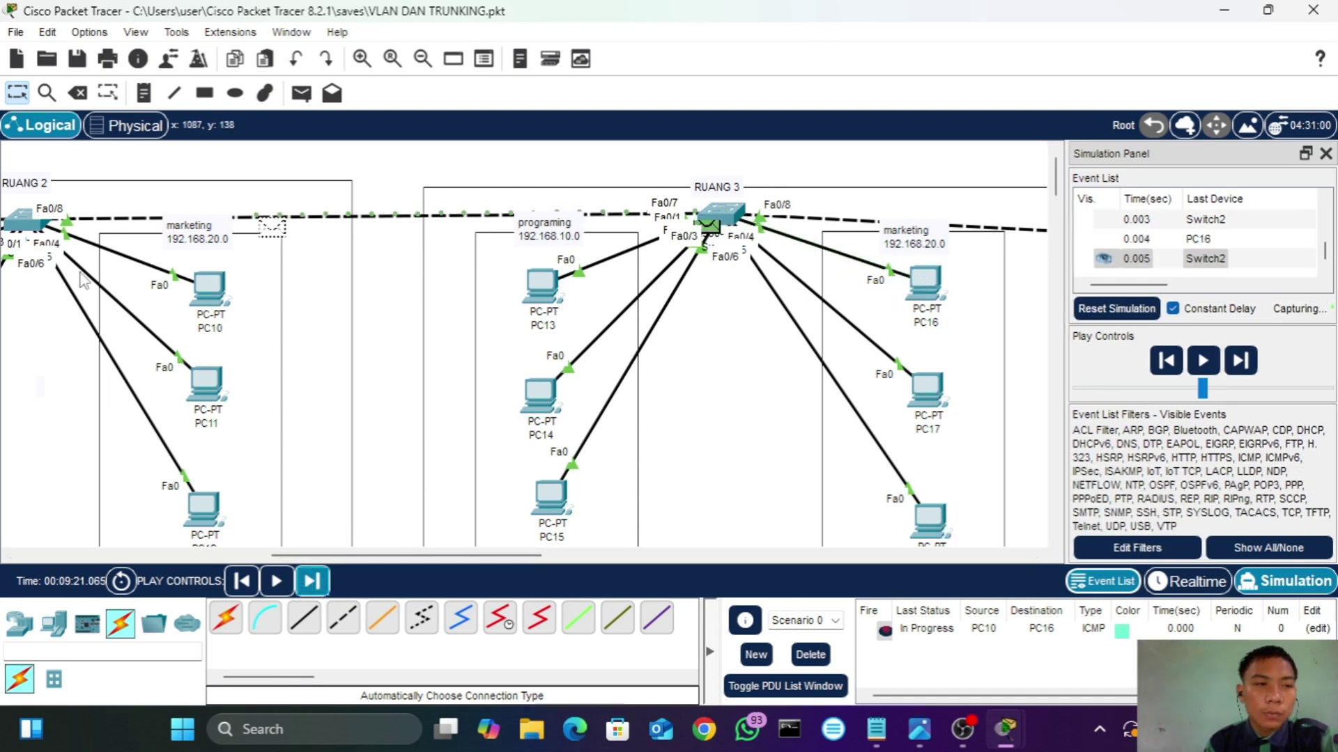
left_click(312, 582)
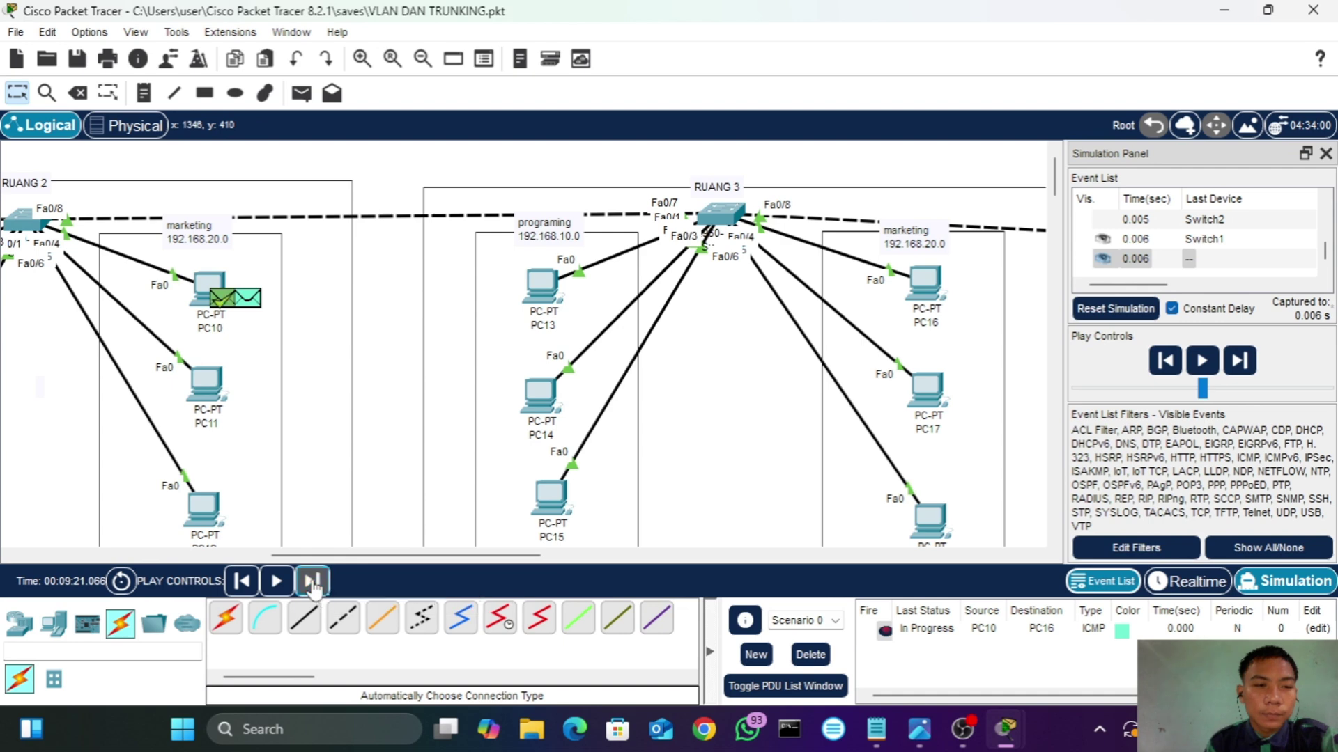
left_click(312, 583)
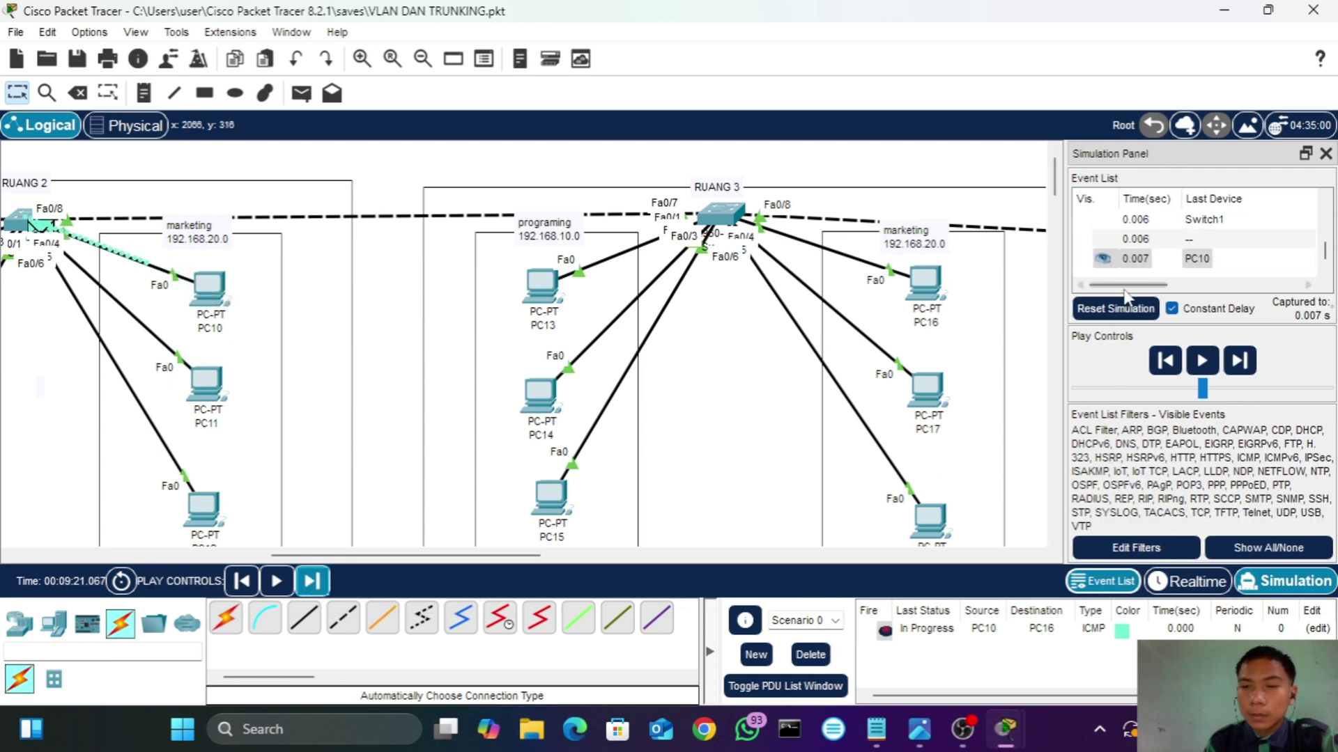
- Open the ICMP event captured at Switch1, compare its inbound and outbound Layer 2 headers, and close the PDU information
left_click_drag(1118, 286, 1275, 282)
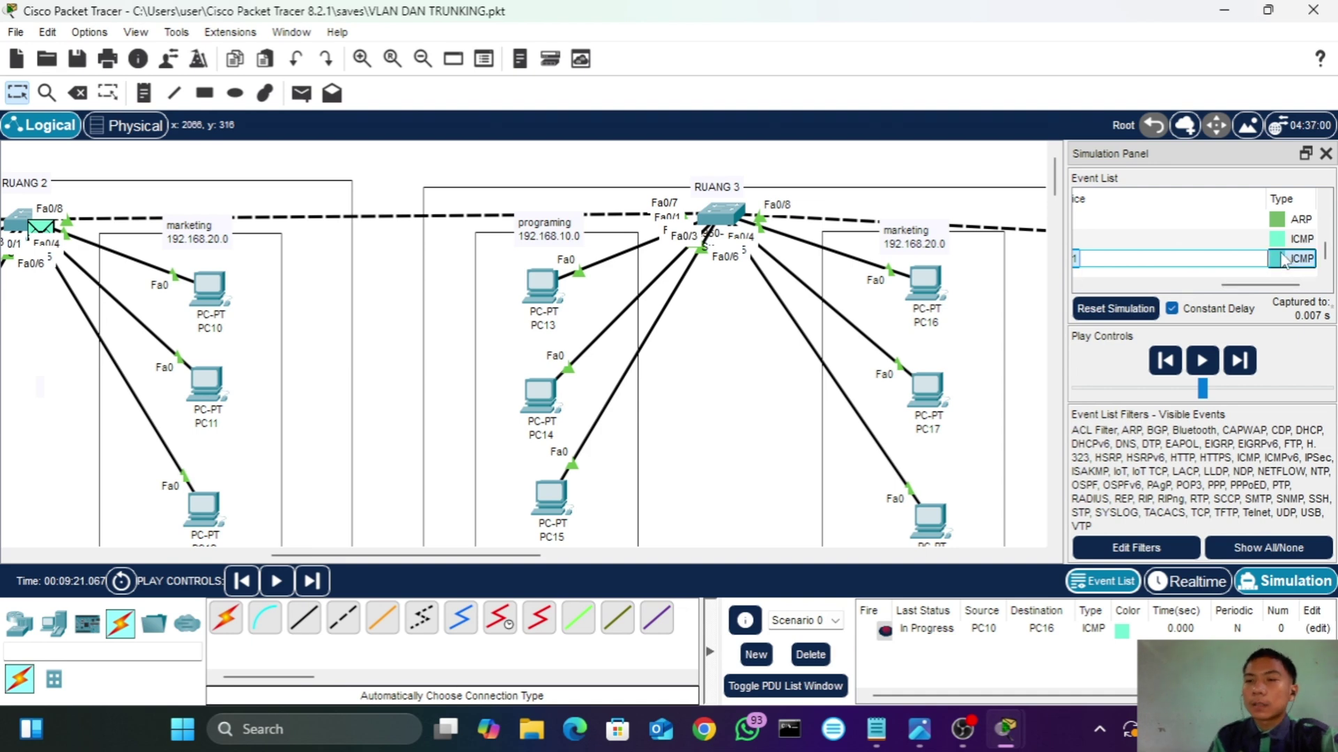
left_click(1284, 259)
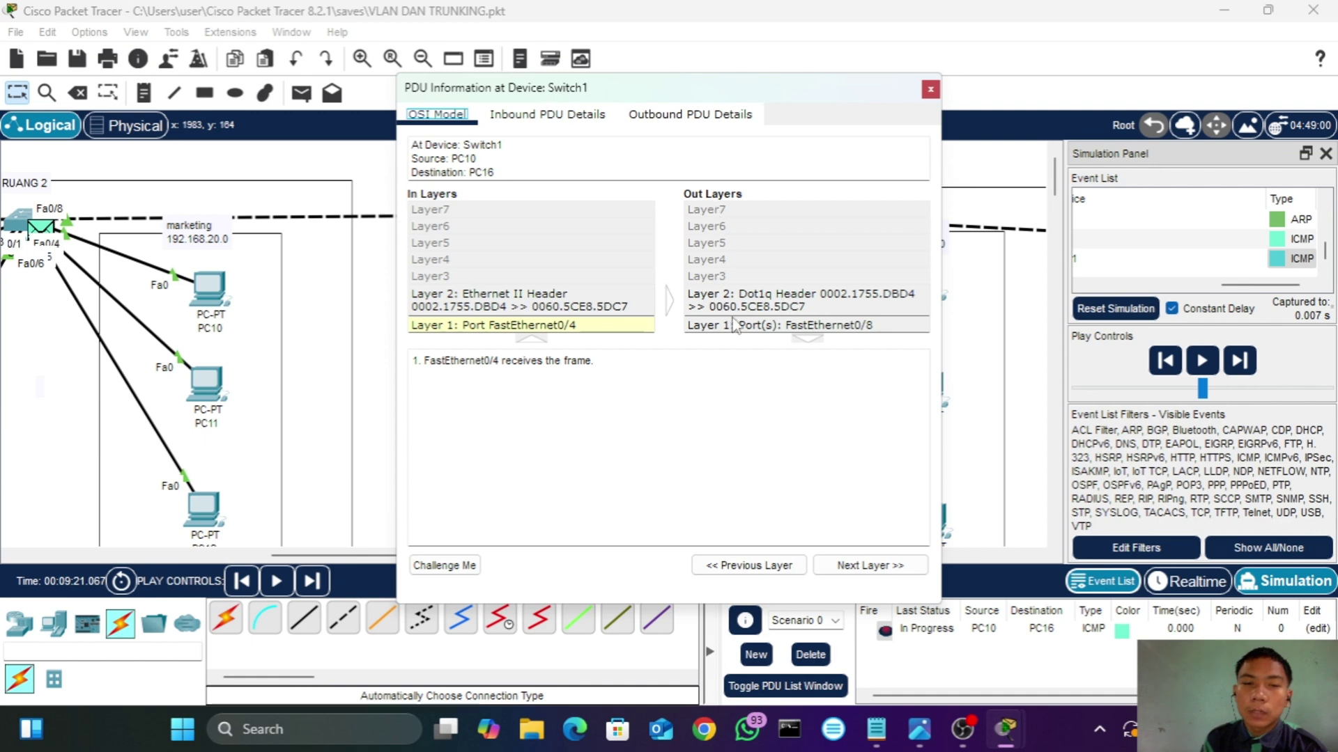
left_click(930, 91)
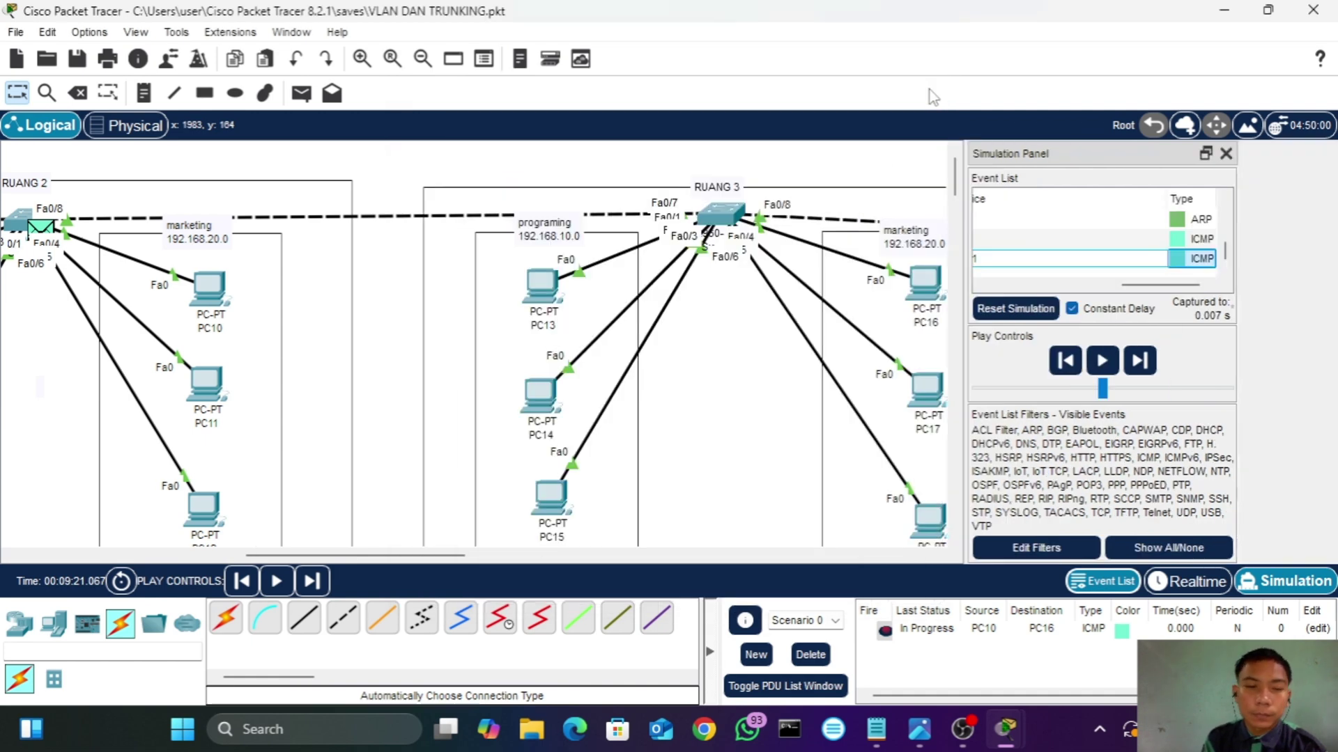
- Advance the simulation by five more capture steps to carry the ICMP packet to PC16 and its reply back to PC10
left_click(304, 588)
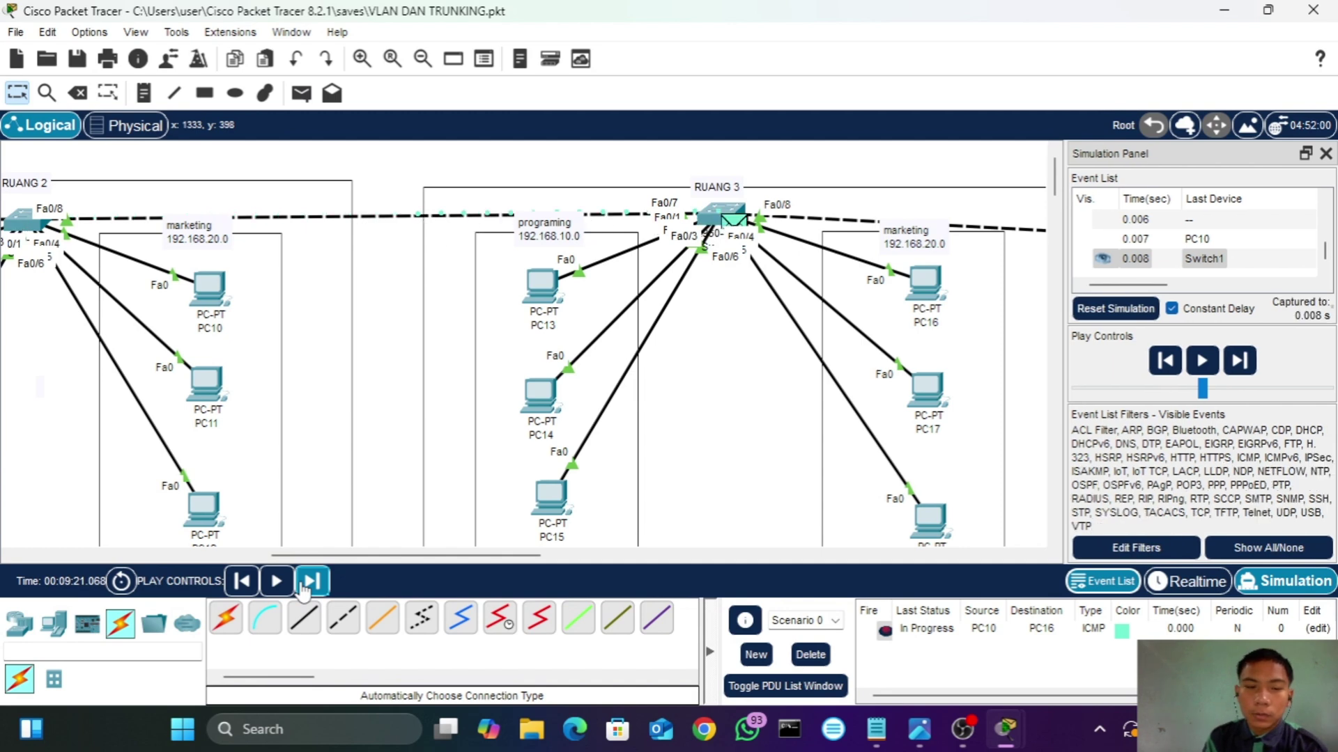
left_click(305, 587)
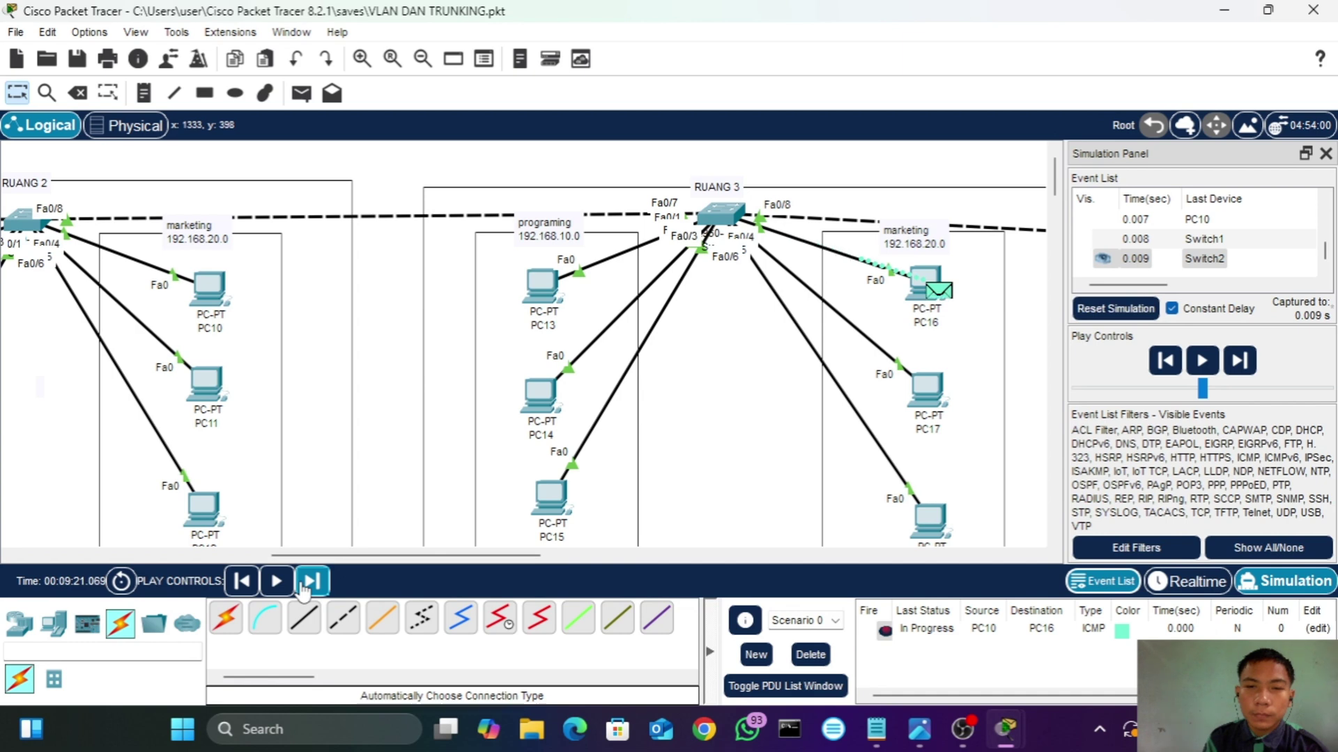
left_click(313, 585)
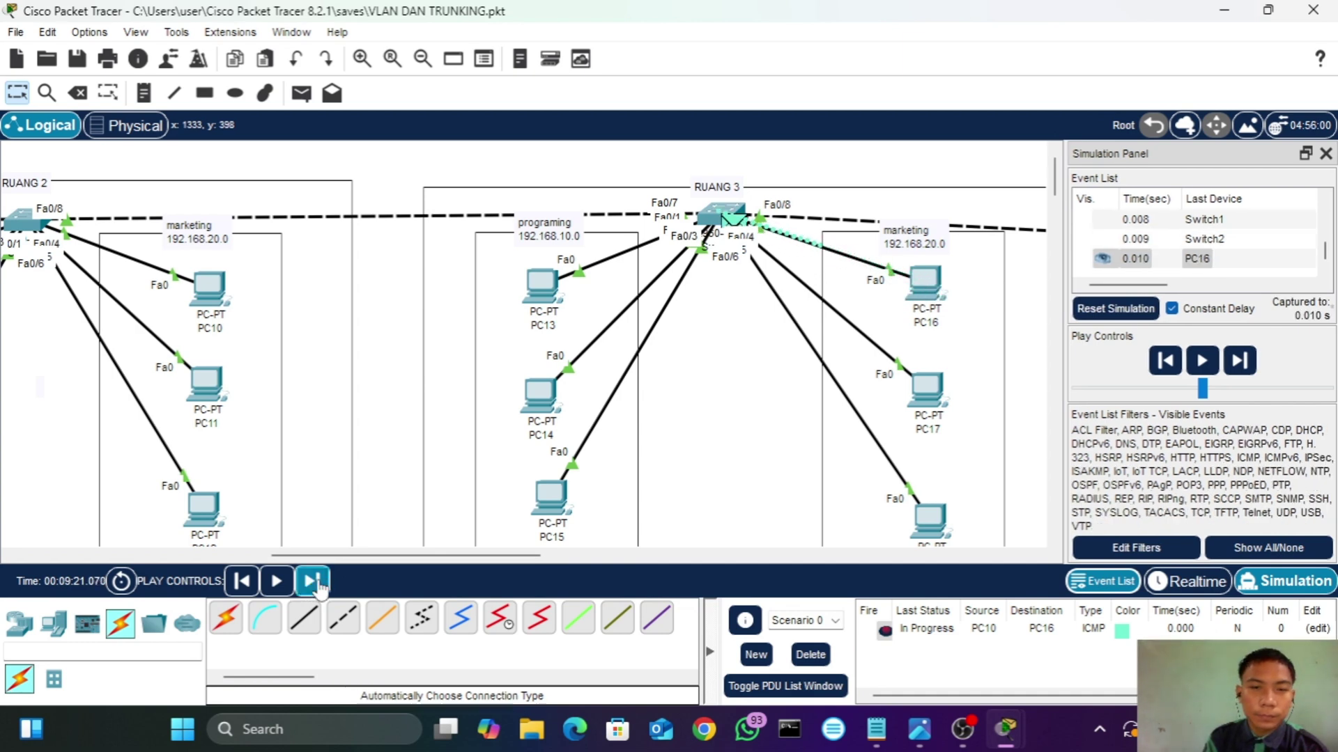
left_click(314, 584)
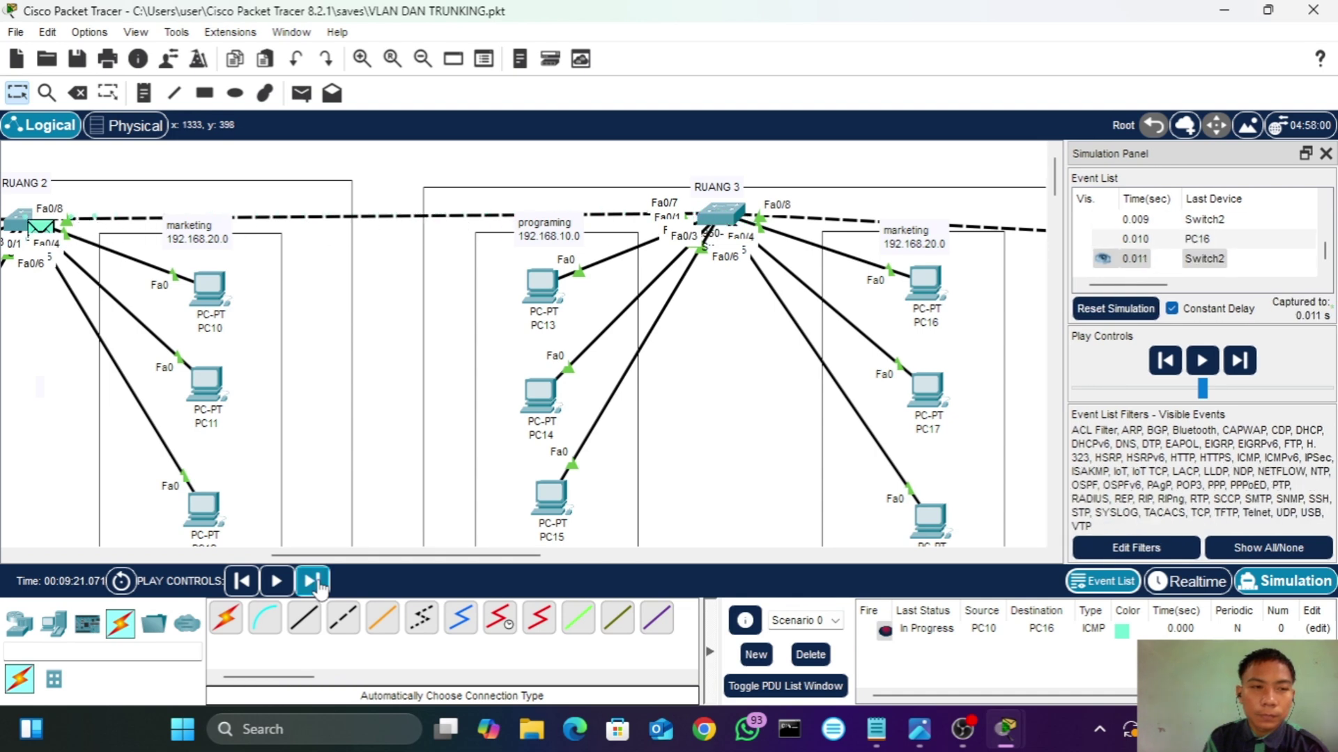
left_click(314, 583)
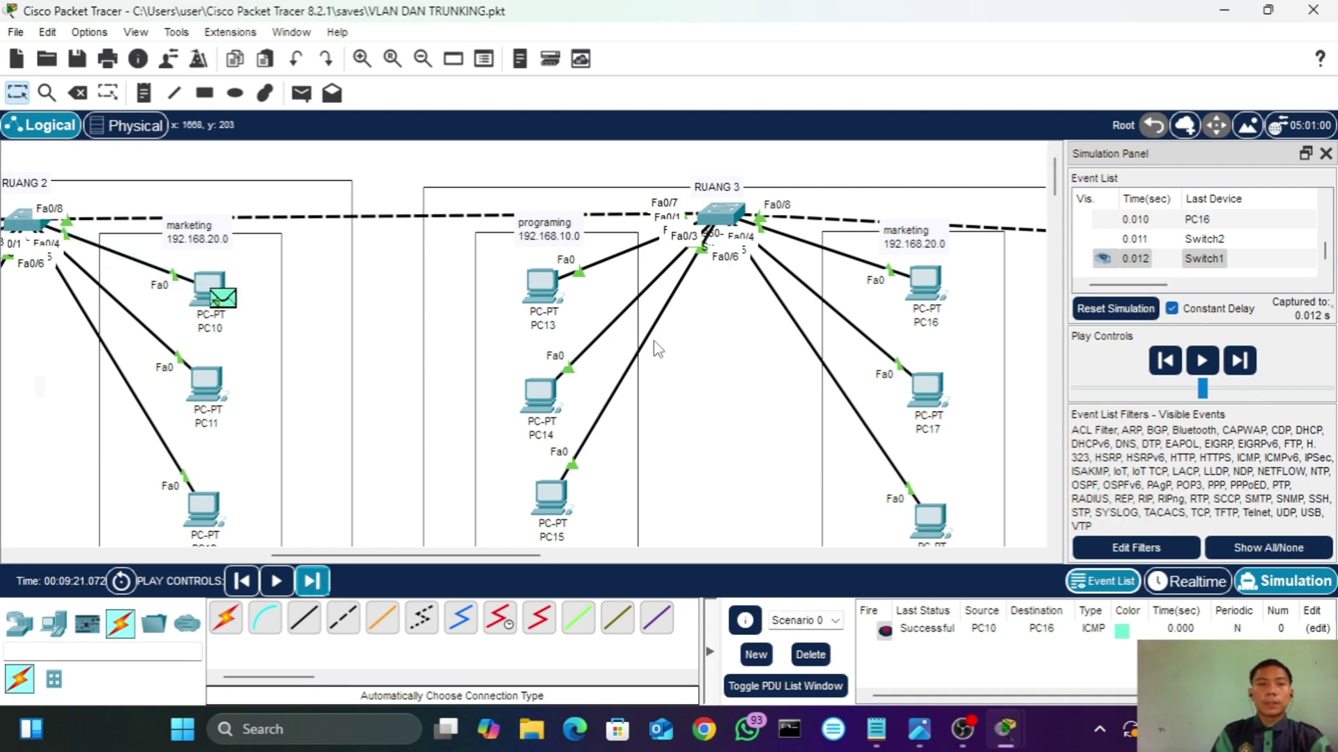
- Review the Native VLAN notes in Notepad and return to the Cisco Packet Tracer topology
left_click(877, 730)
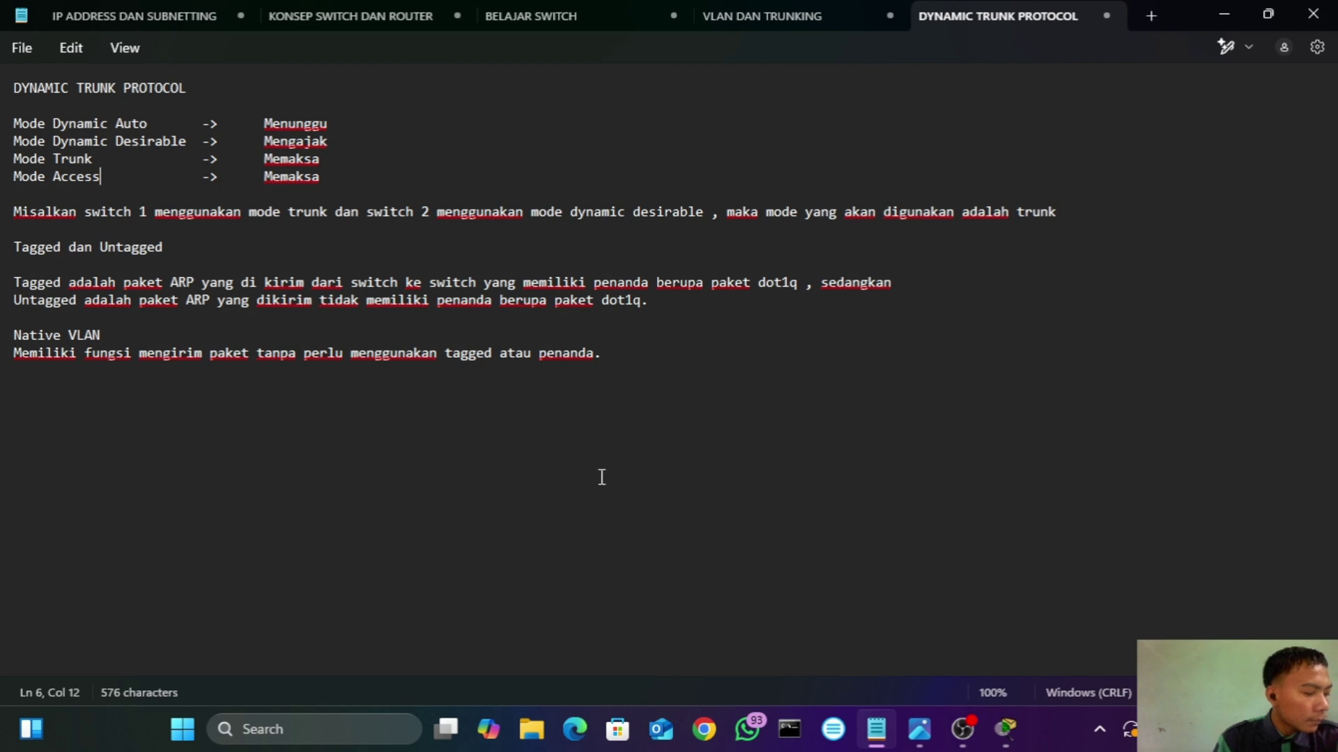
left_click(1000, 737)
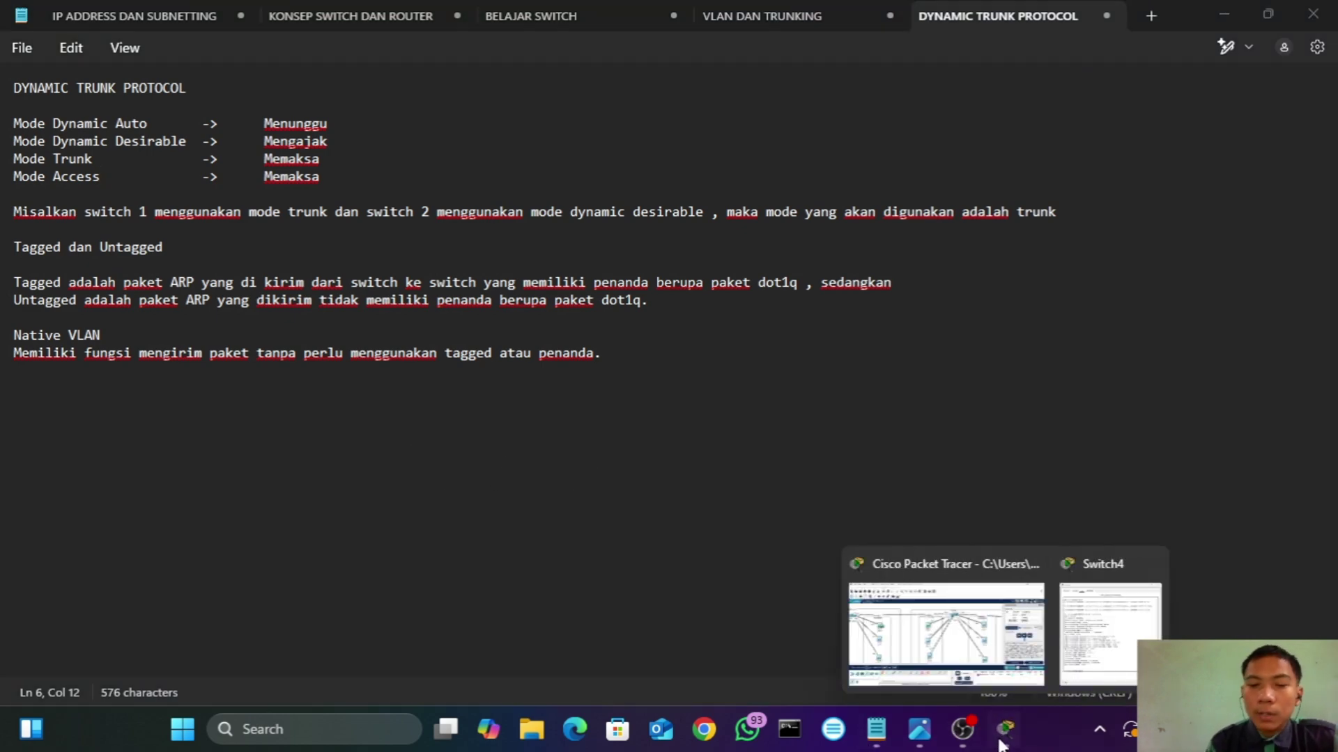
left_click(973, 654)
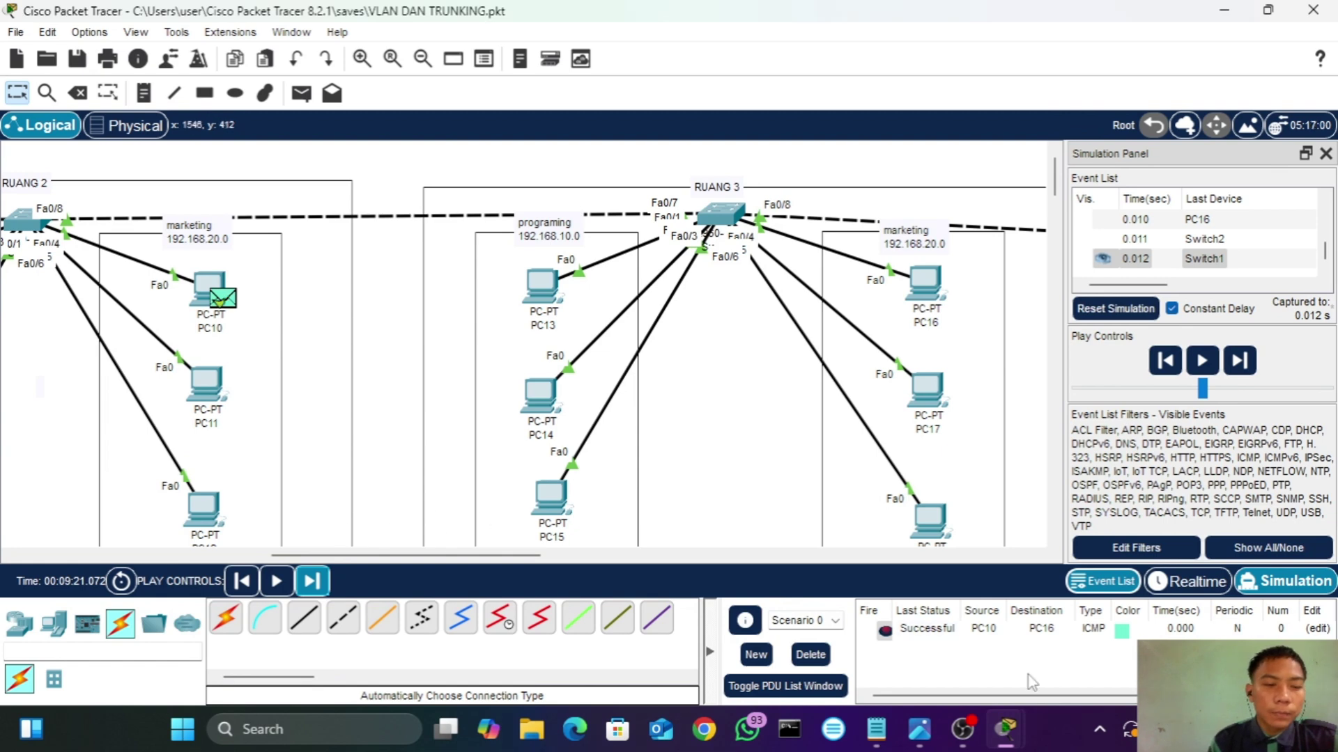
- Delete the current PDU scenario and open a command-line session on Switch0 in RUANG 1
left_click(816, 653)
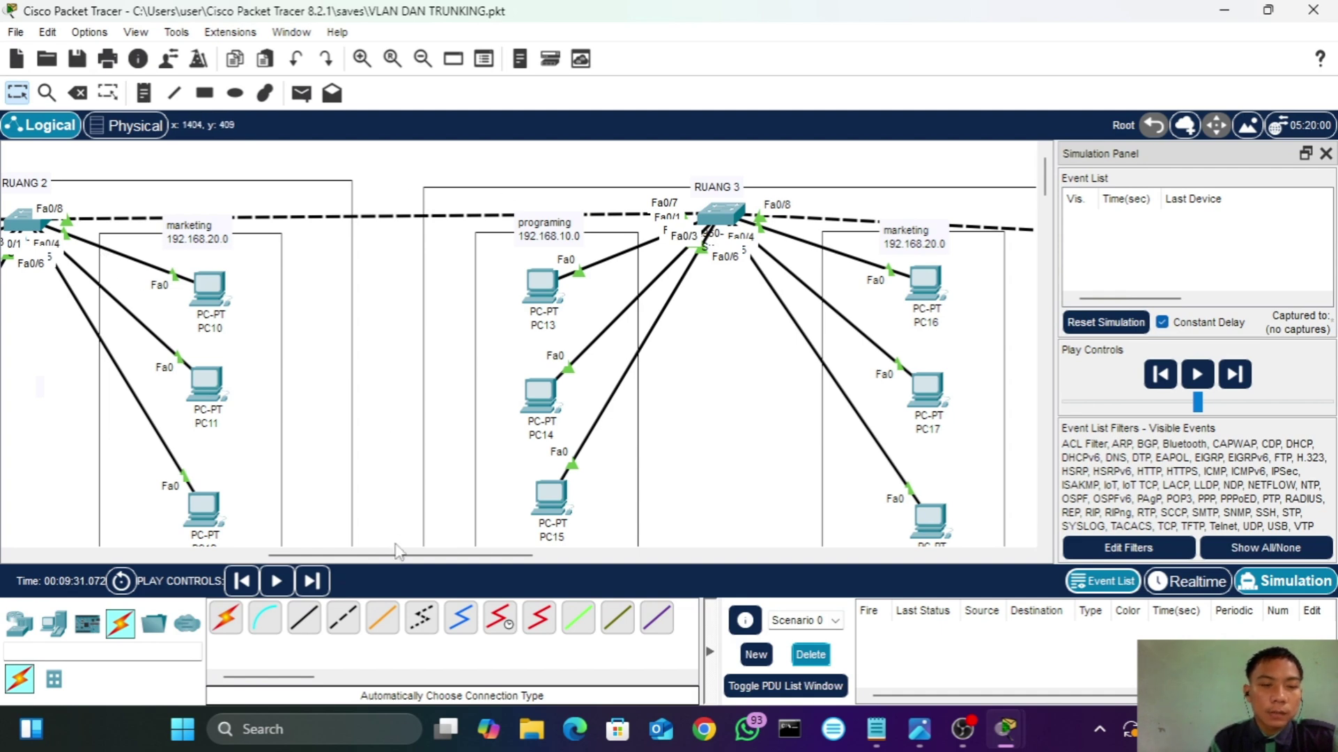
scroll(270, 522, "left", 5)
scroll(271, 521, "left", 5)
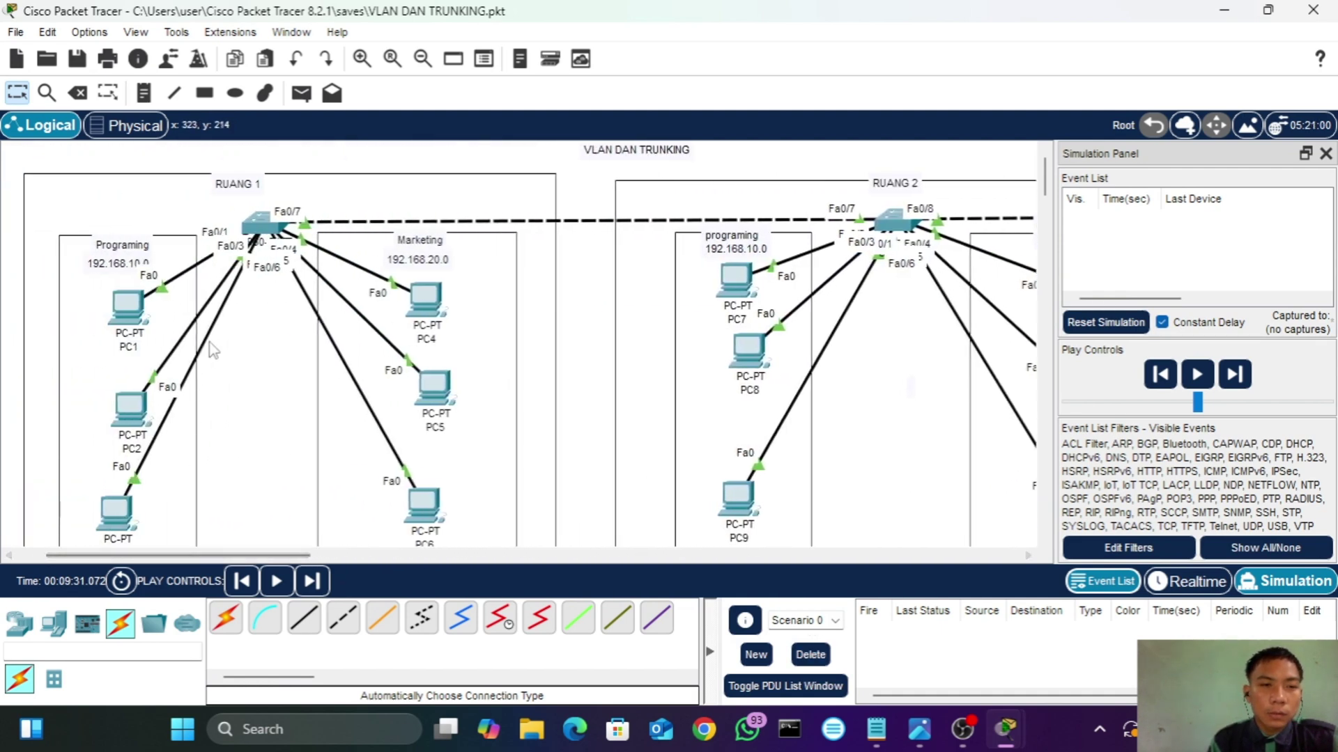
left_click(267, 223)
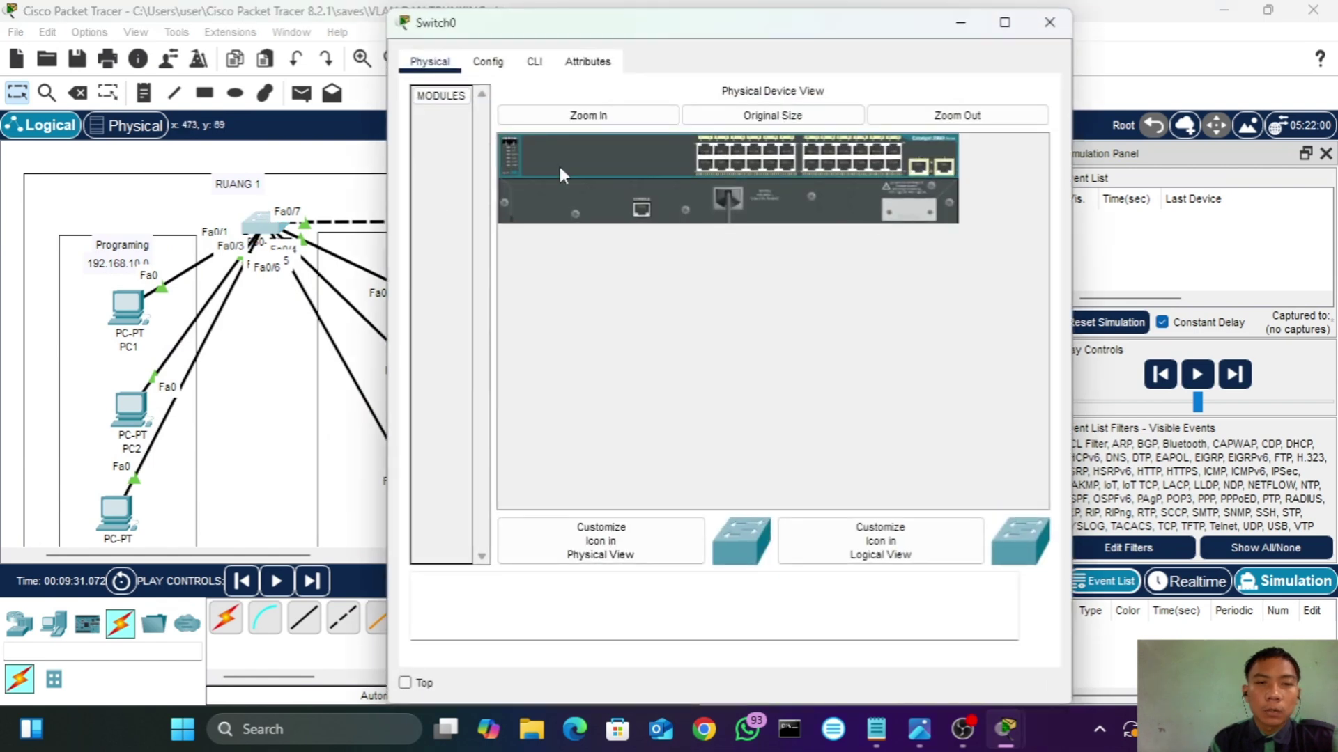
left_click(531, 63)
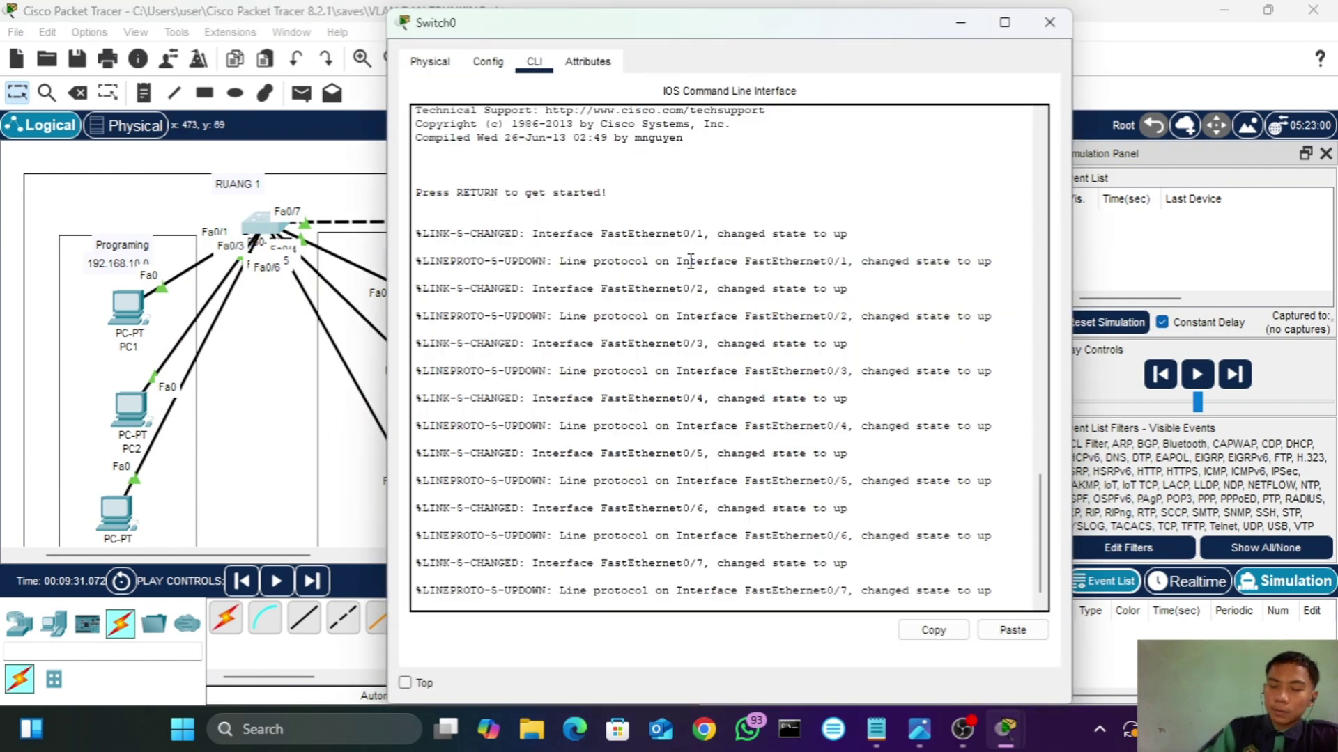
key("Return")
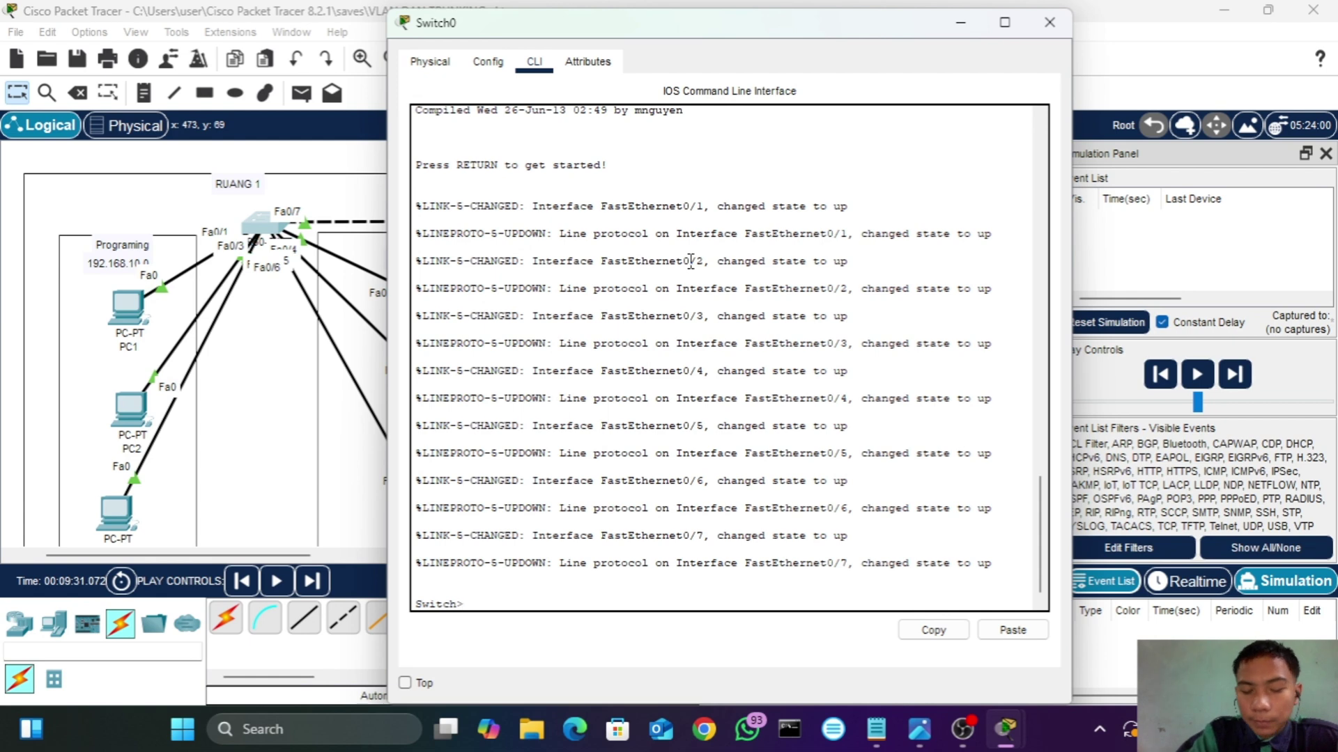
- Enter privileged EXEC mode on Switch0 and run show interfaces trunk to check the trunk port's native VLAN
type("en")
key("Tab")
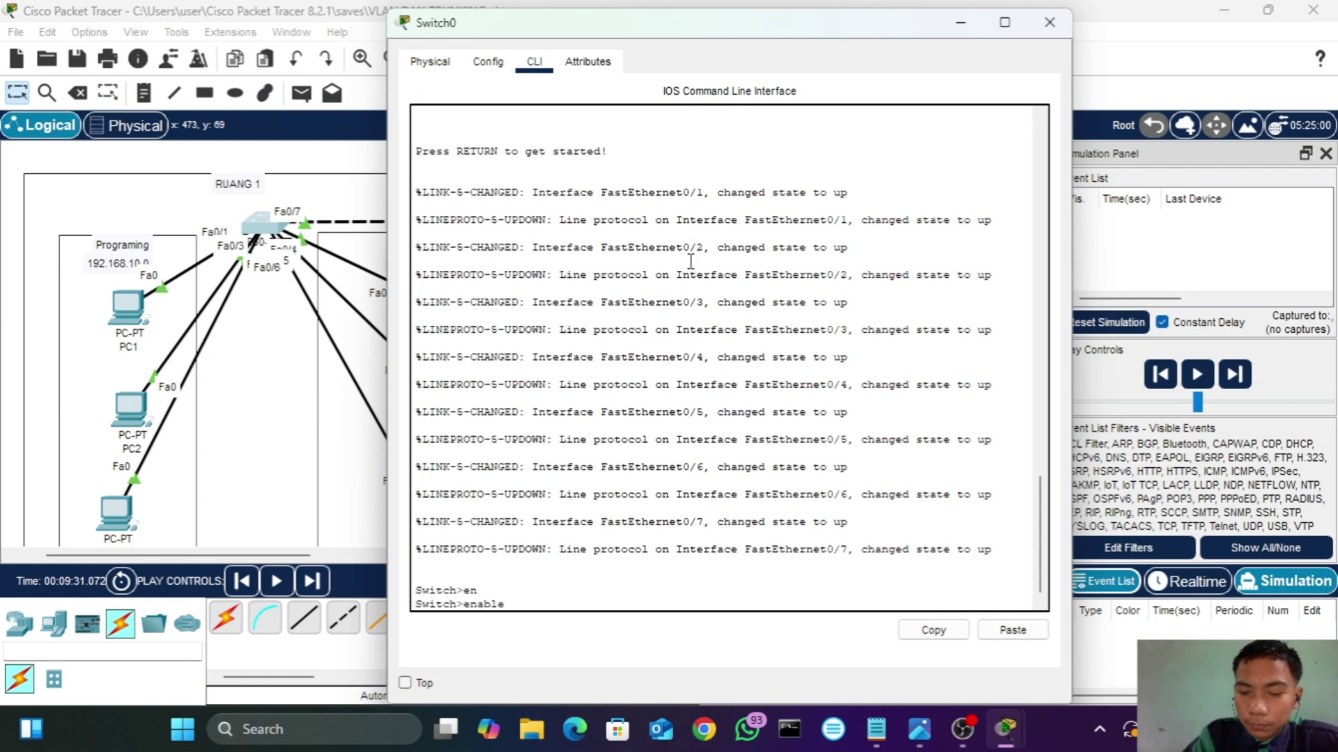
key("Return")
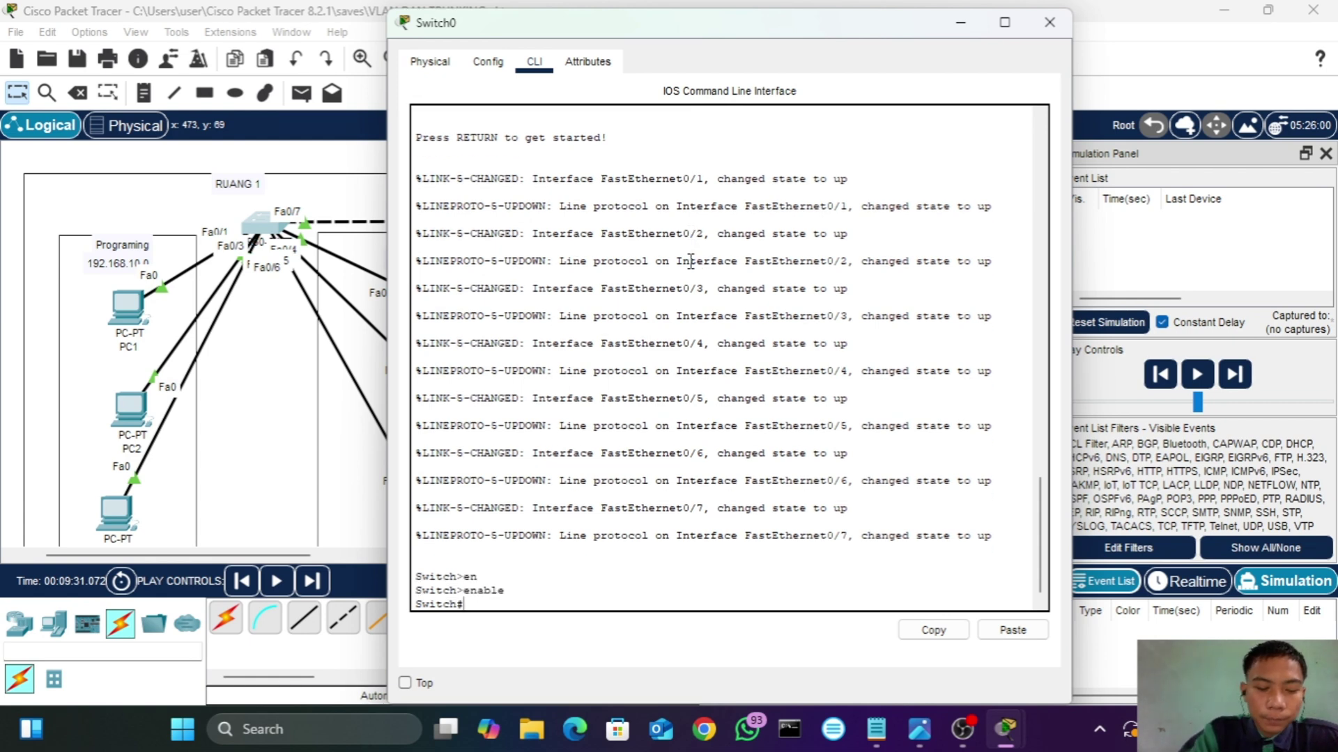
type("sh")
key("Tab")
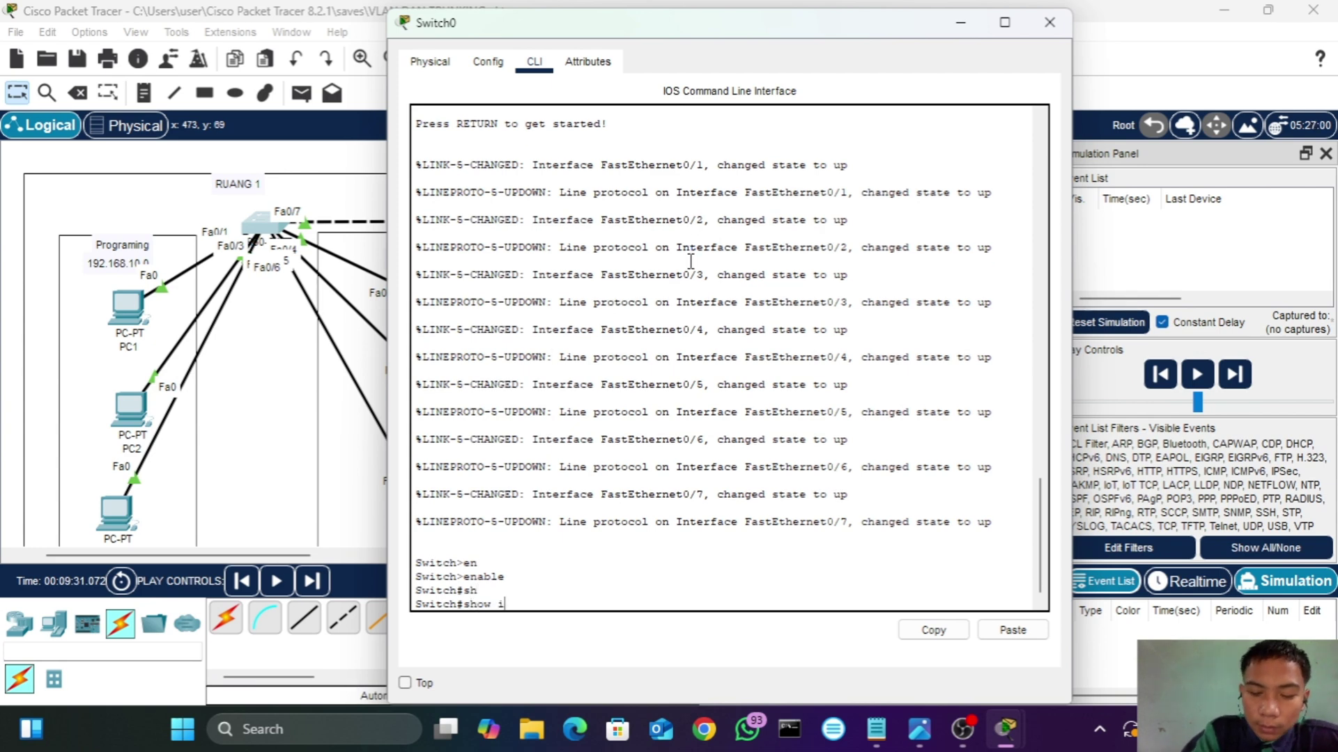
type("int")
key("Tab")
type("t")
key("Tab")
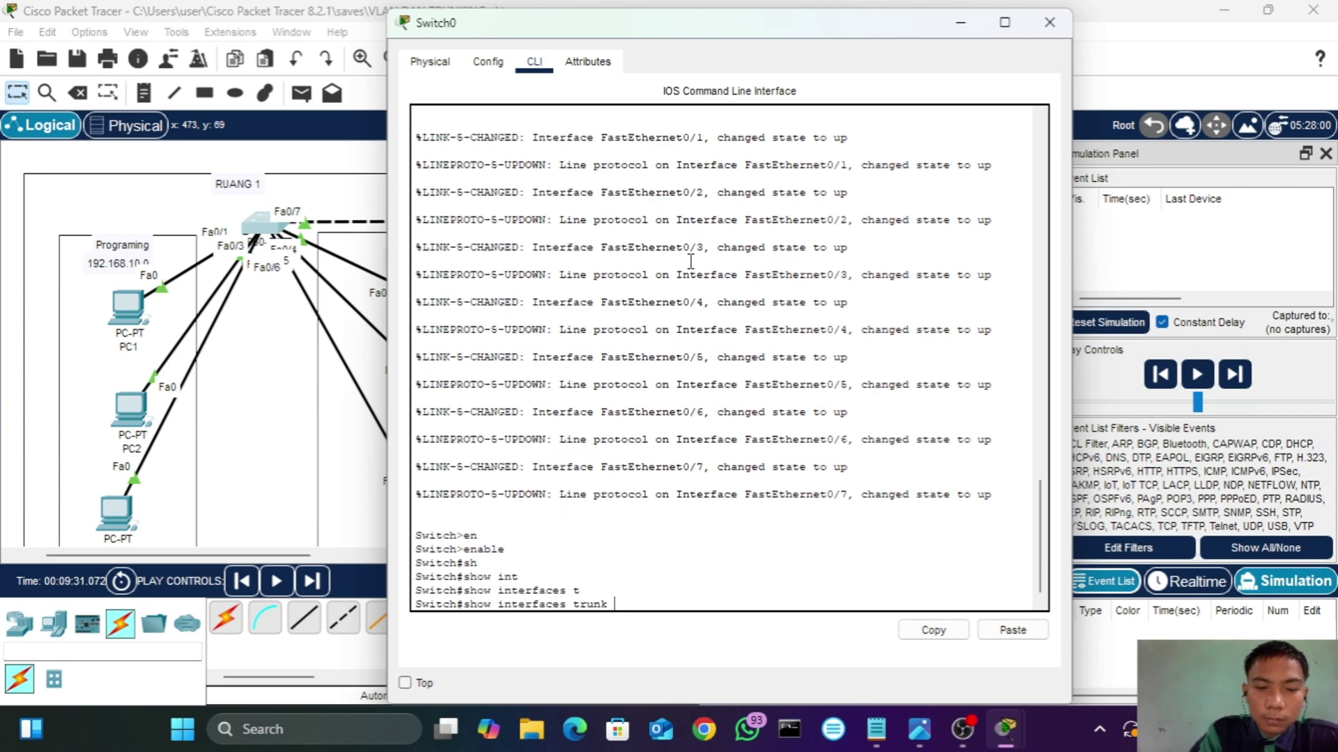
key("Return")
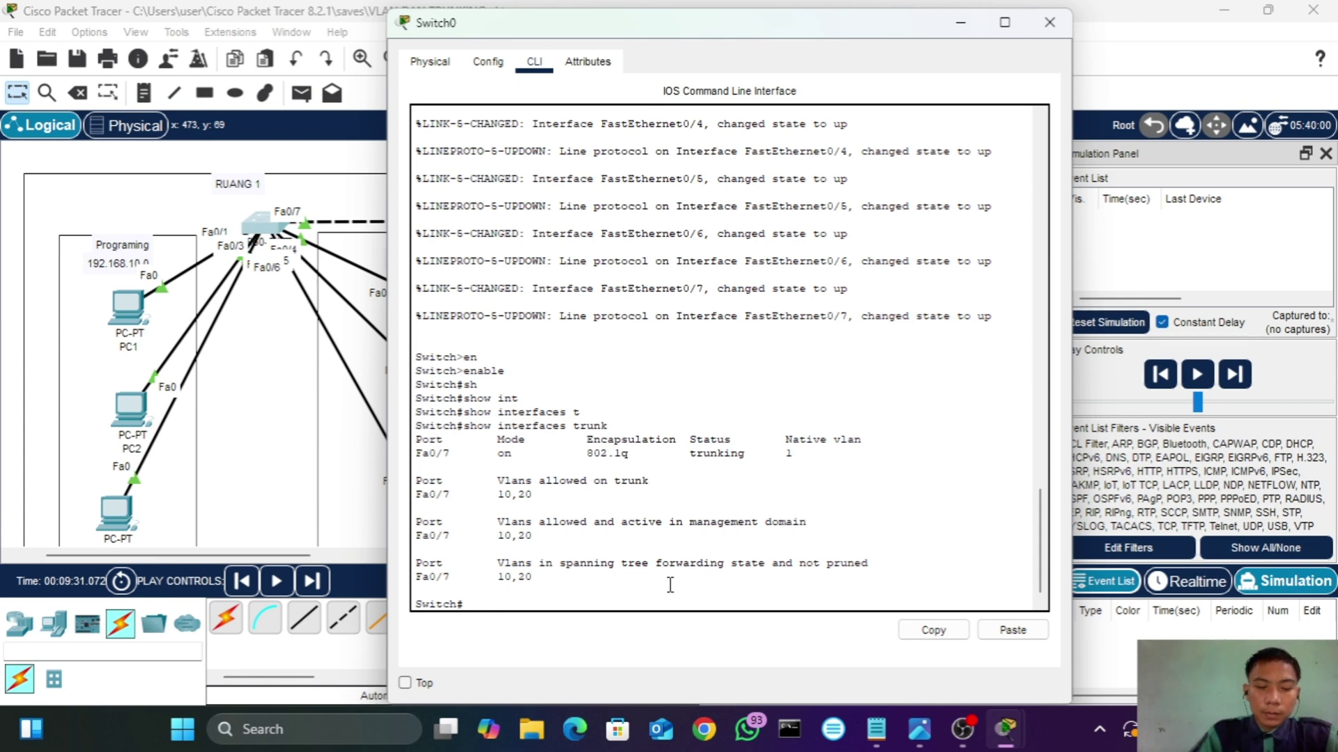
- Enter global configuration mode on Switch0 with conf t
type("c")
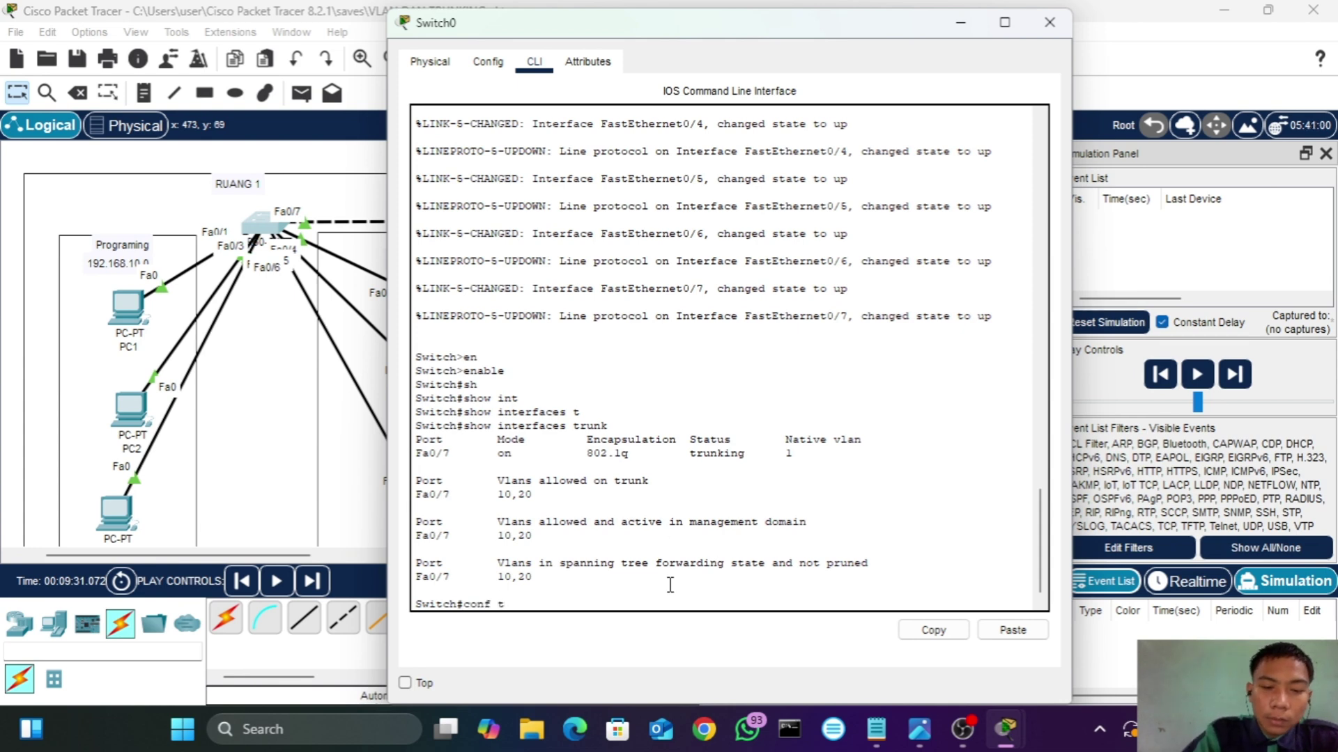
type("onf t")
key("Return")
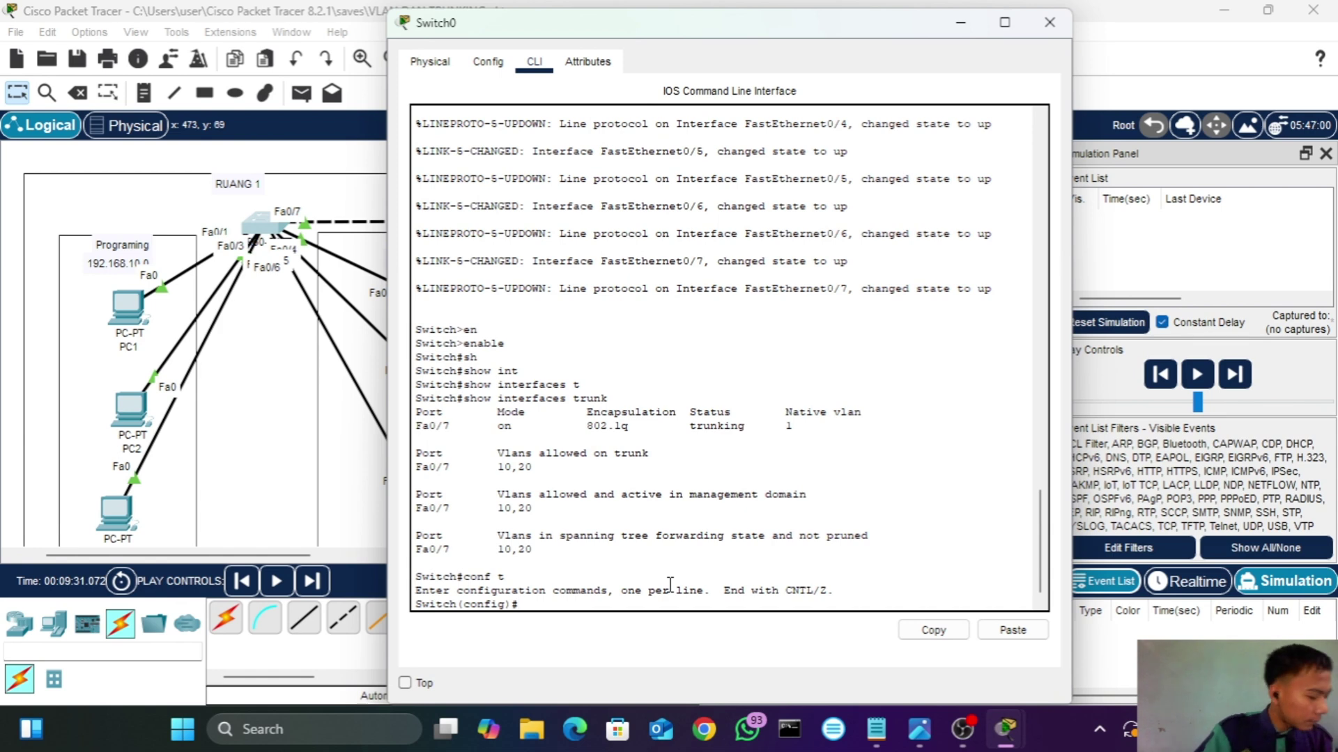
key("Tab")
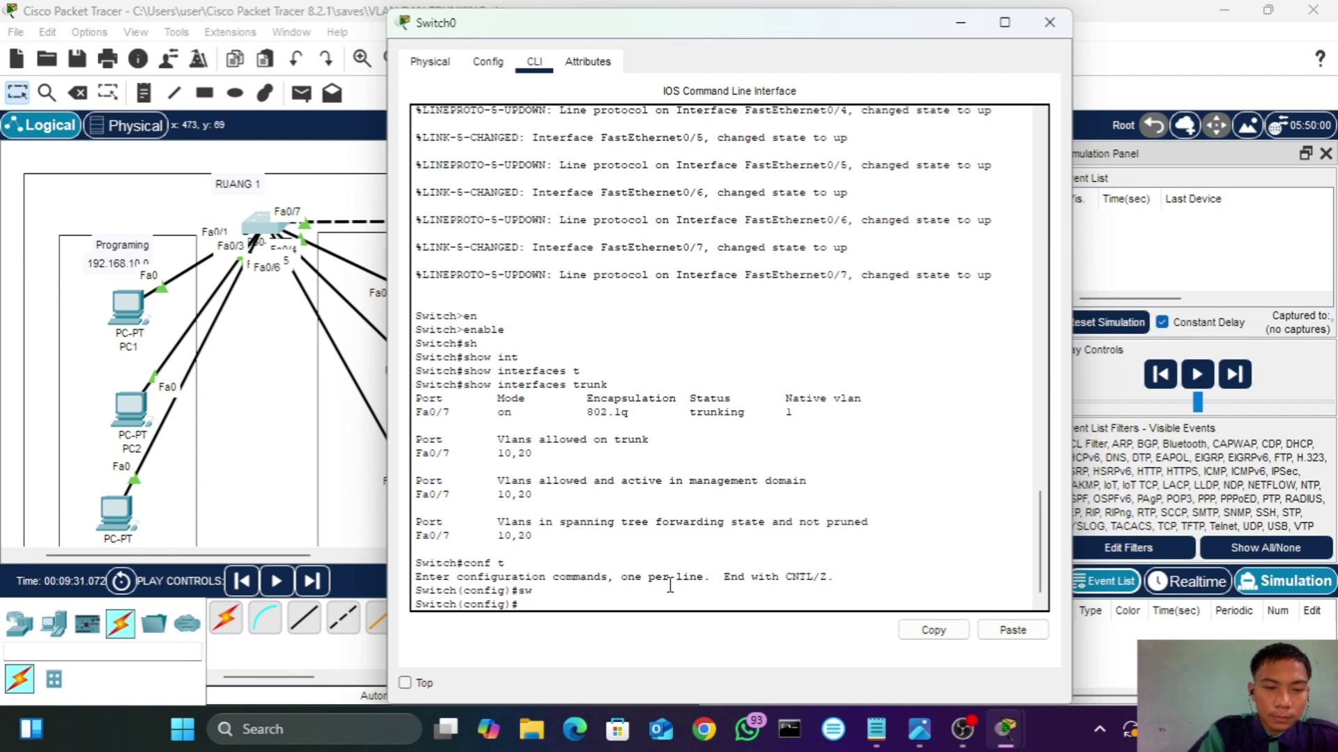
- Enter interface configuration mode for Switch0's trunk port with interface fastEthernet 0/7, checking the port label in the topology
type("in")
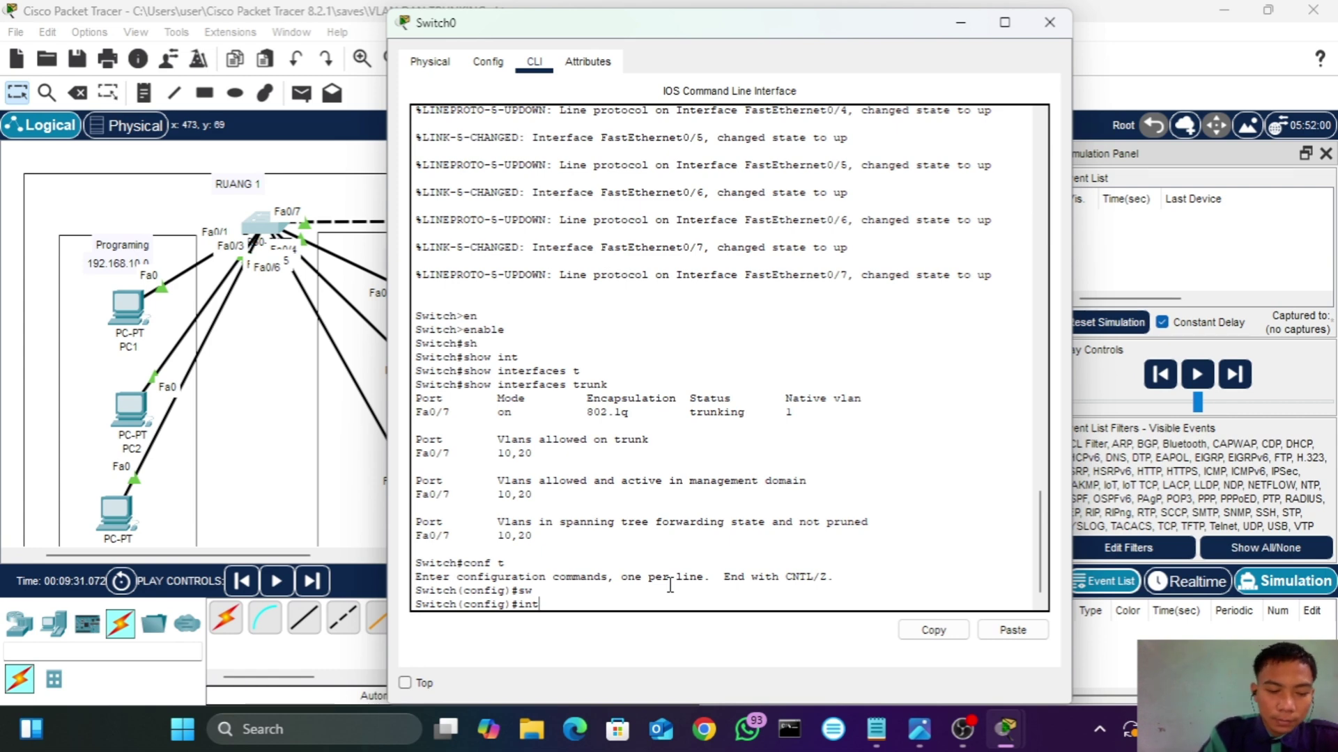
type("t")
key("Tab")
type("f")
key("Tab")
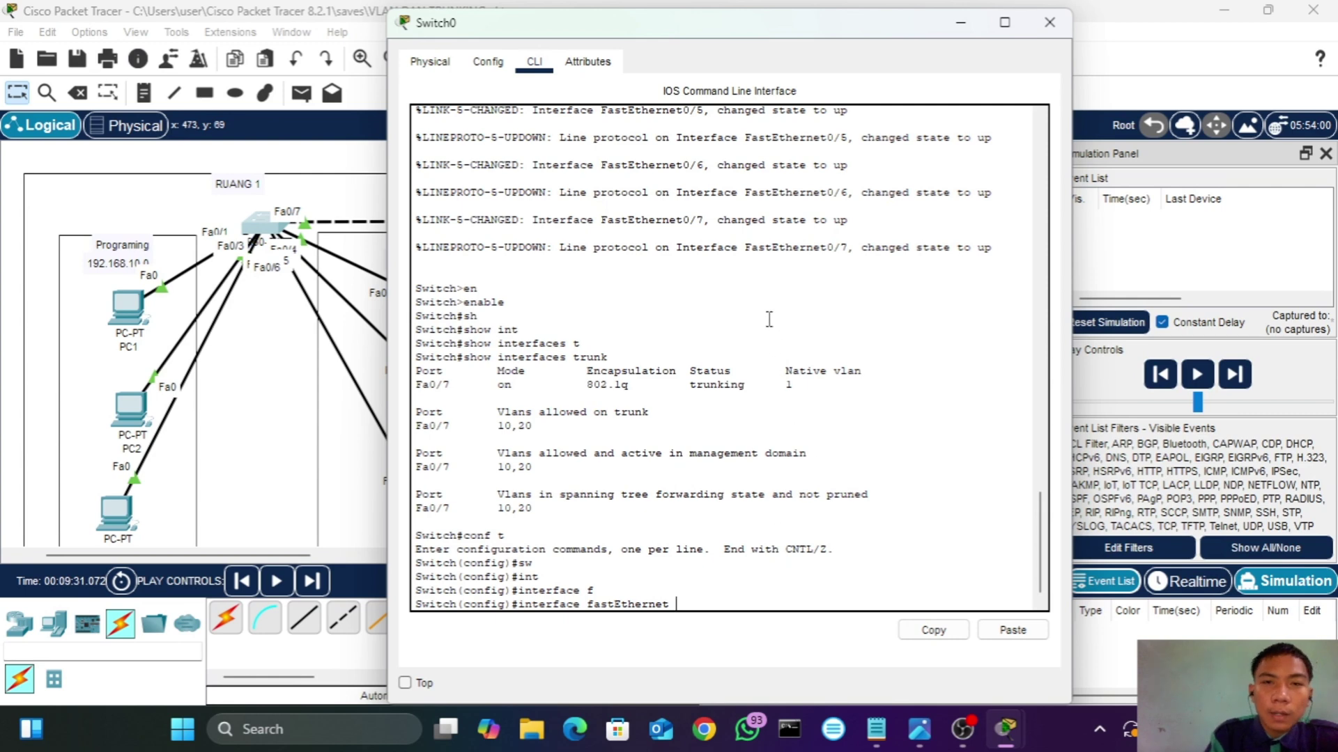
left_click_drag(757, 27, 766, 293)
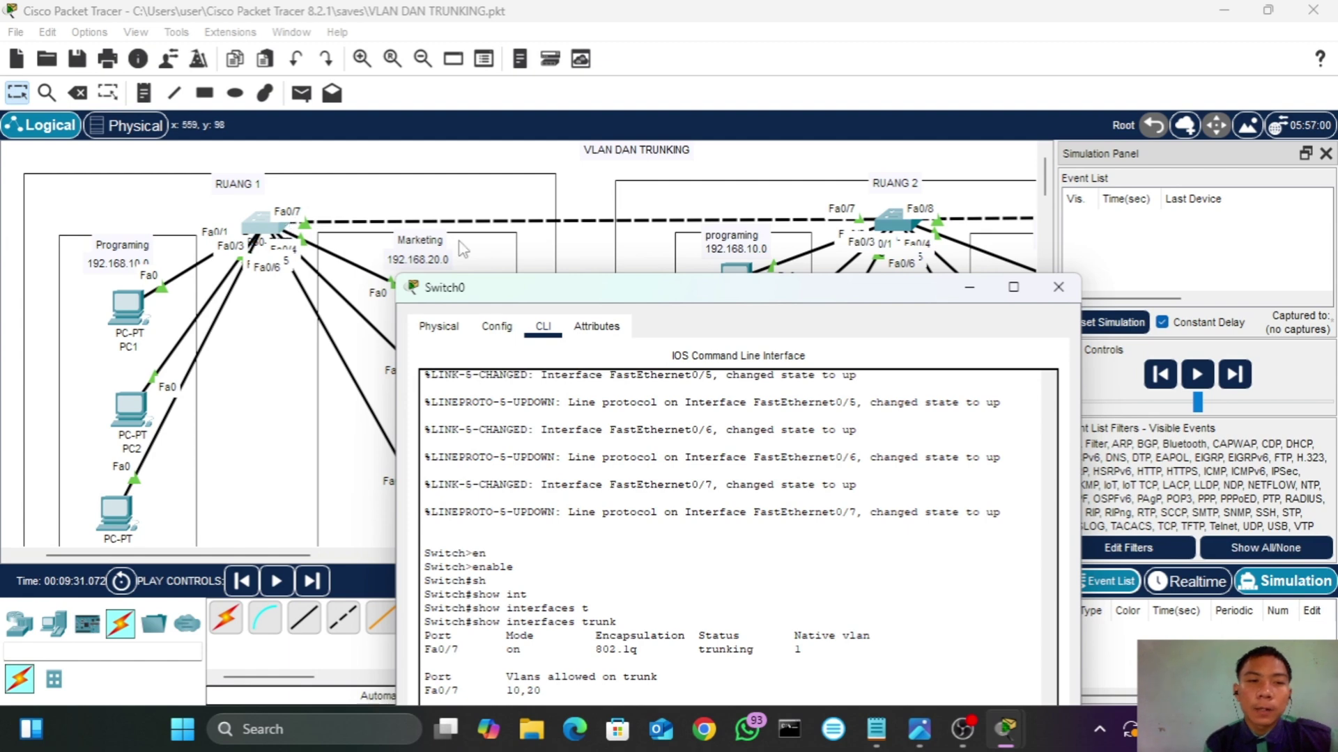
left_click_drag(661, 282, 657, 117)
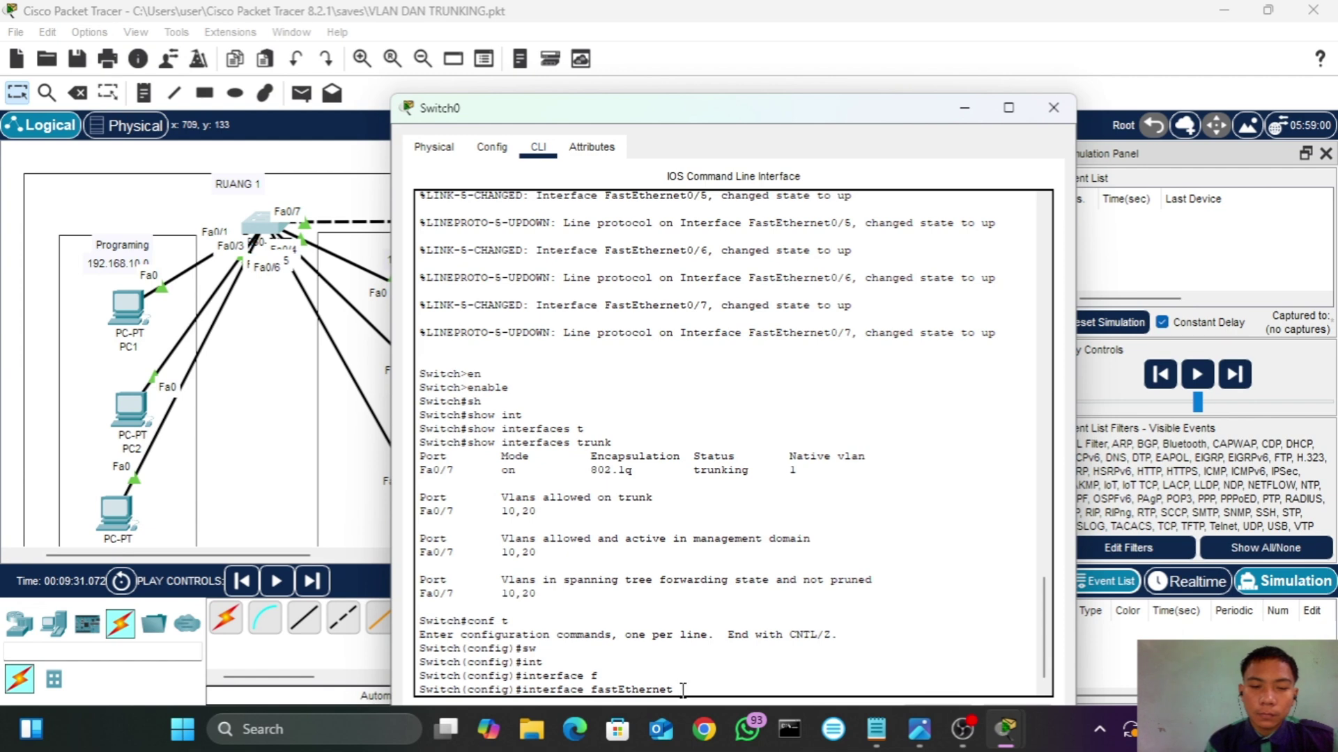
type("7")
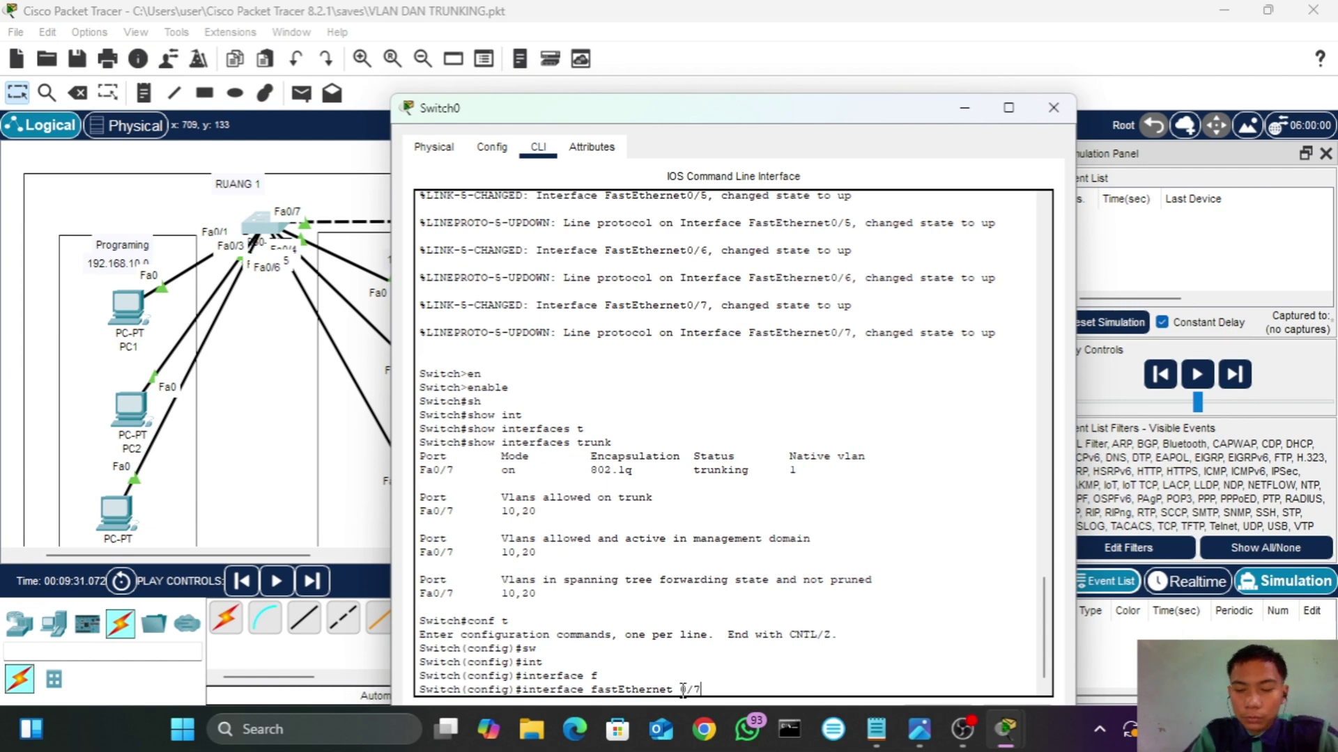
key("Return")
- Set the native VLAN of Switch0's Fa0/7 trunk to 20 with switchport trunk native vlan 20
type("sw")
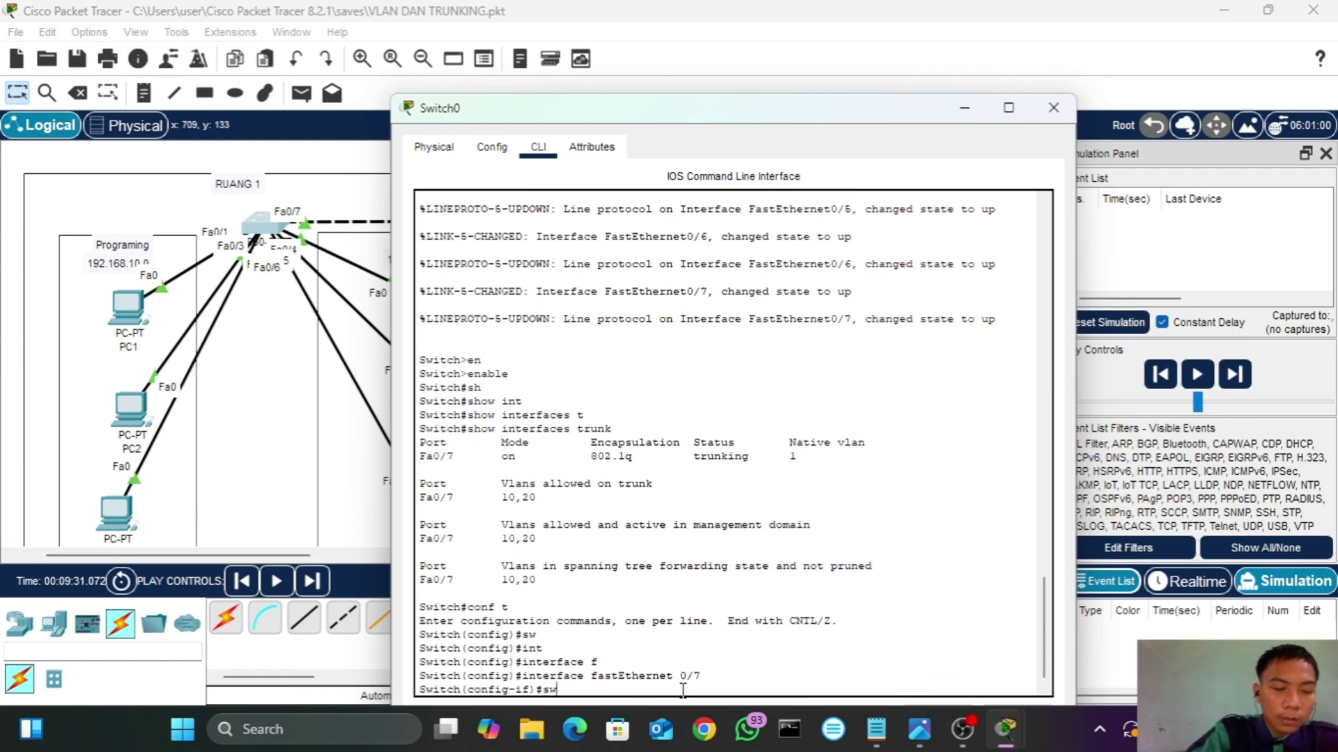
key("Tab")
type("tr")
key("Tab")
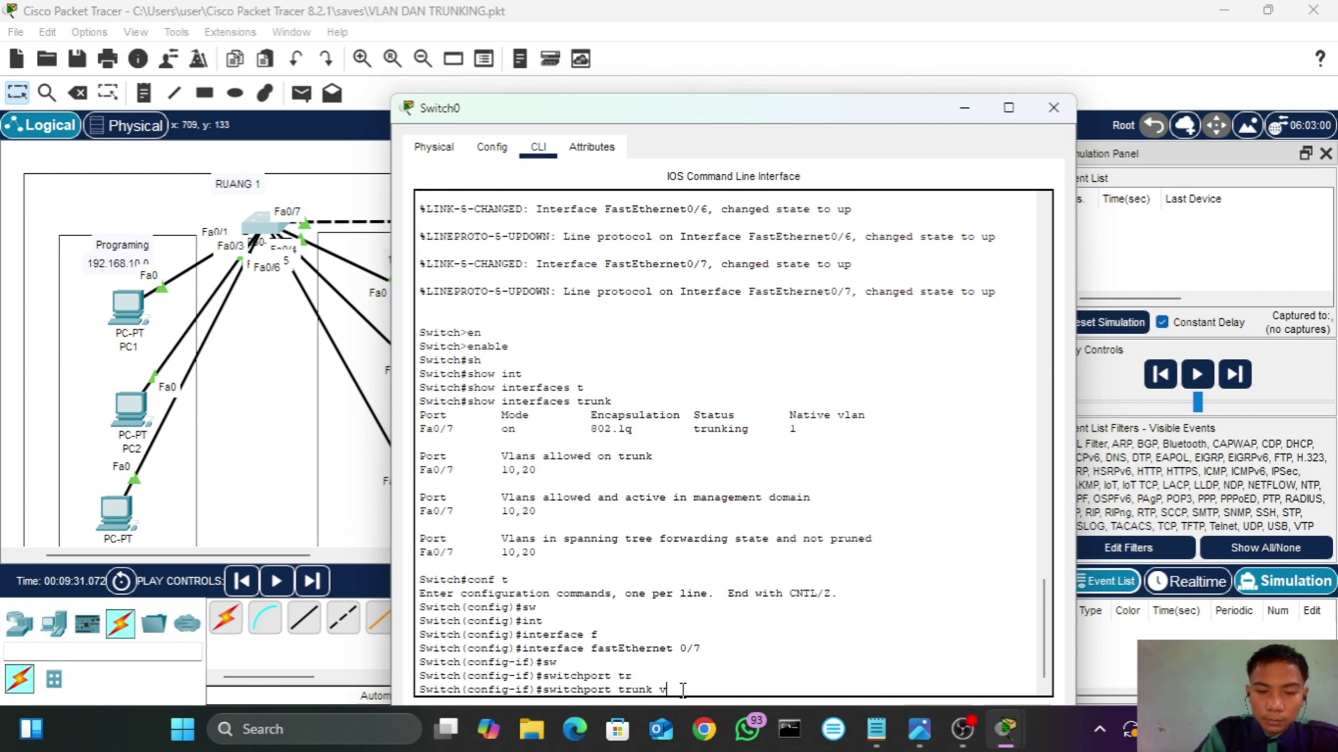
type("na")
key("Tab")
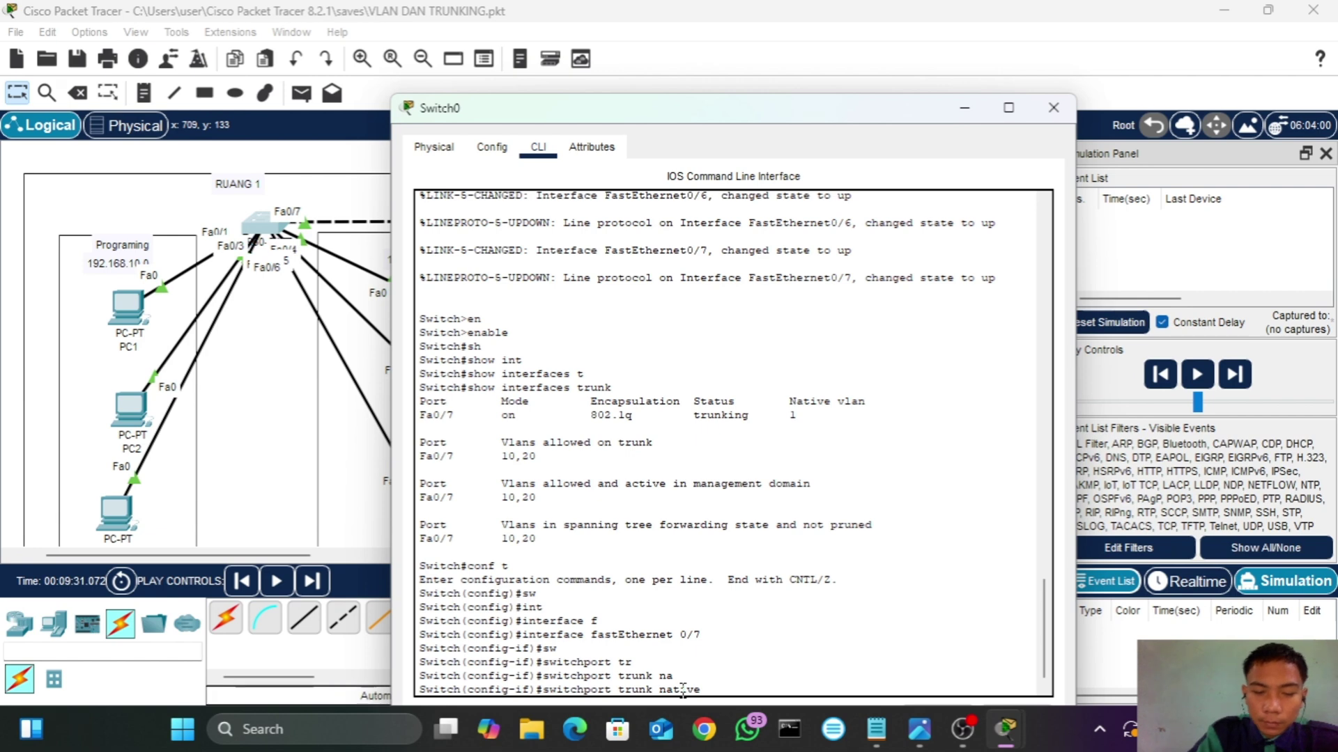
type("v")
type("l")
key("Tab")
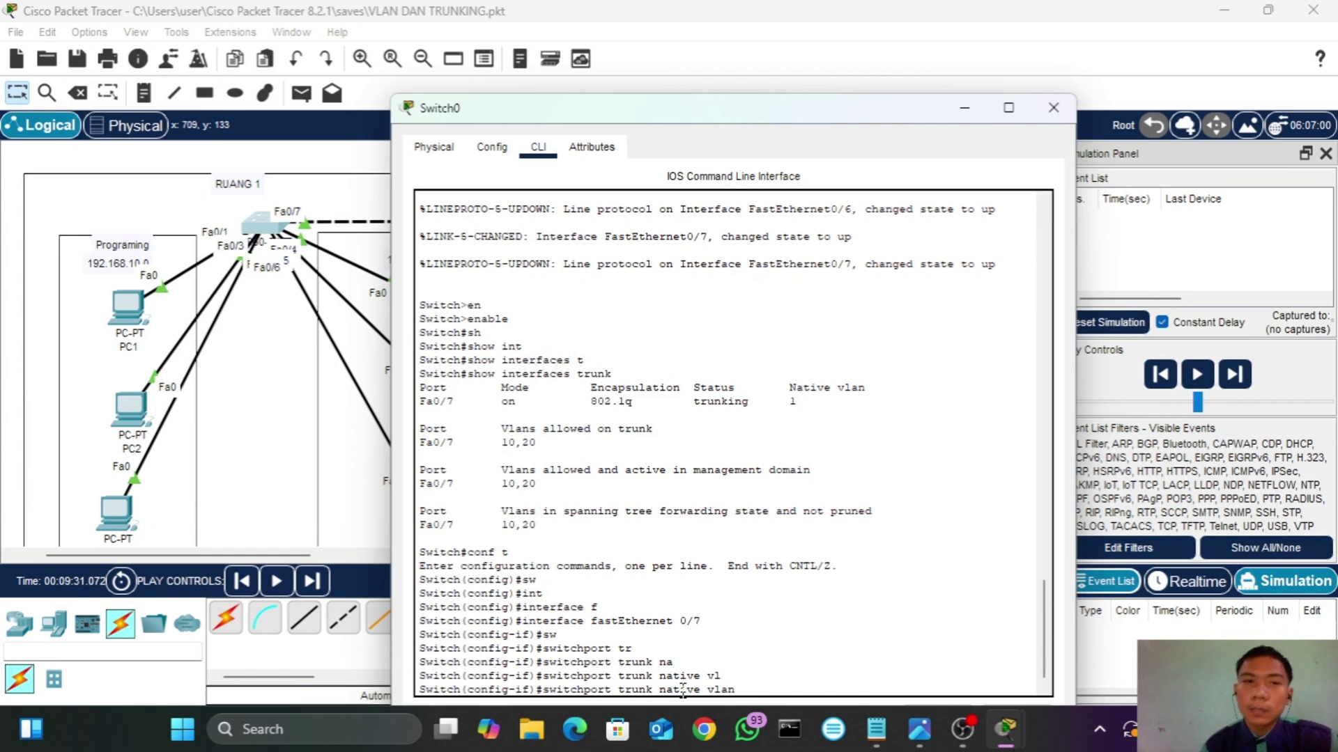
type("20")
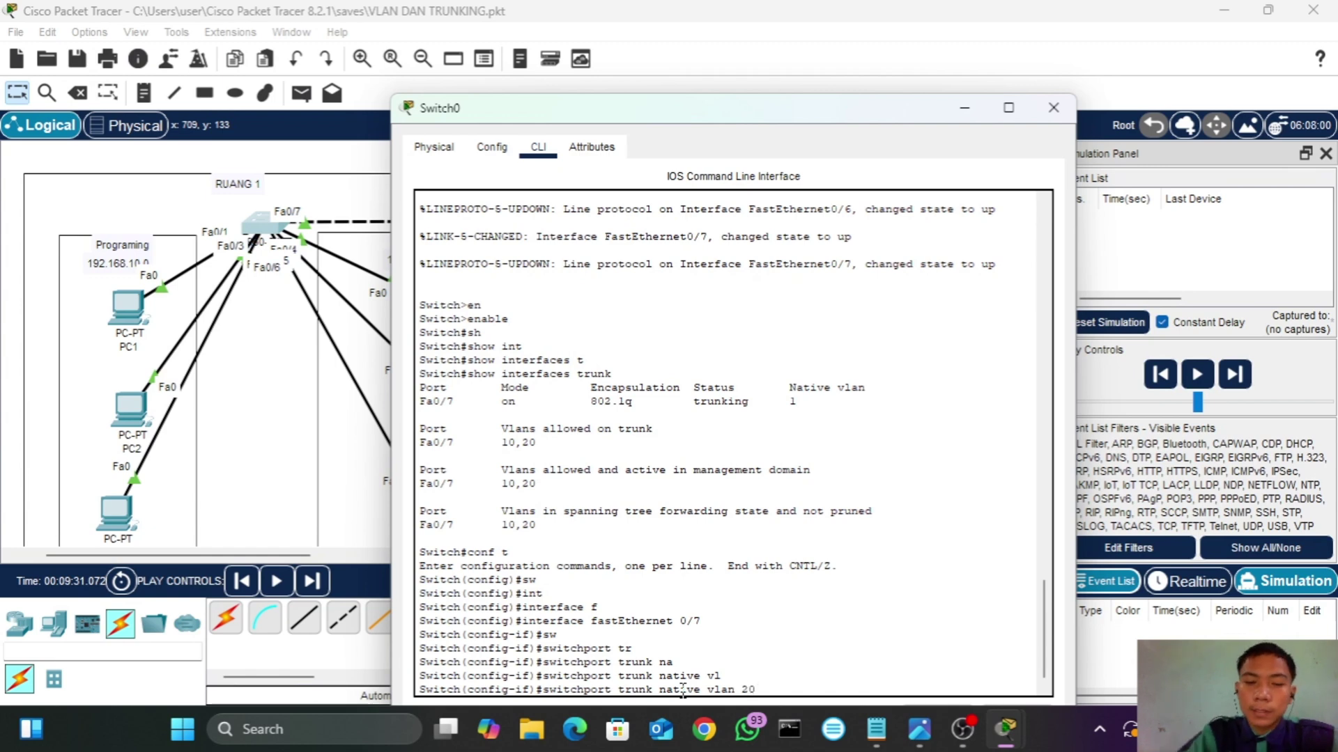
key("Return")
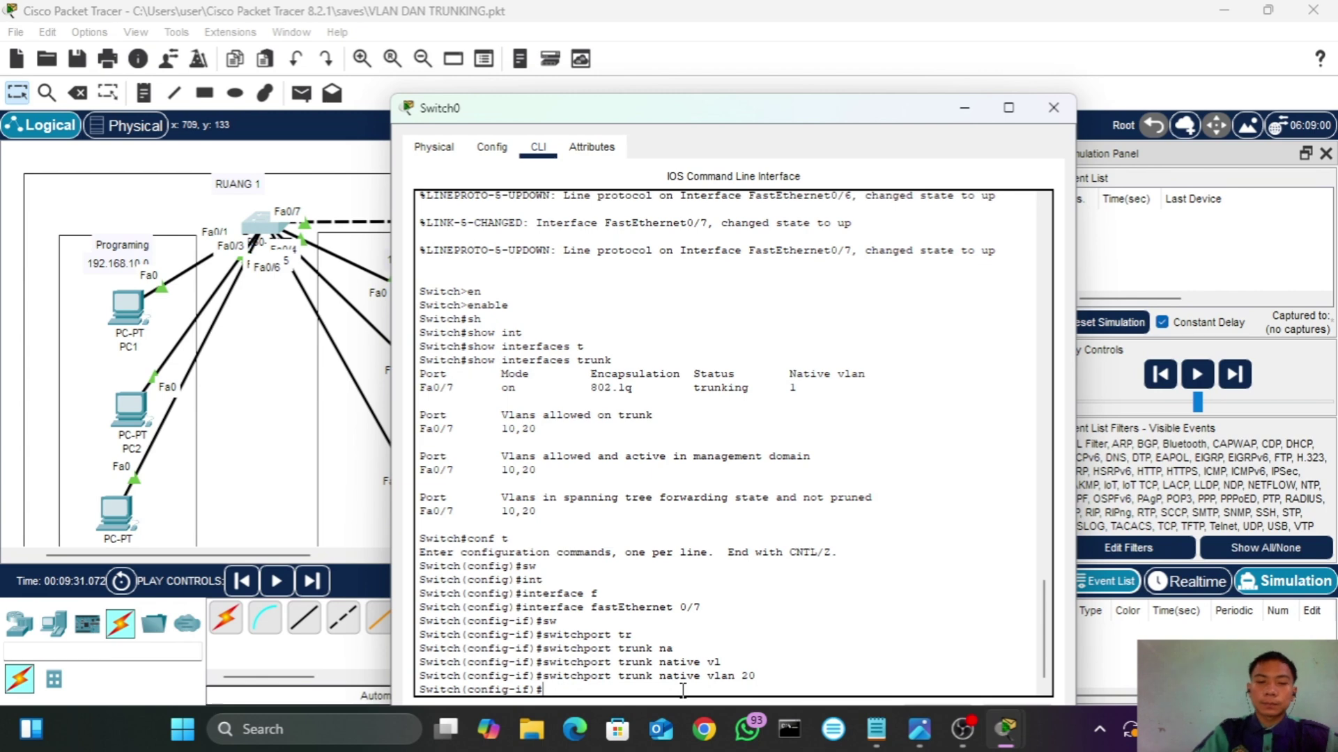
- Run do sh int tr on Switch0 to check the native VLAN of its trunk port
type("do sh int")
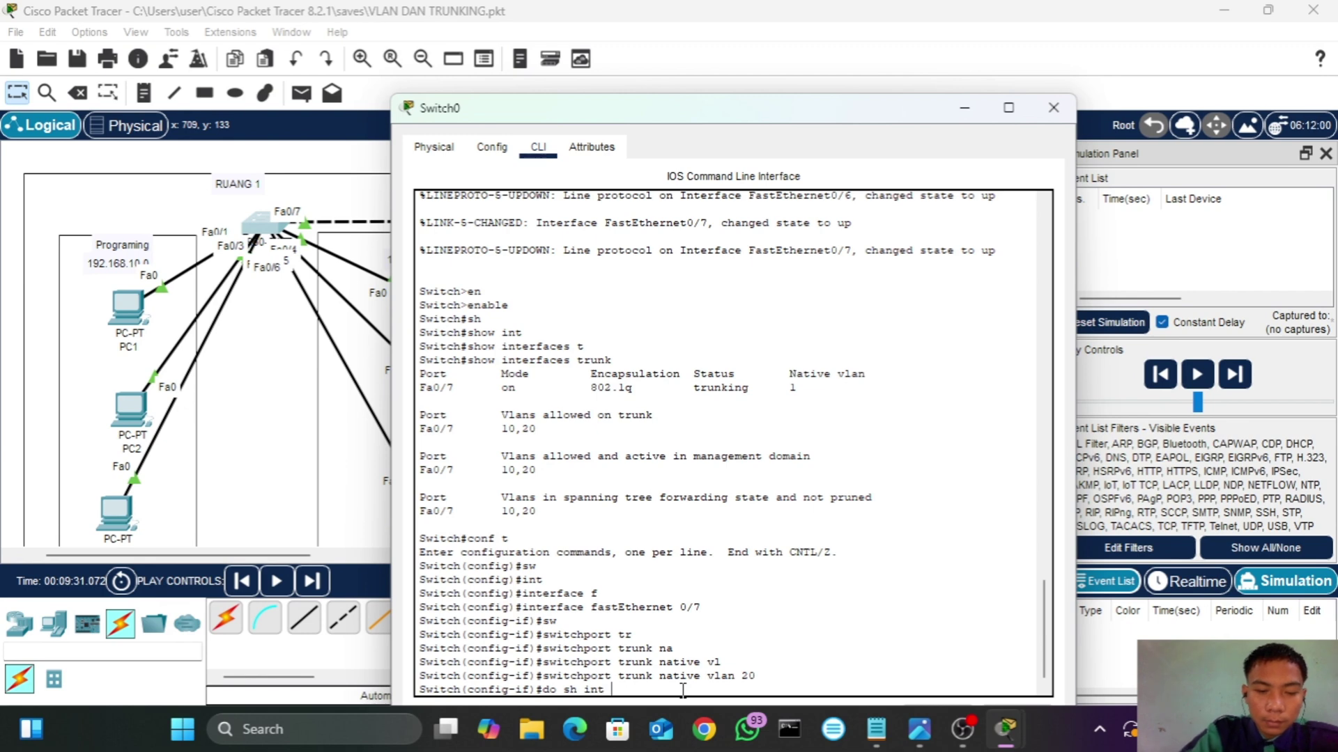
type(" tr")
key("Return")
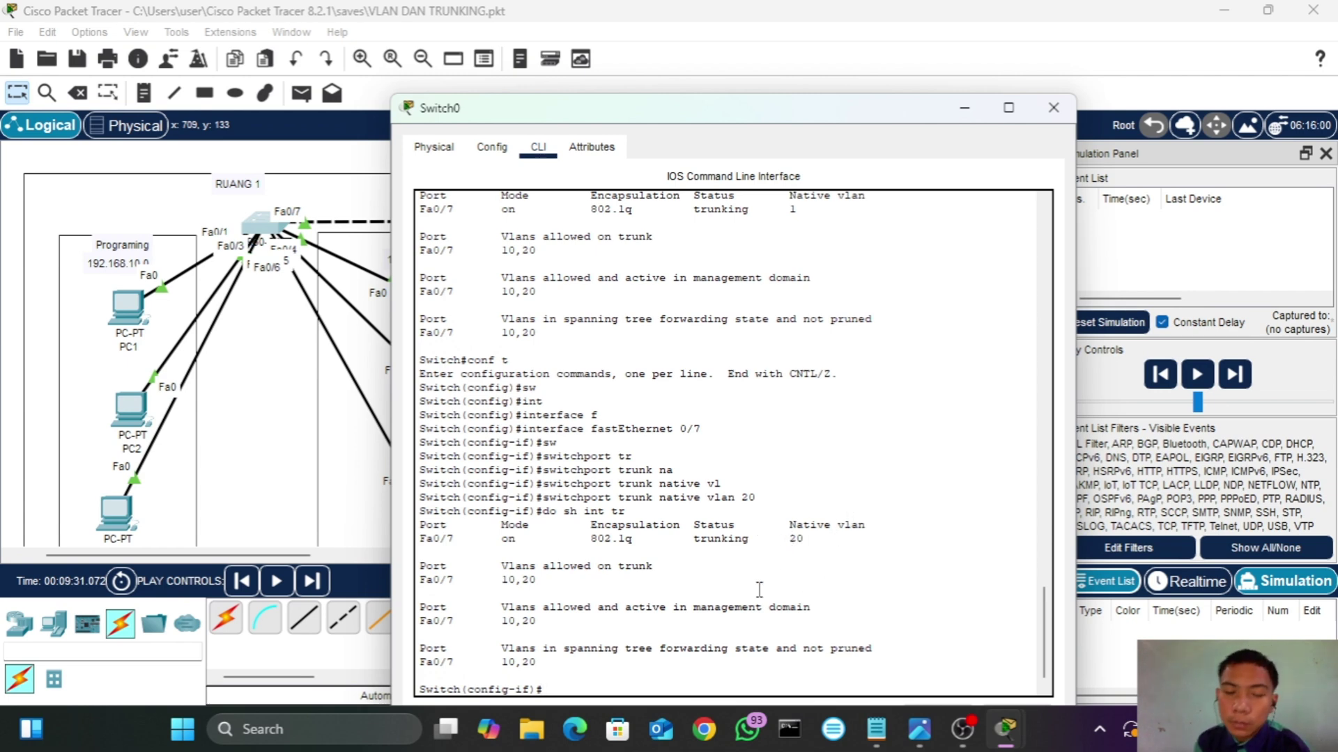
- Open a command-line session on Switch1 in RUANG 2 and enter privileged EXEC mode
left_click_drag(808, 108, 395, 304)
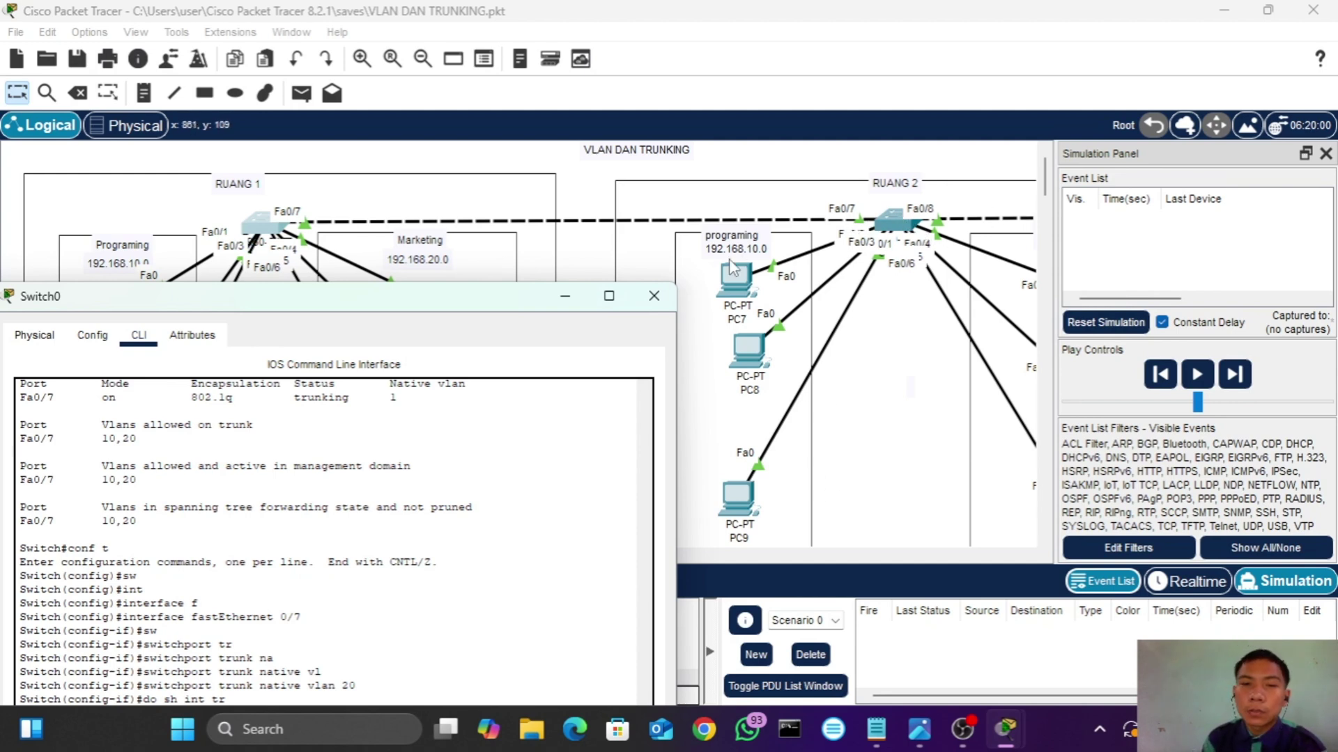
left_click(906, 227)
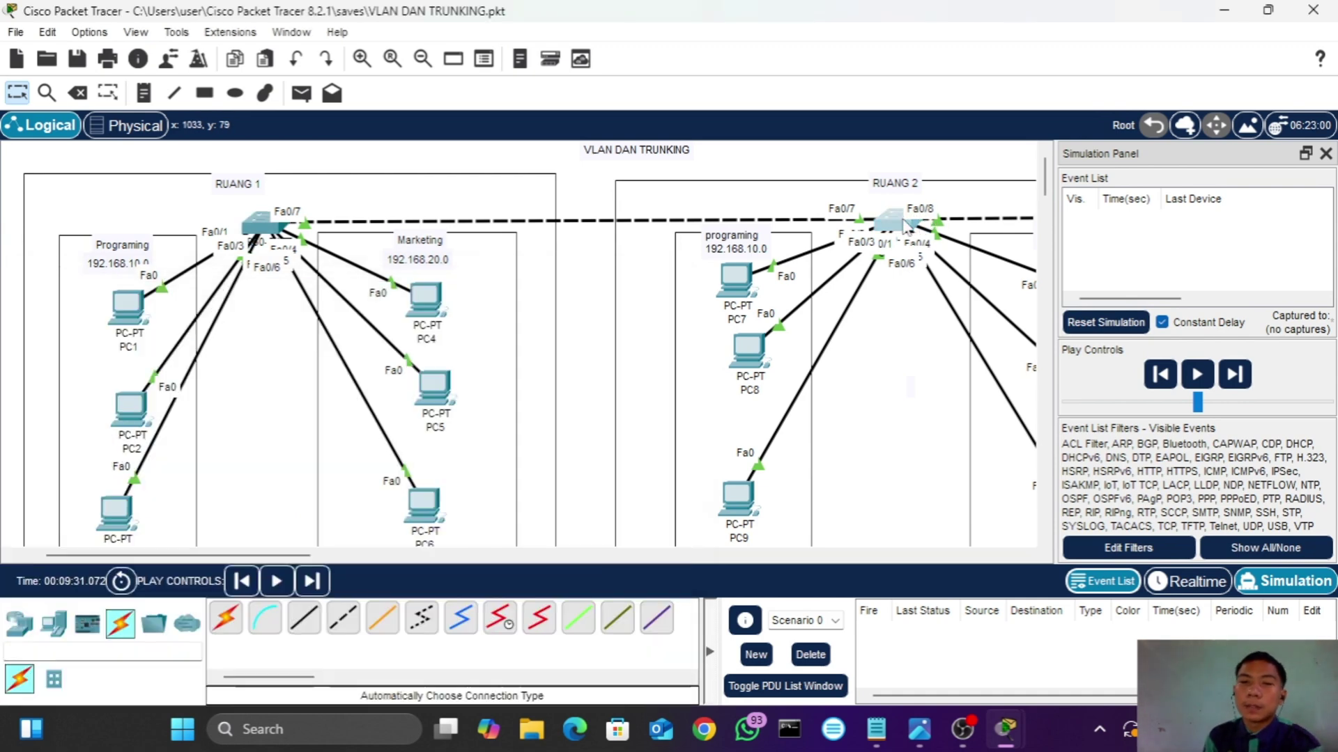
left_click(905, 227)
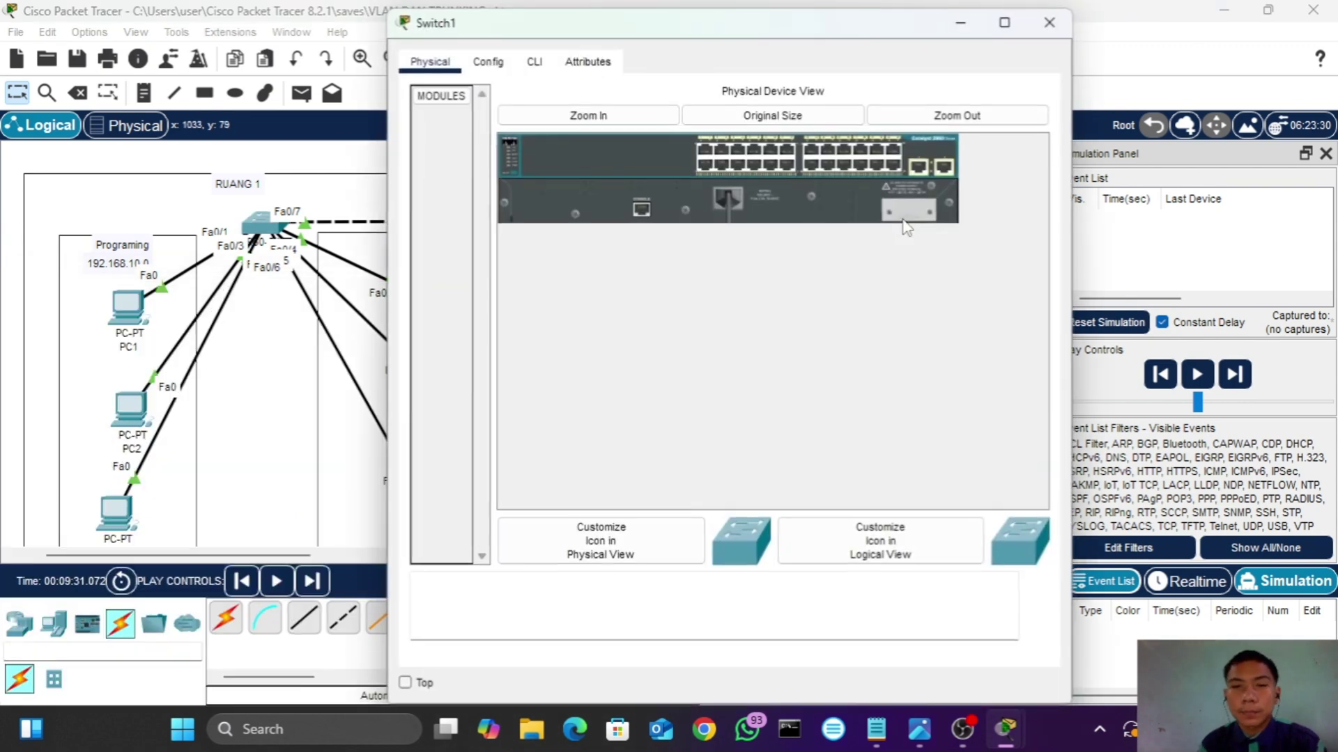
left_click(531, 64)
key("Return")
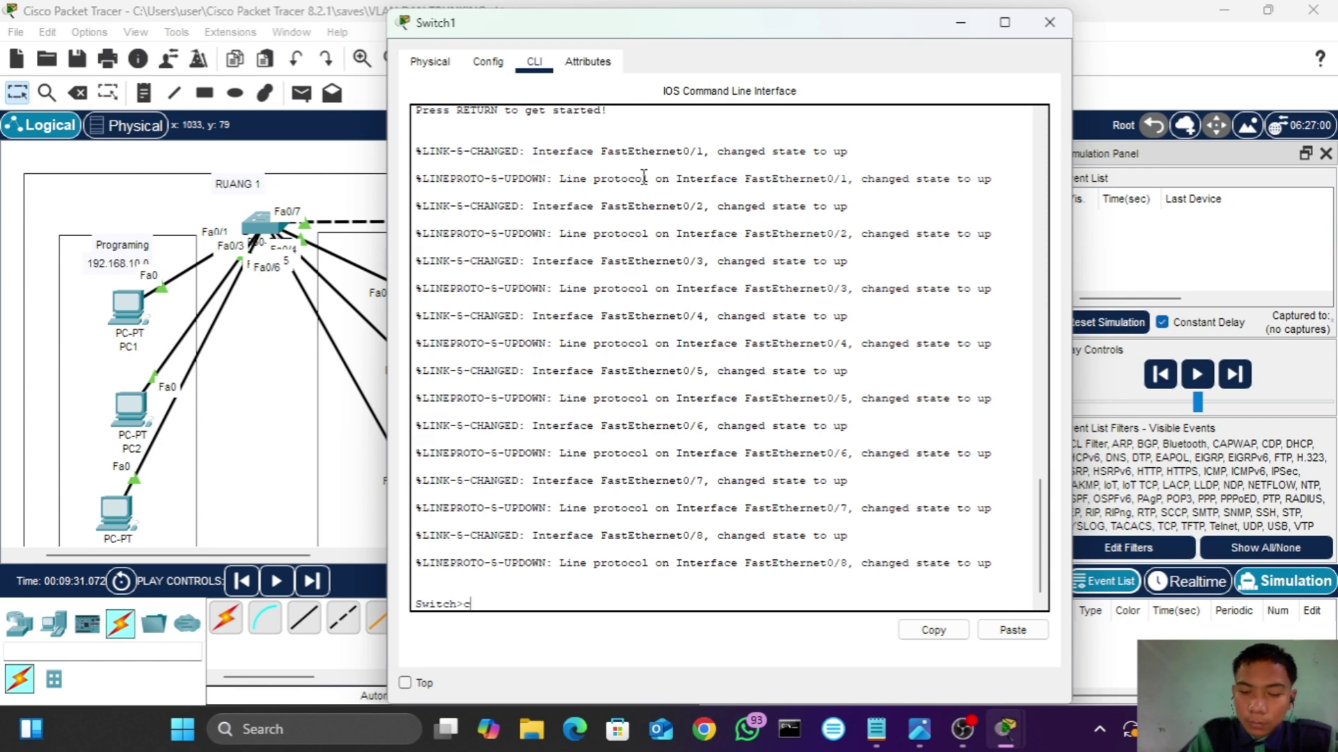
key("Tab")
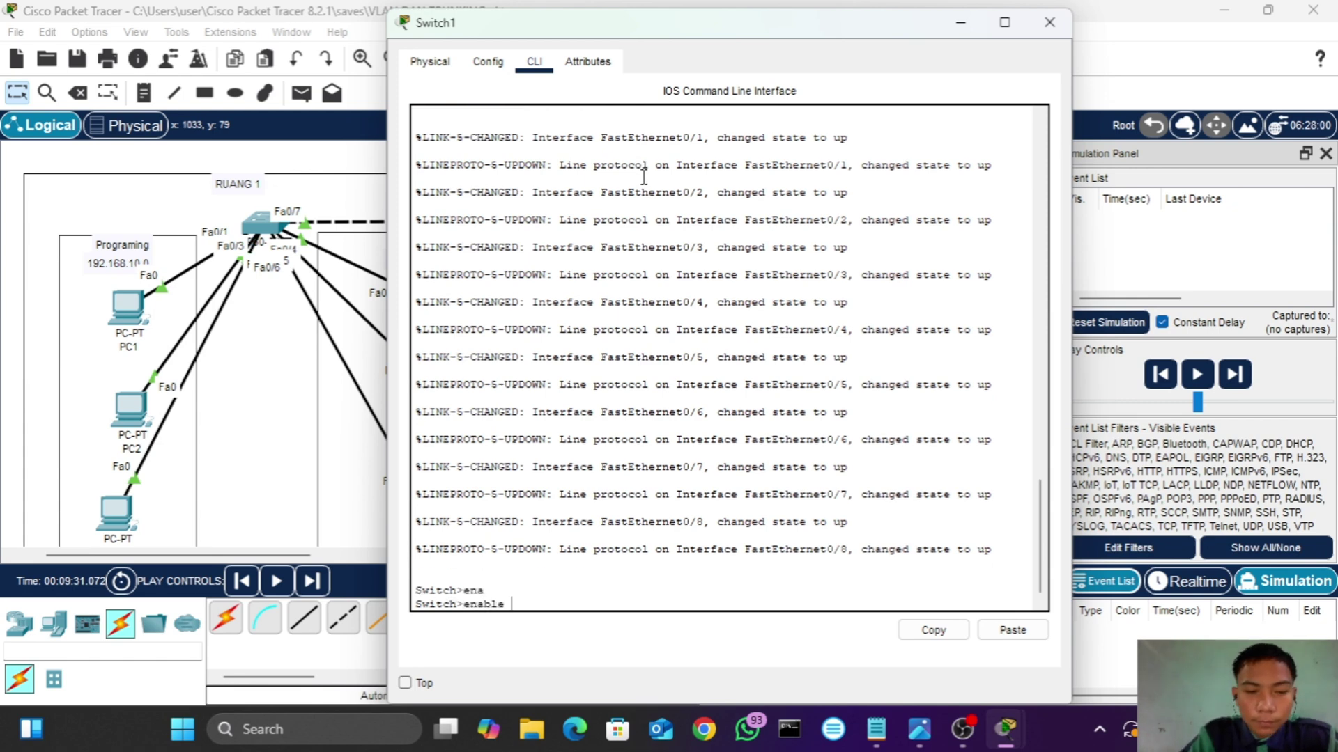
key("Return")
- Run show interfaces trunk on Switch1 to check the native VLANs of its trunk ports
type("sh")
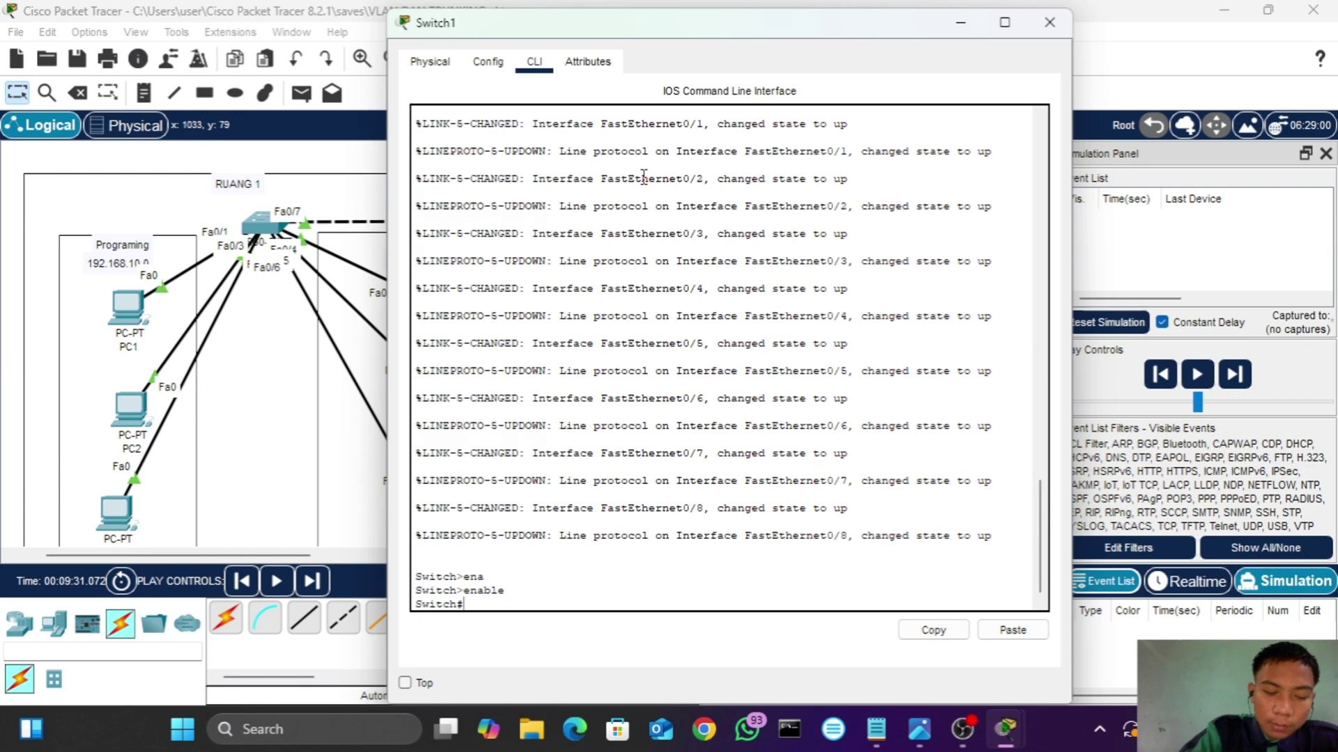
key("Tab")
type("int")
key("Tab")
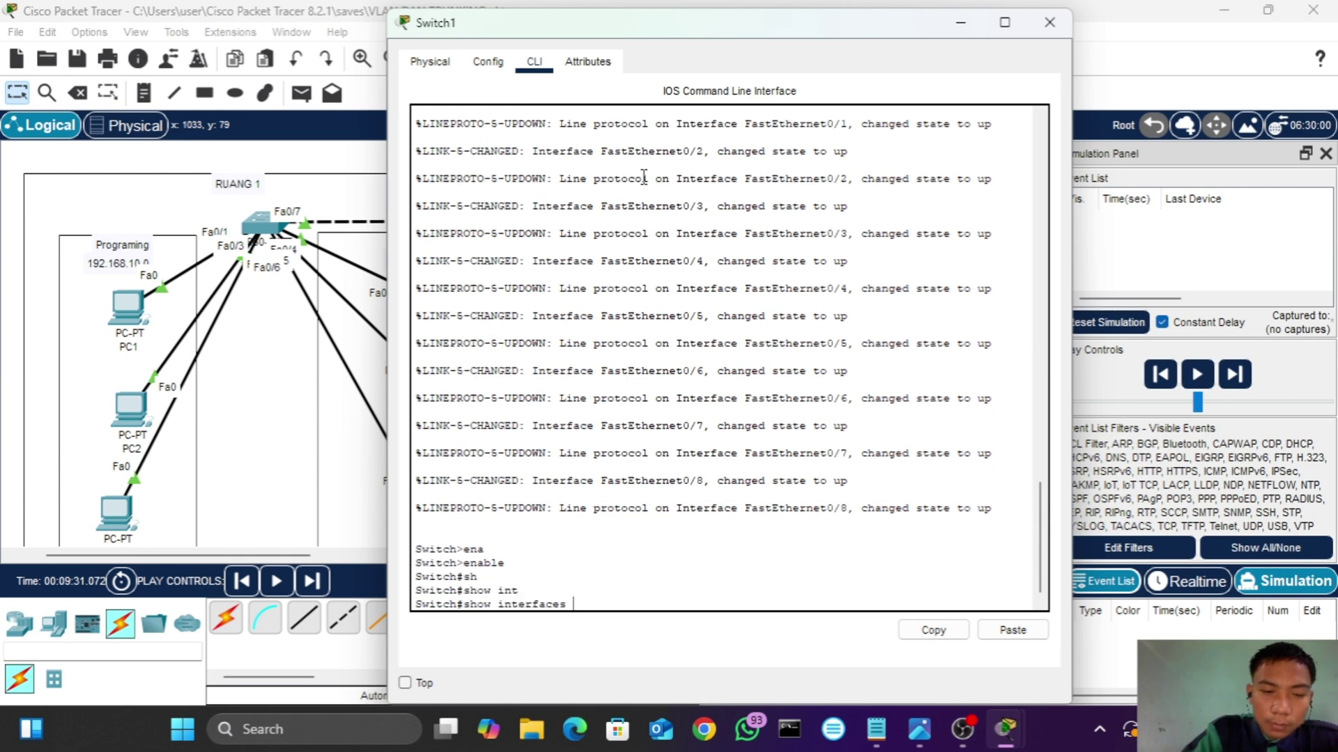
type("tr")
key("Tab")
key("Return")
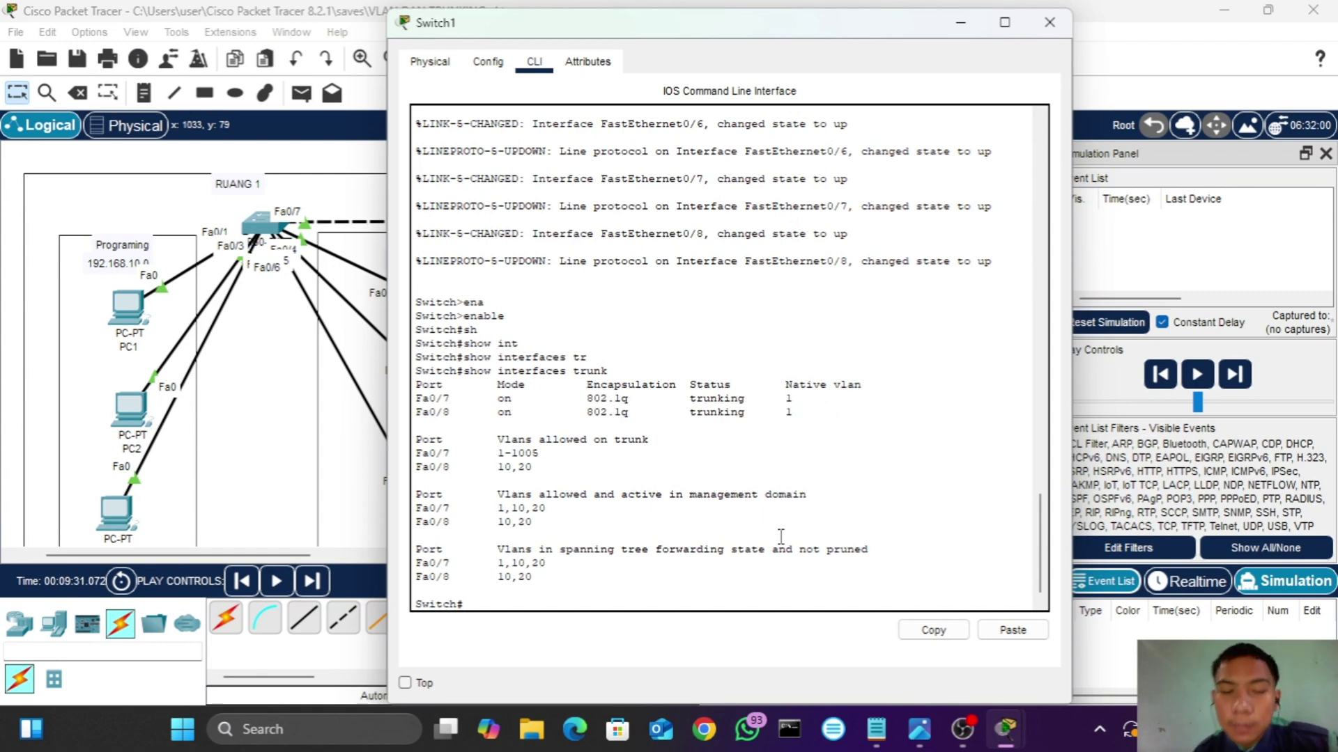
- Enter global configuration mode on Switch1 and select interface fastEthernet 0/8 for configuration
type("co")
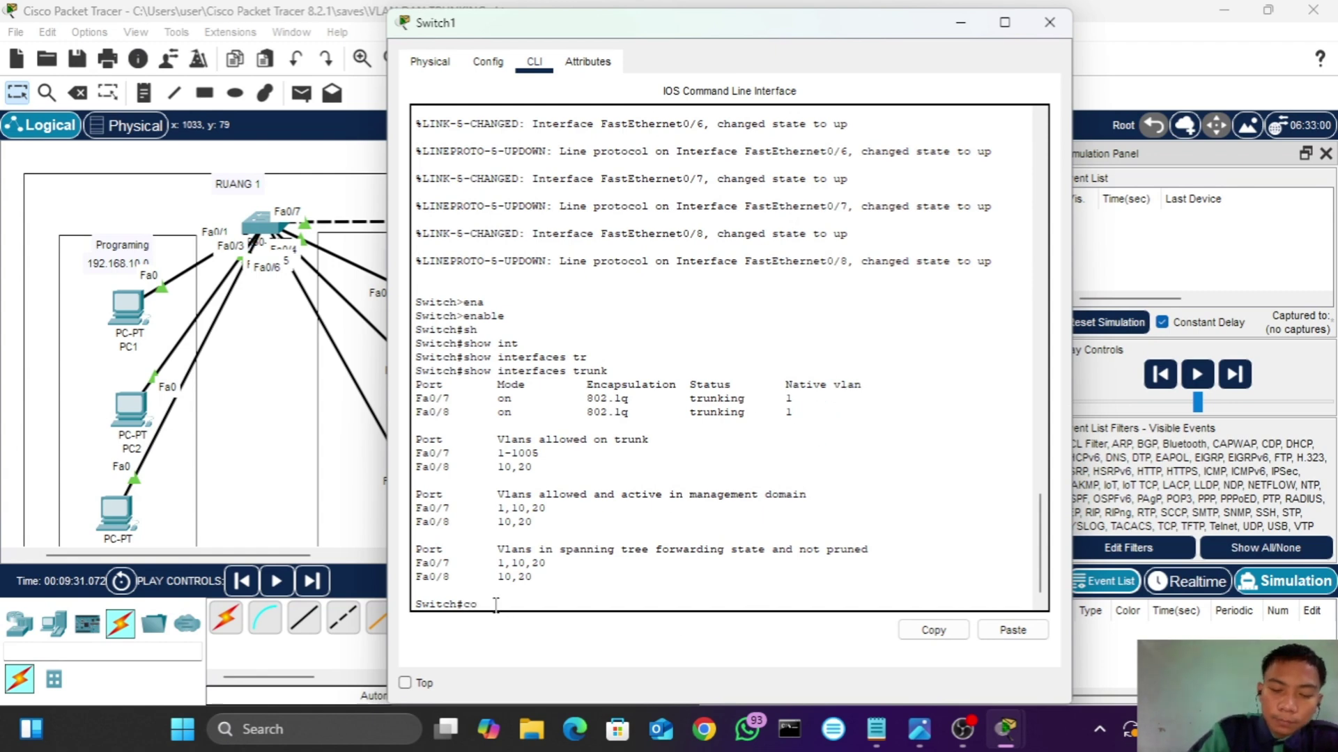
type("nf")
type(" t")
key("Tab")
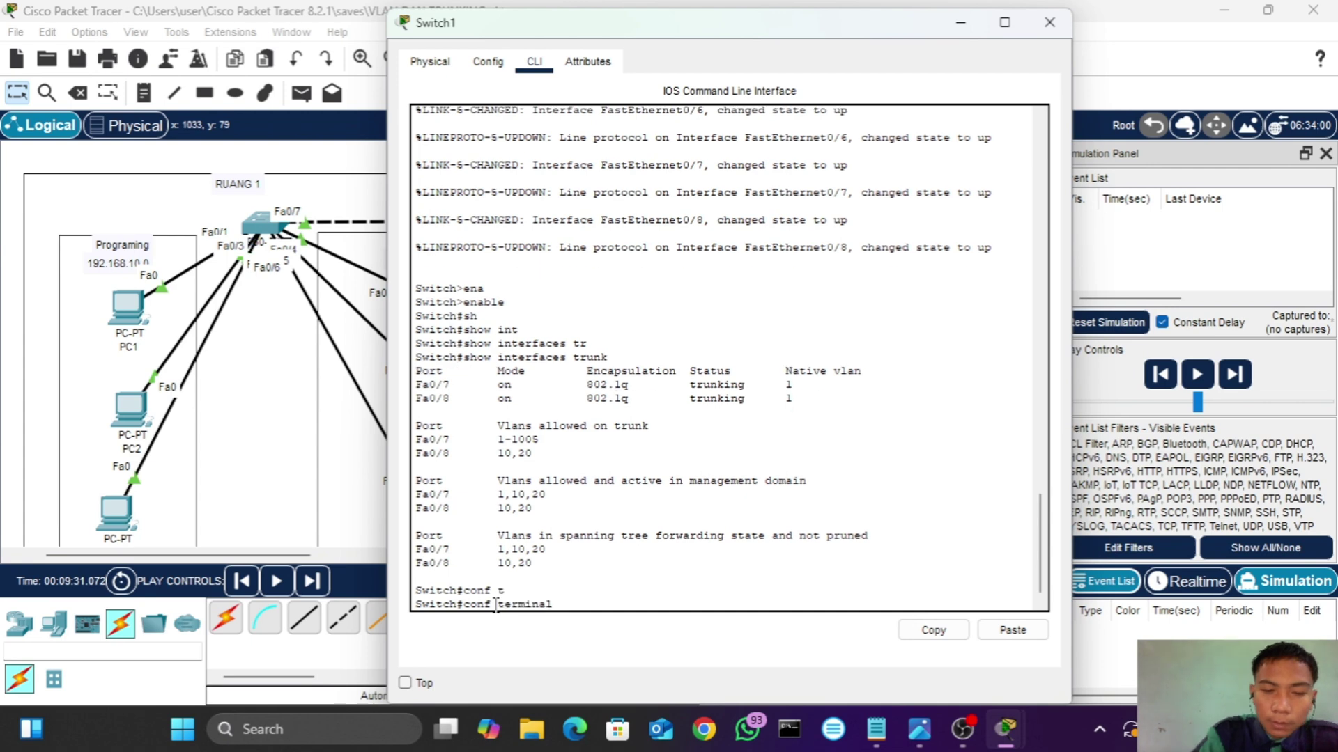
key("Return")
type("int")
key("Tab")
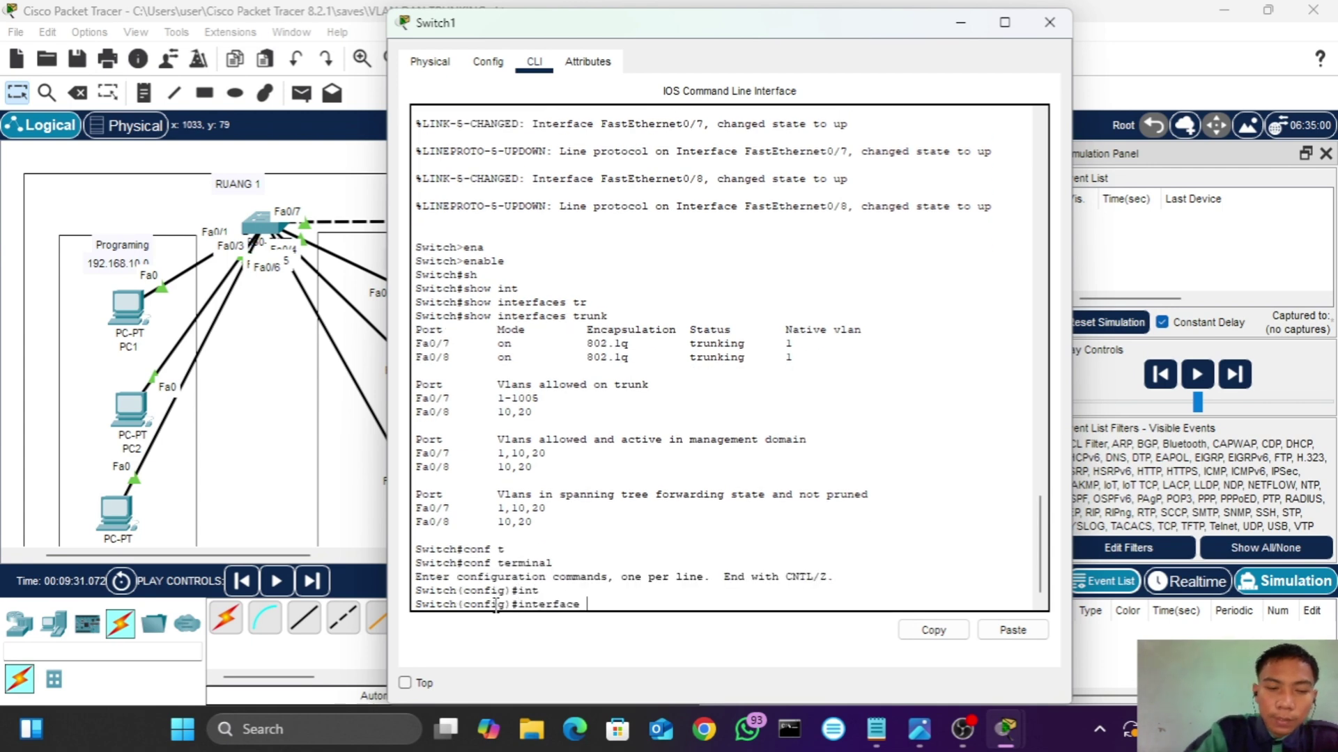
type("fa")
key("Tab")
type("0/")
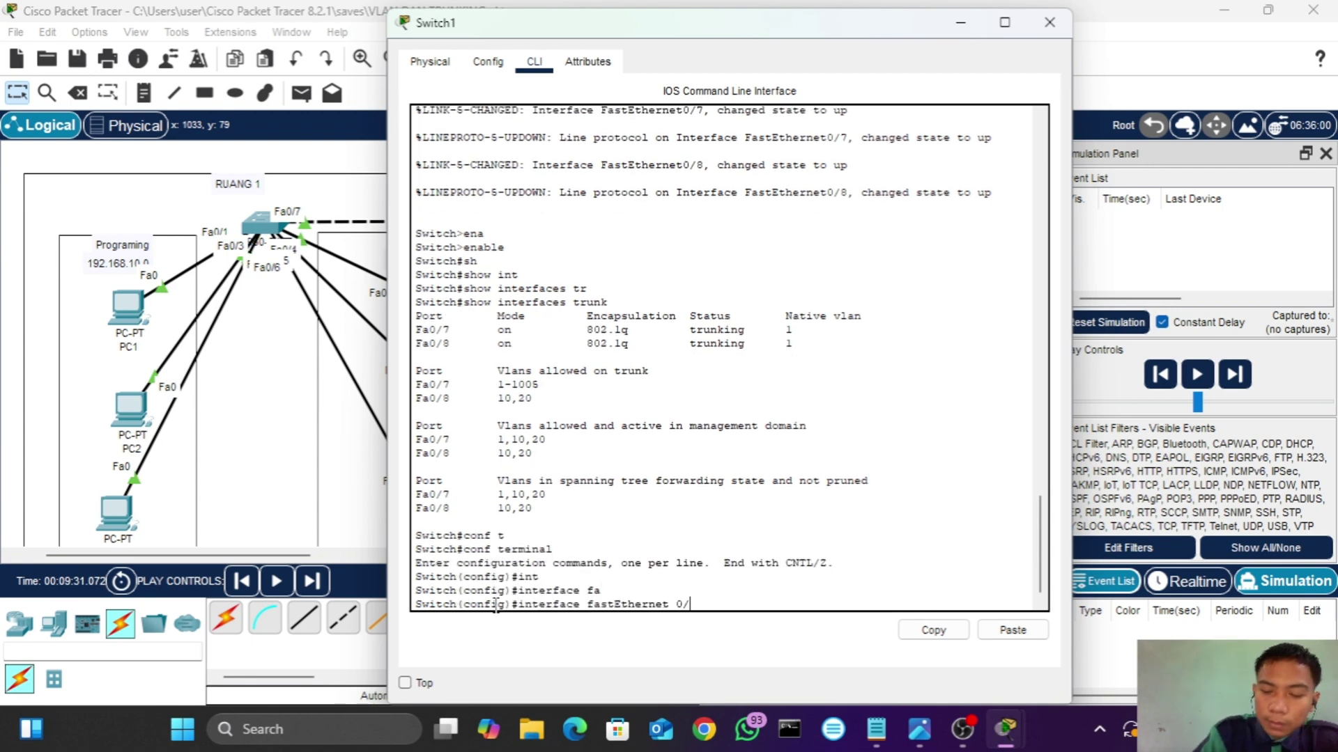
type("8")
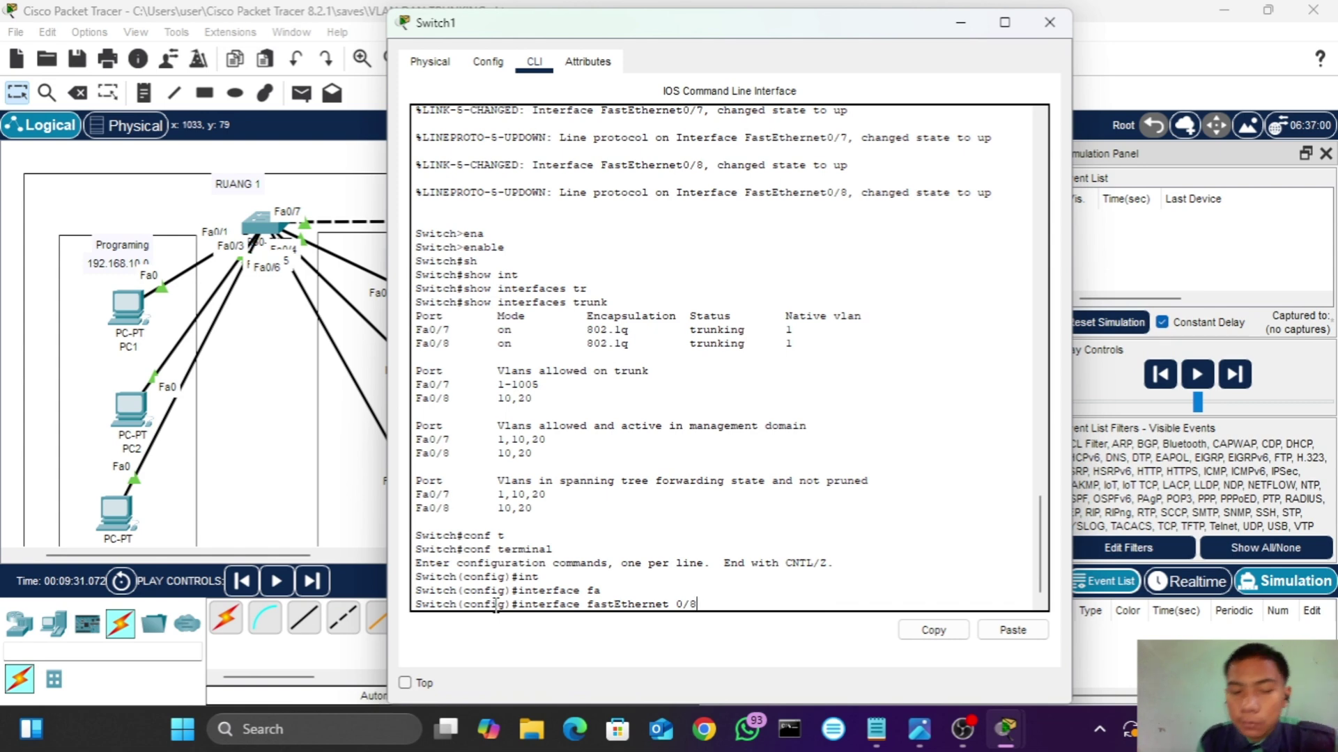
key("Return")
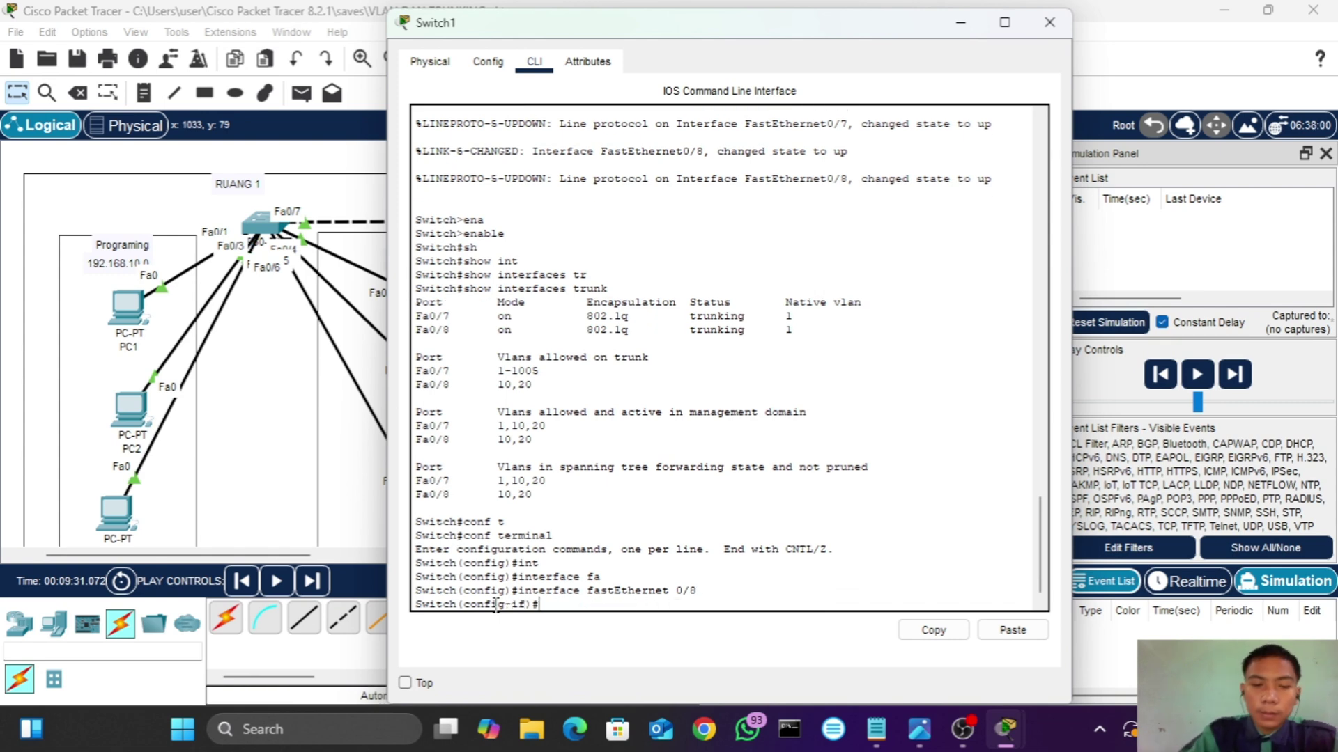
- Set the native VLAN of Switch1's Fa0/8 trunk to 10 with switchport trunk native vlan 10
type("sw")
key("Tab")
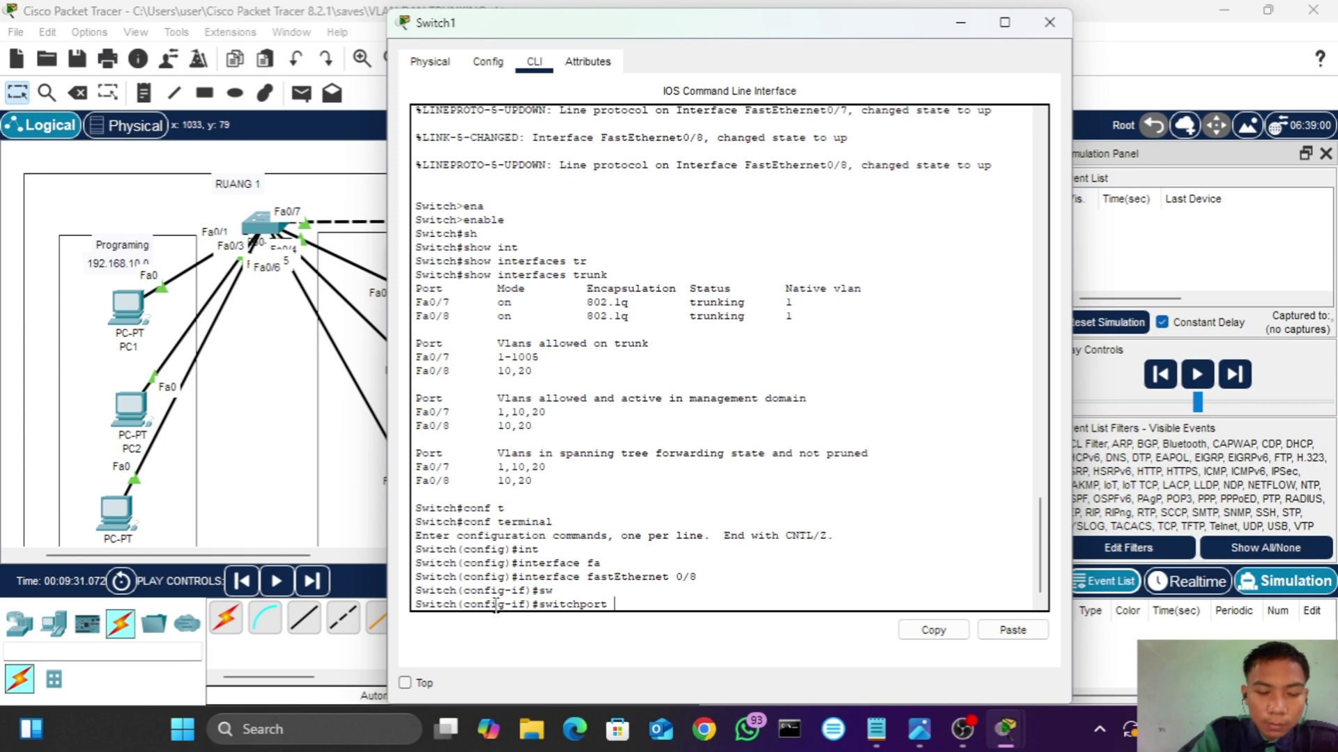
type("tr")
key("Tab")
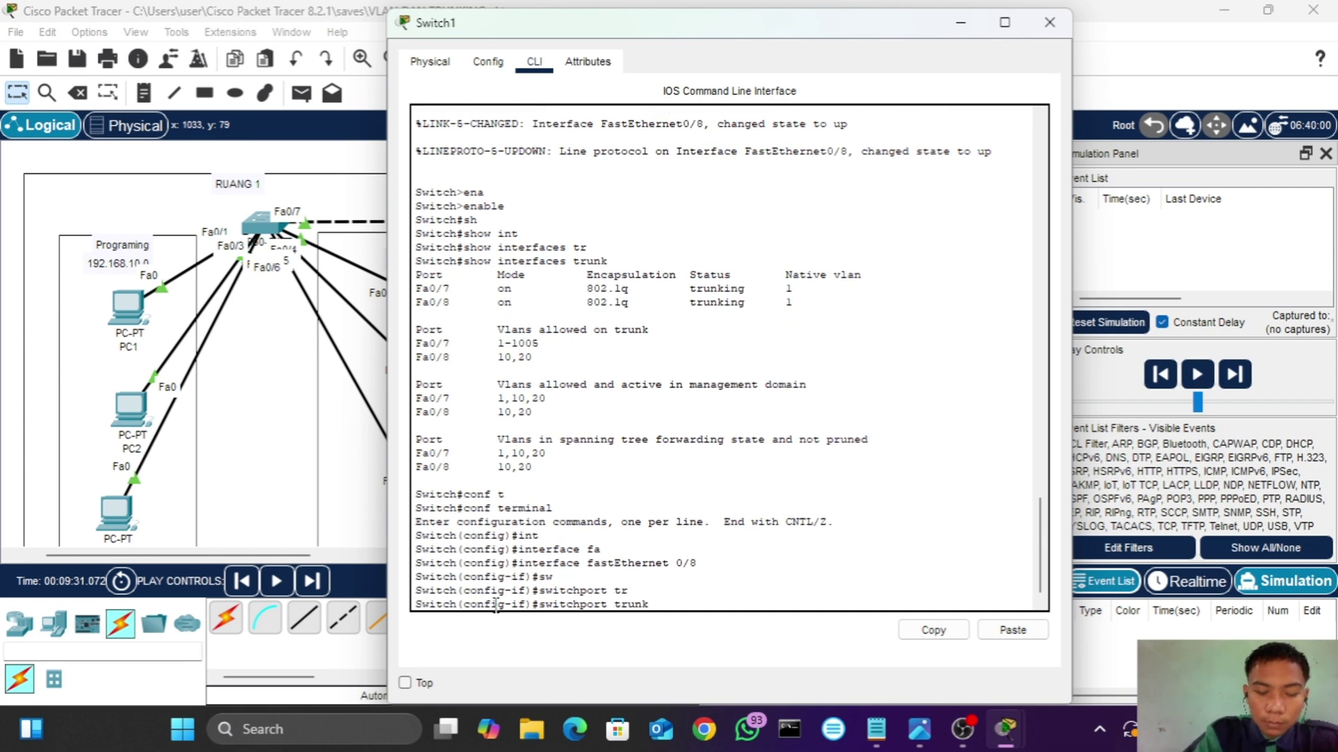
type("na")
key("Tab")
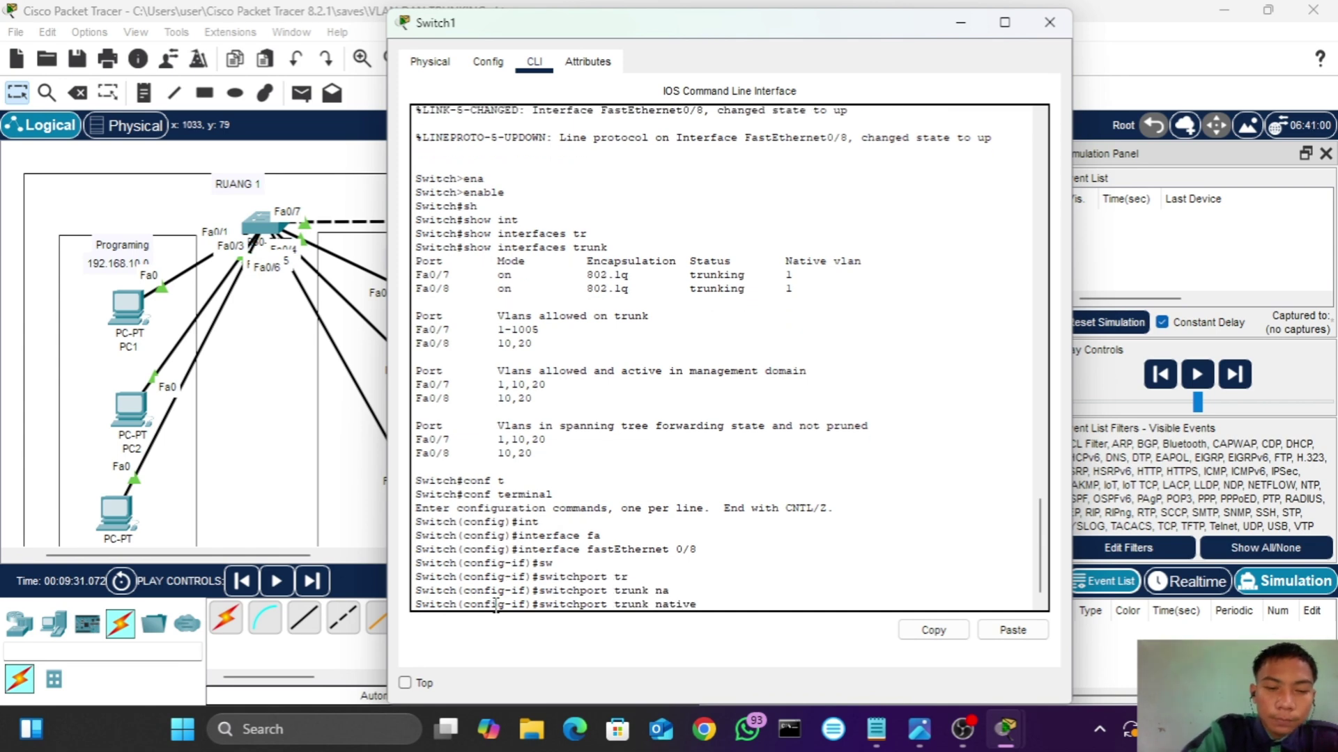
type("vlan 10")
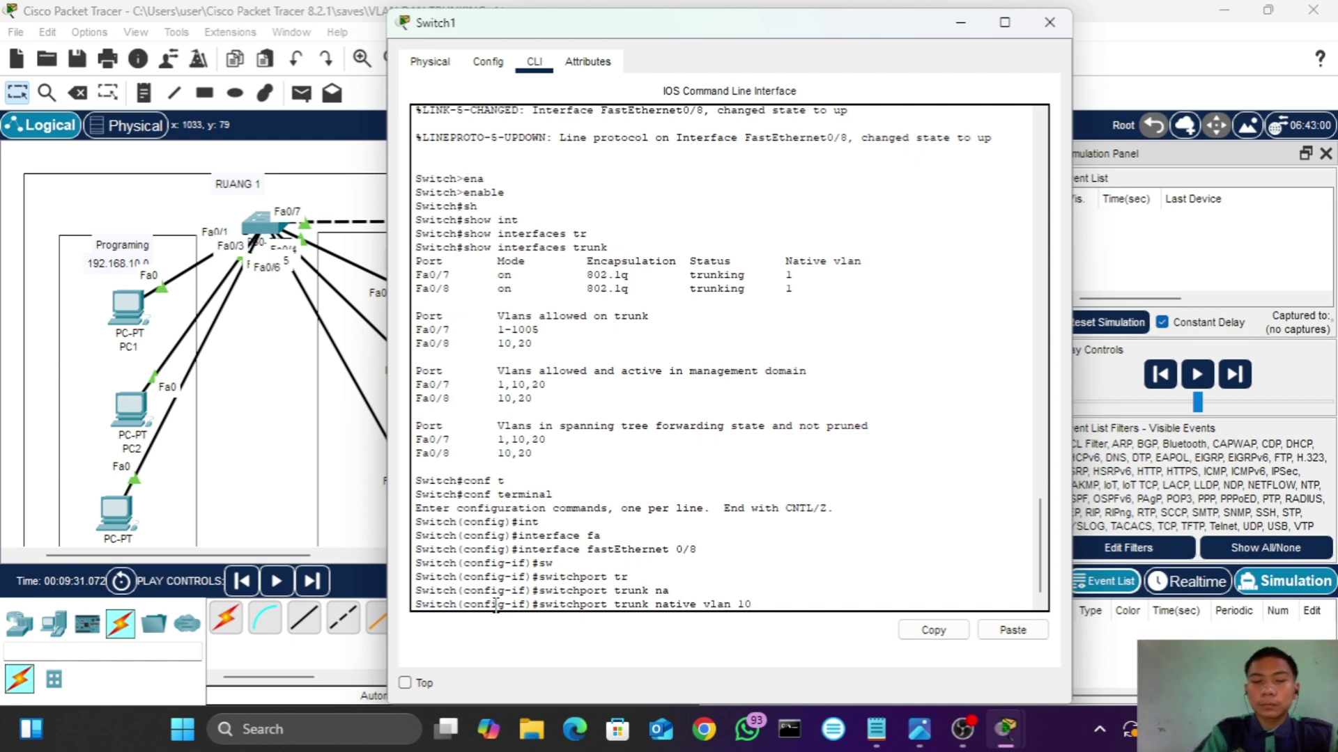
key("Return")
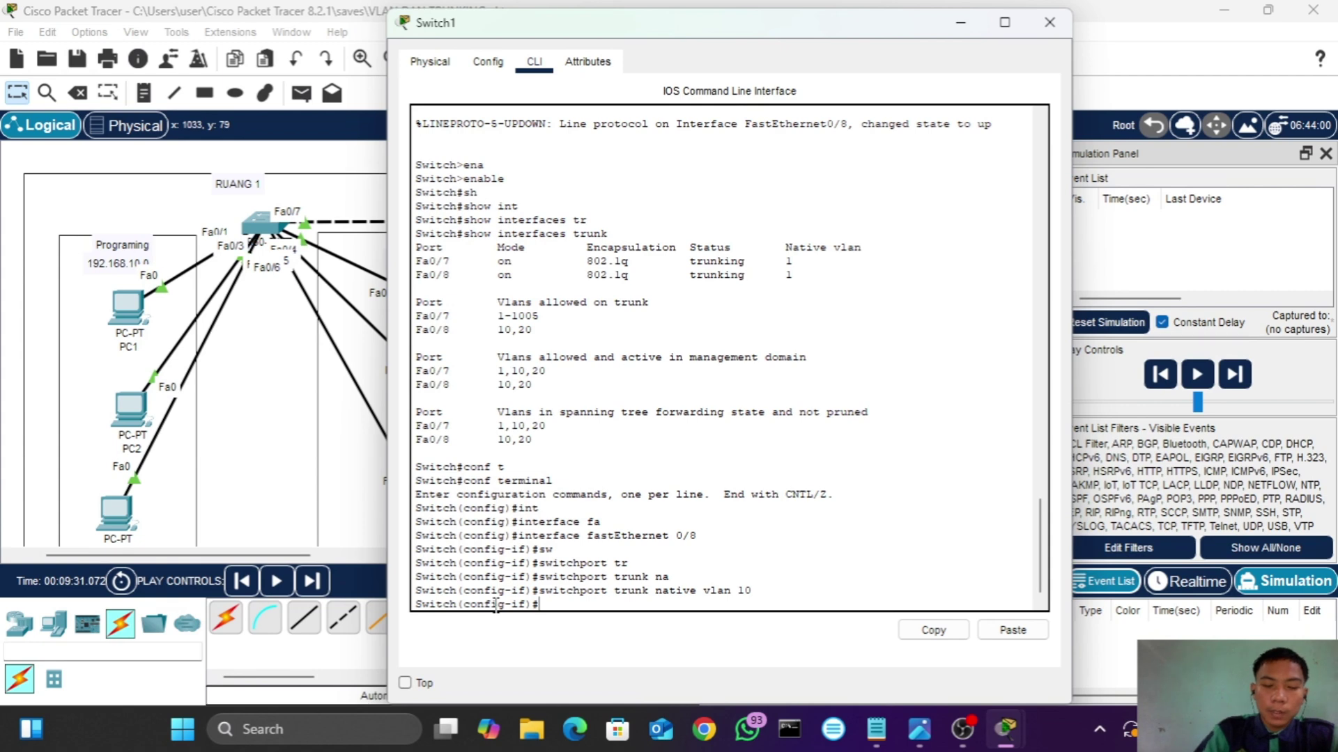
- Check the trunk ports' native VLANs from Switch1's interface configuration mode with do sh int tr, and close the Switch1 window
type("do sh i")
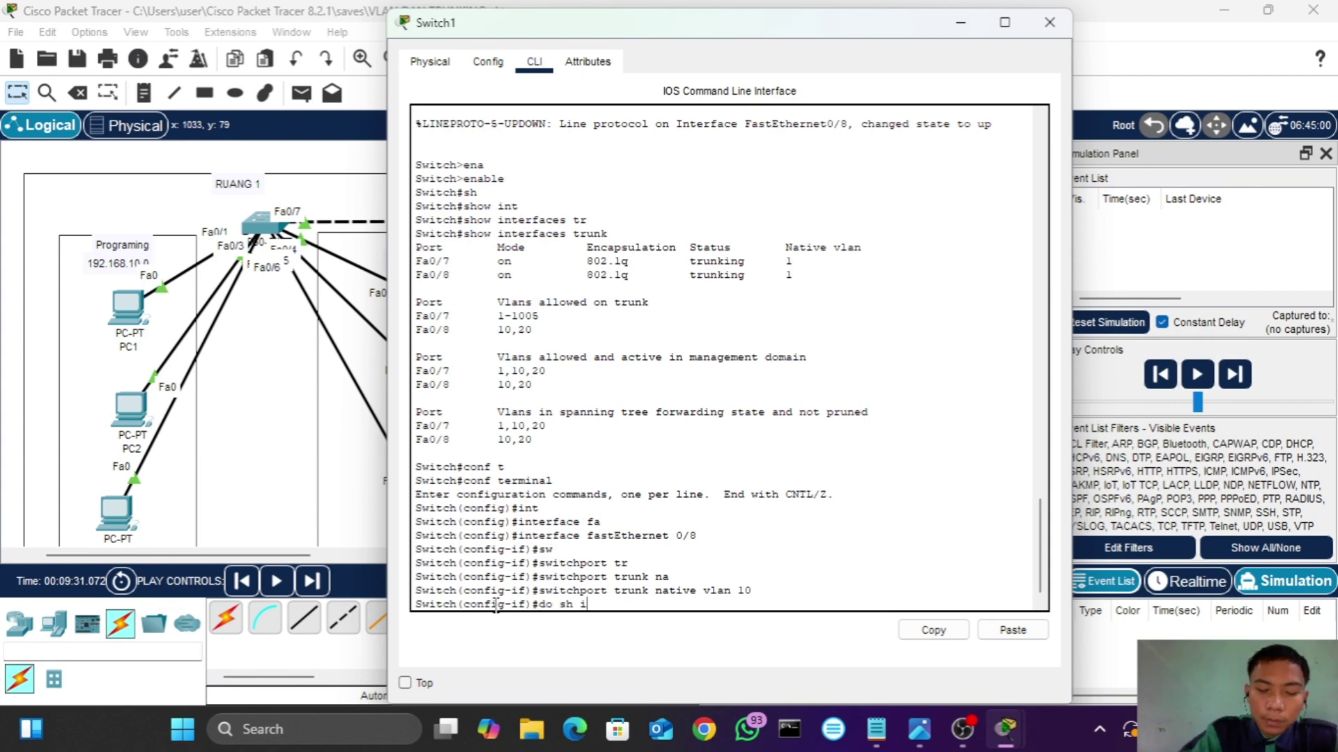
type("nt t")
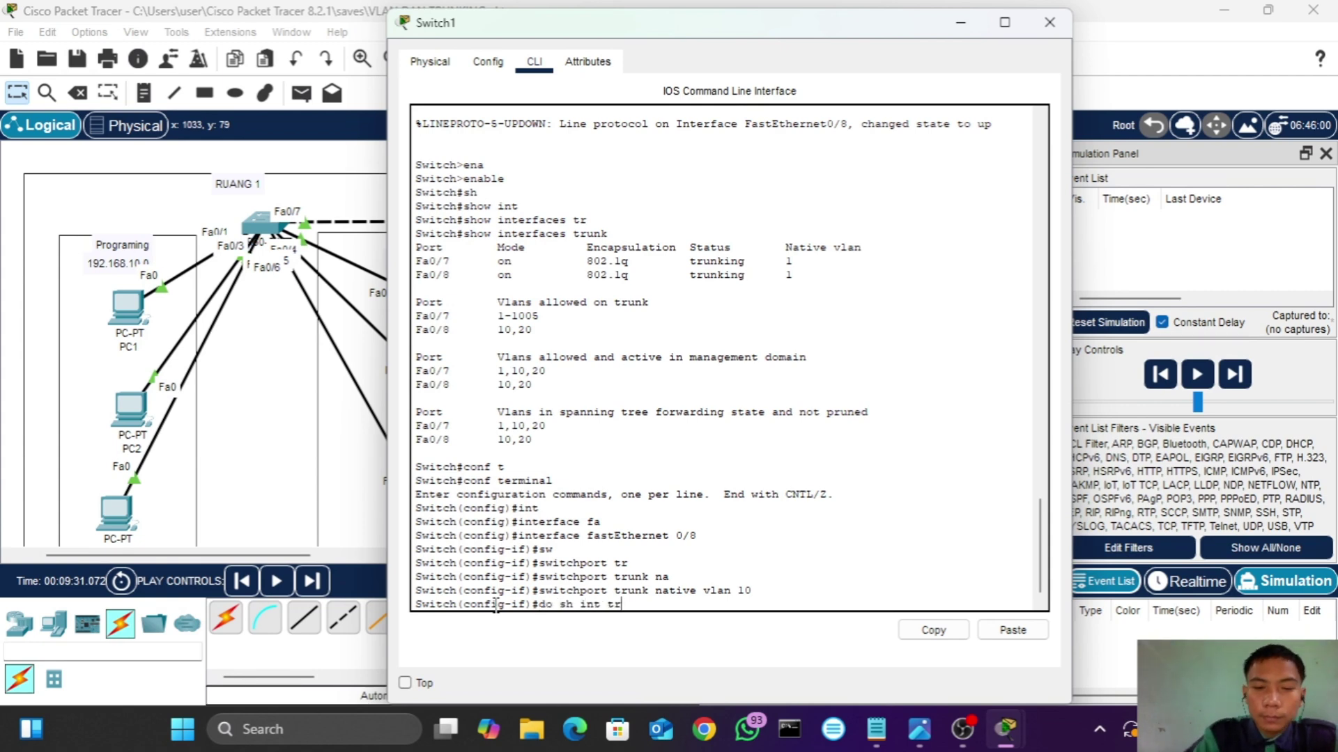
type("r")
key("Return")
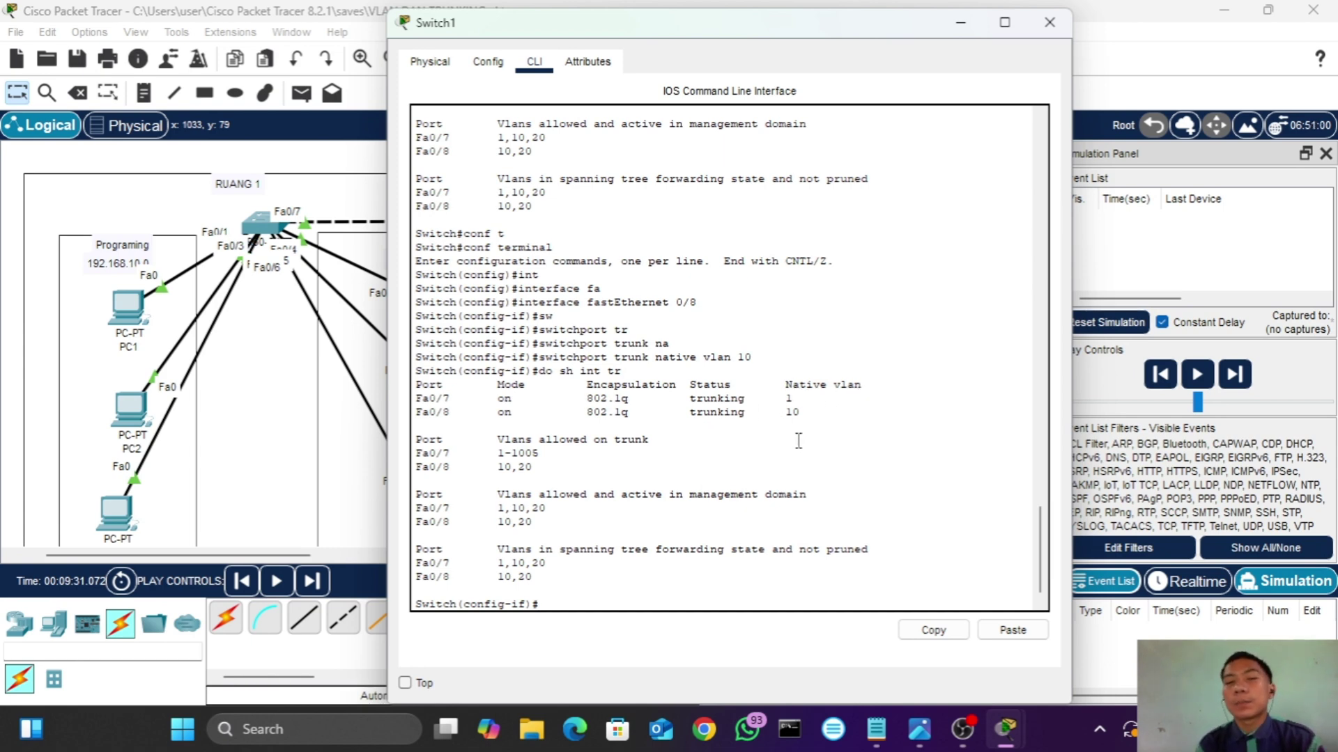
left_click(1048, 24)
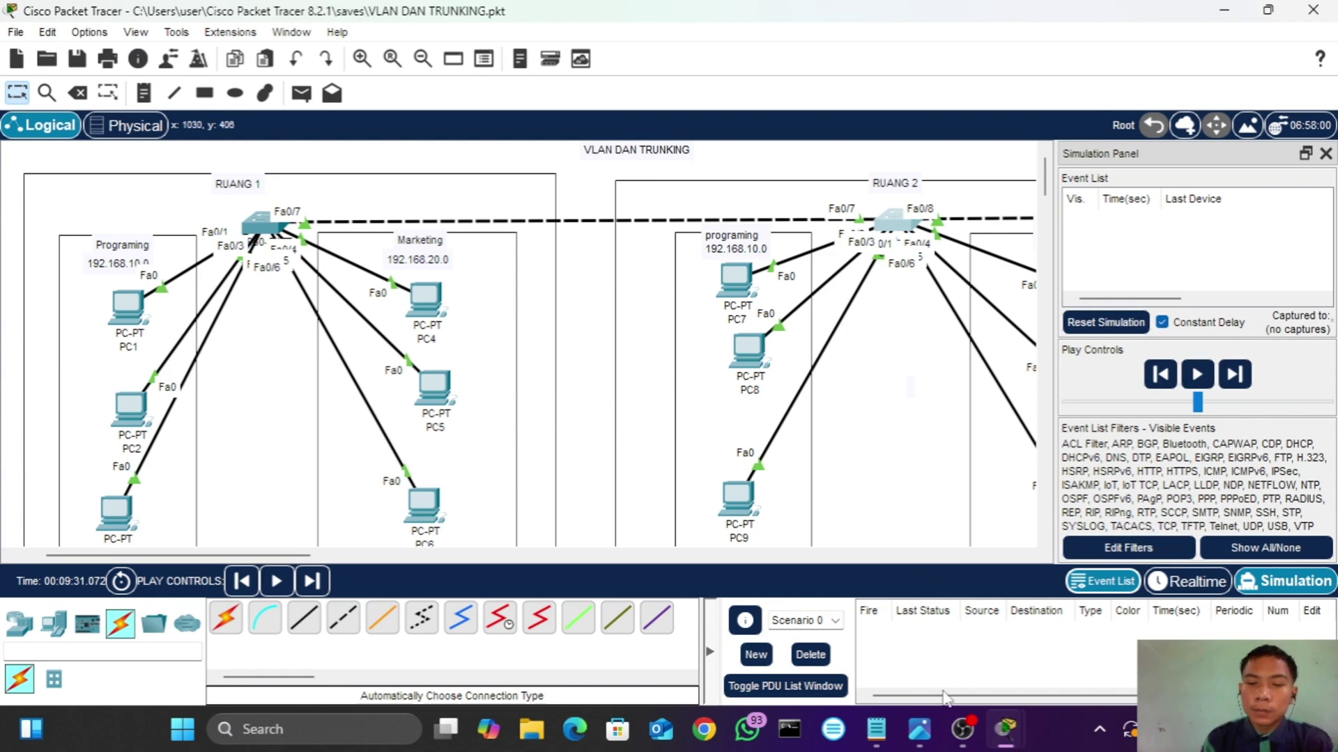
- Switch to Notepad to review the DYNAMIC TRUNK PROTOCOL notes, and return to the VLAN DAN TRUNKING topology in Packet Tracer
left_click(875, 733)
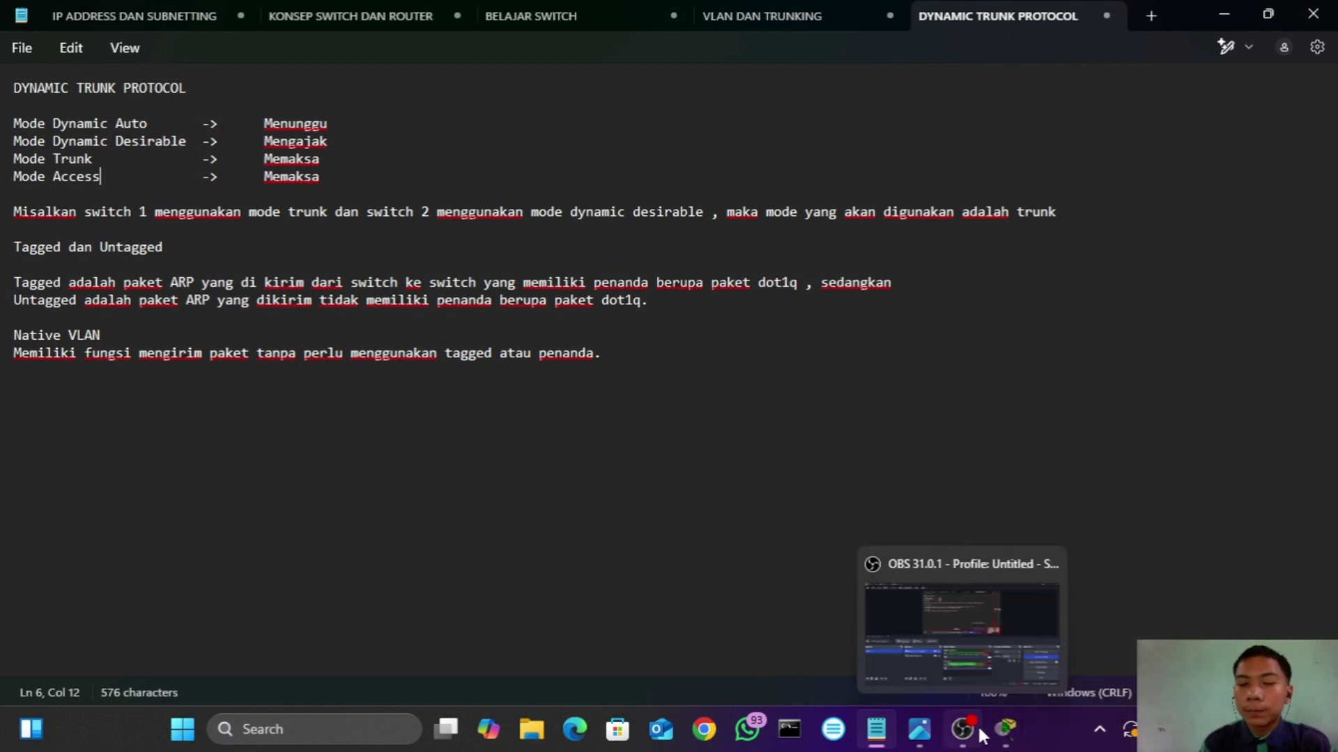
mouse_move(1008, 735)
left_click(923, 625)
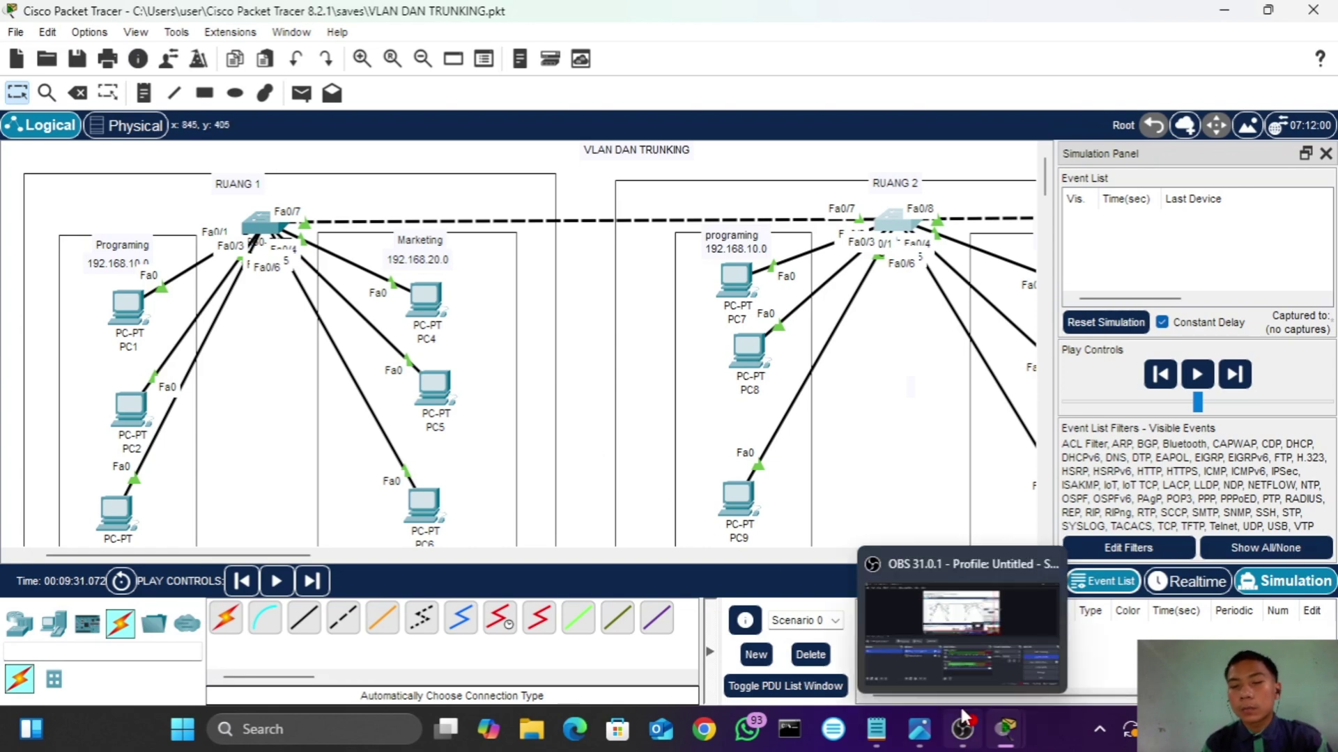
left_click(965, 731)
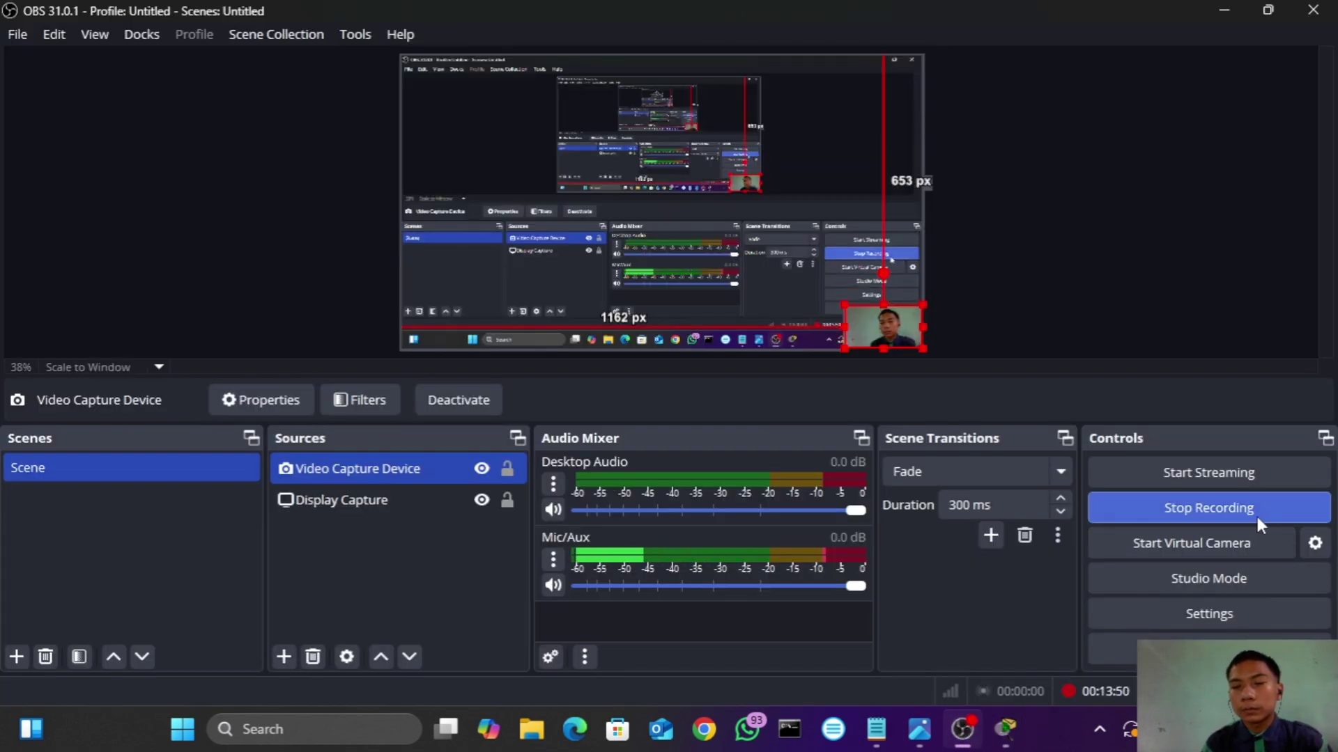